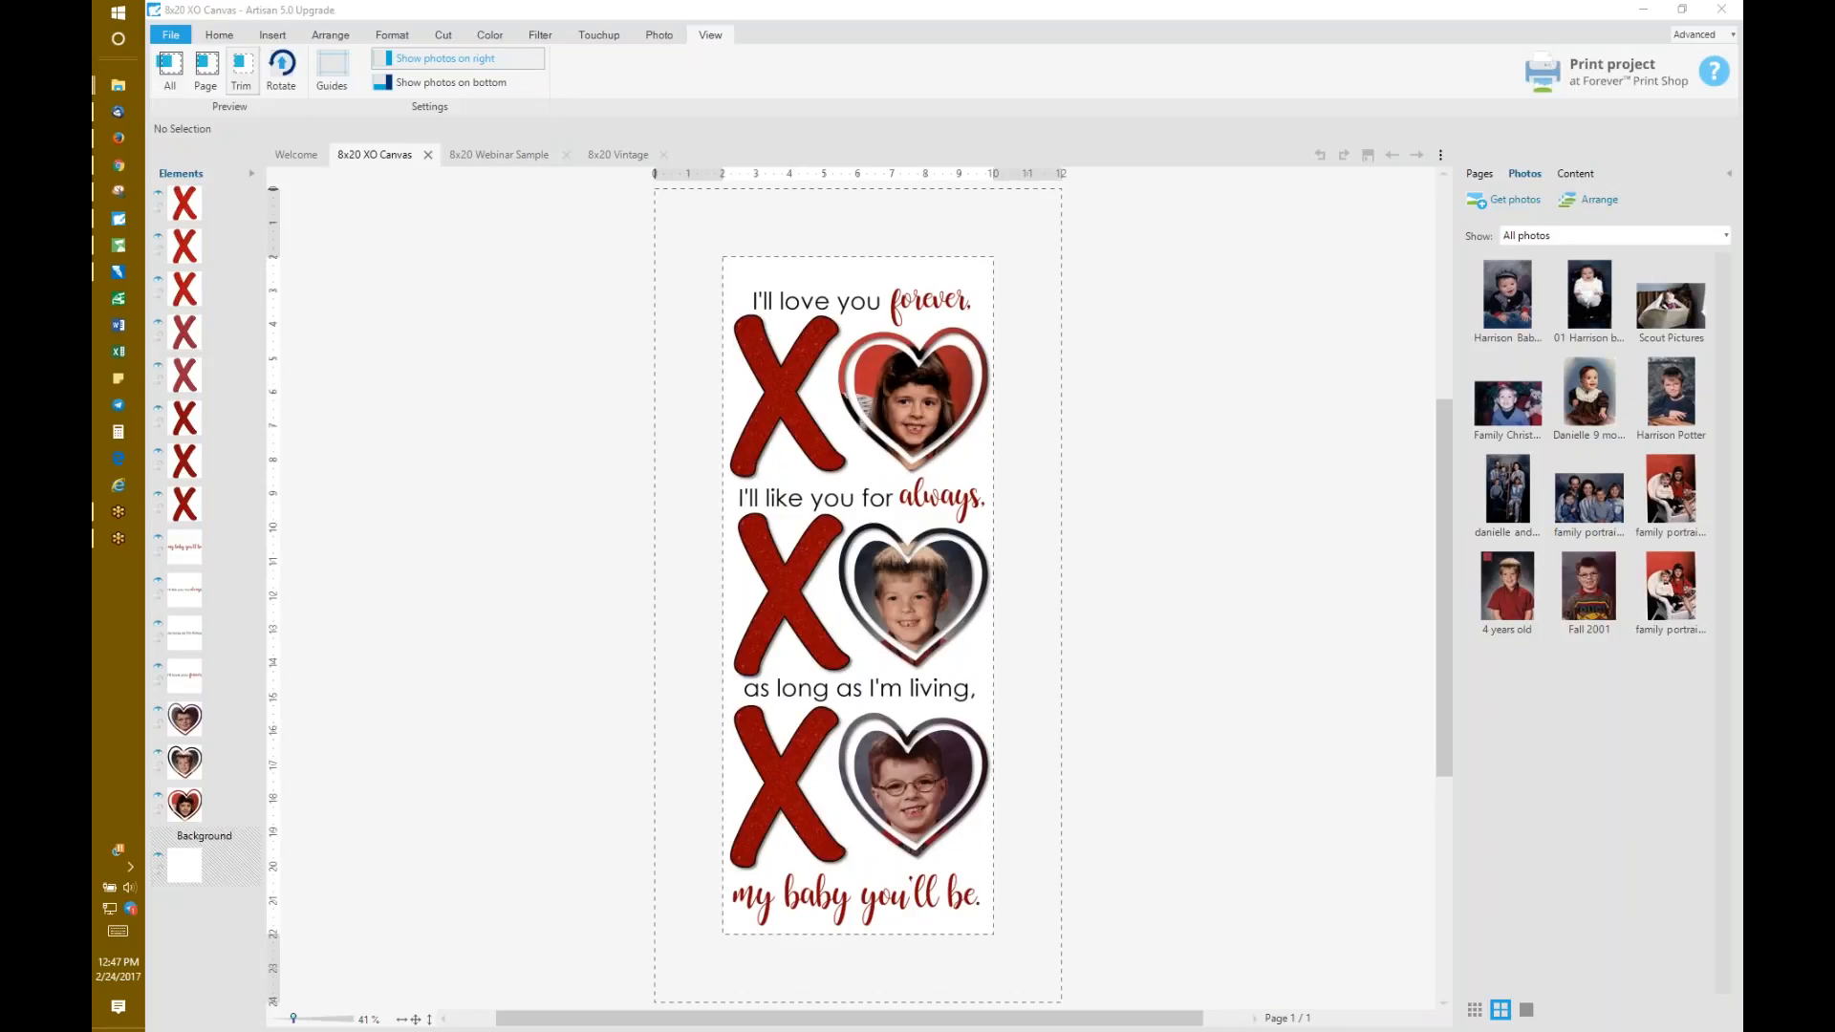
Step: Switch to Gmail in Chrome and try to download the attached buttercup_sample.ttf font and 8x20 xoxo canvas template
left_click(126, 169)
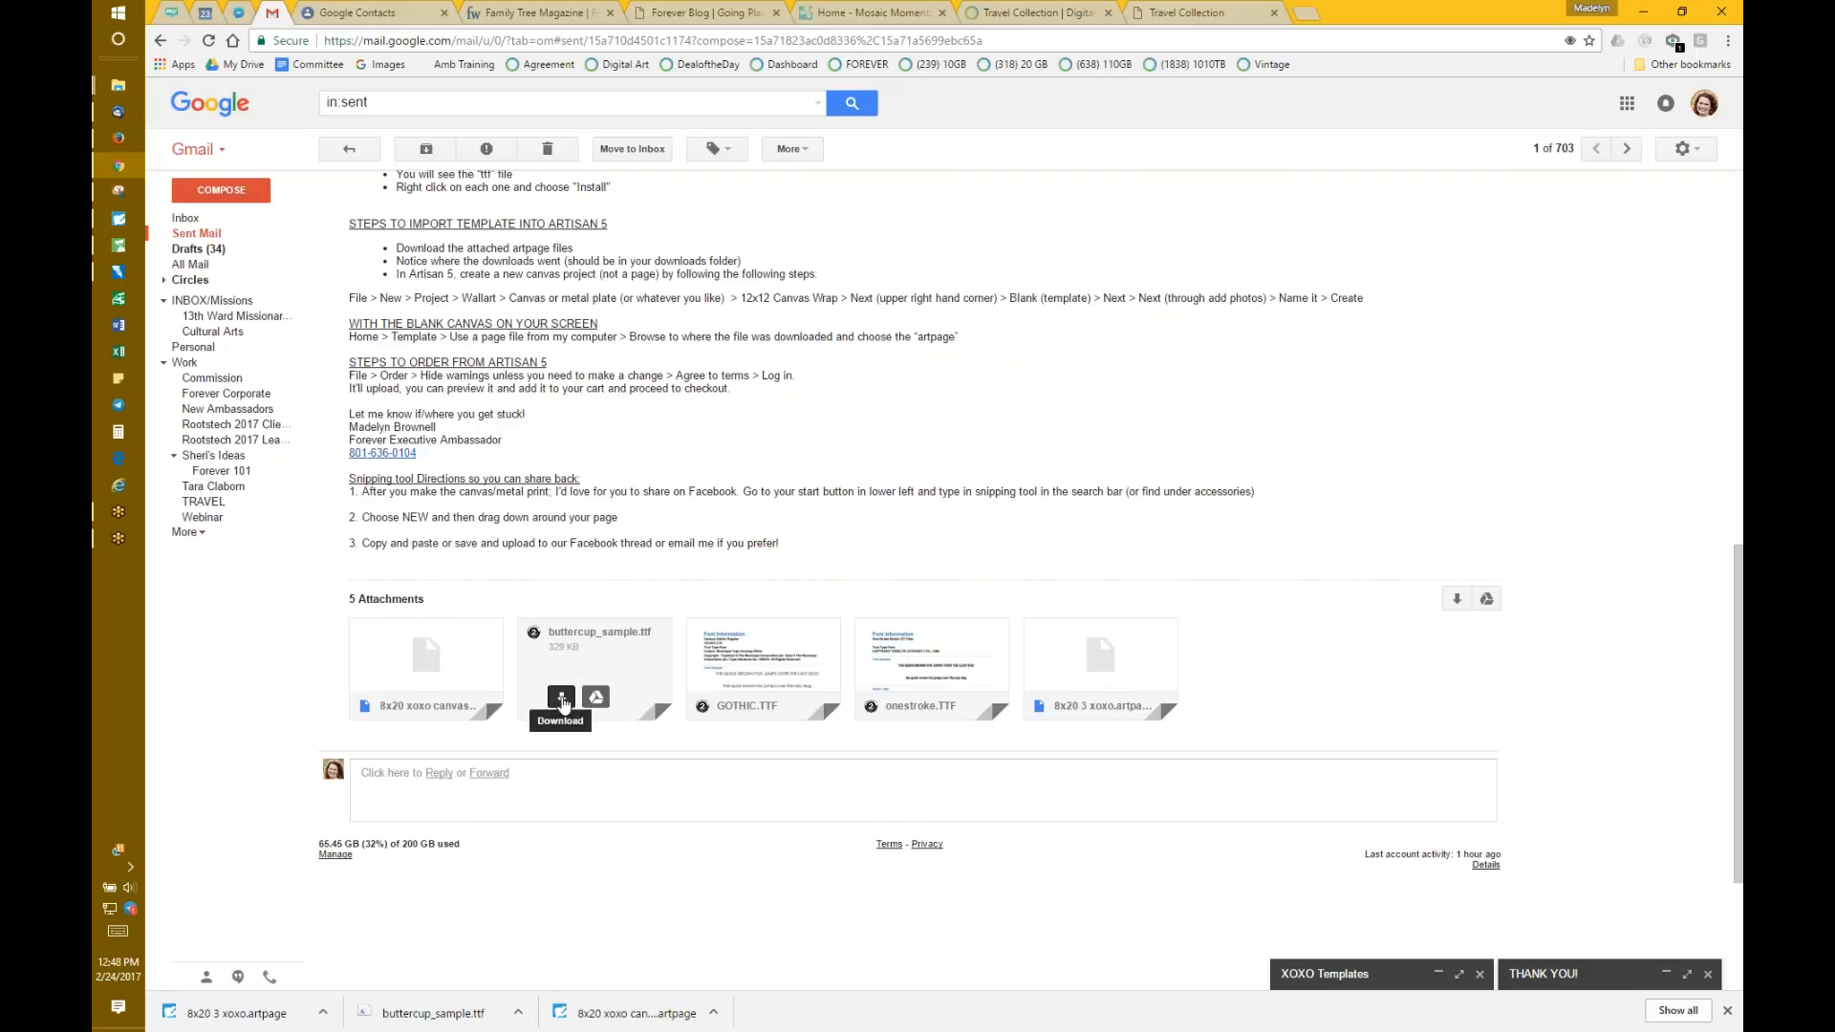
left_click(562, 697)
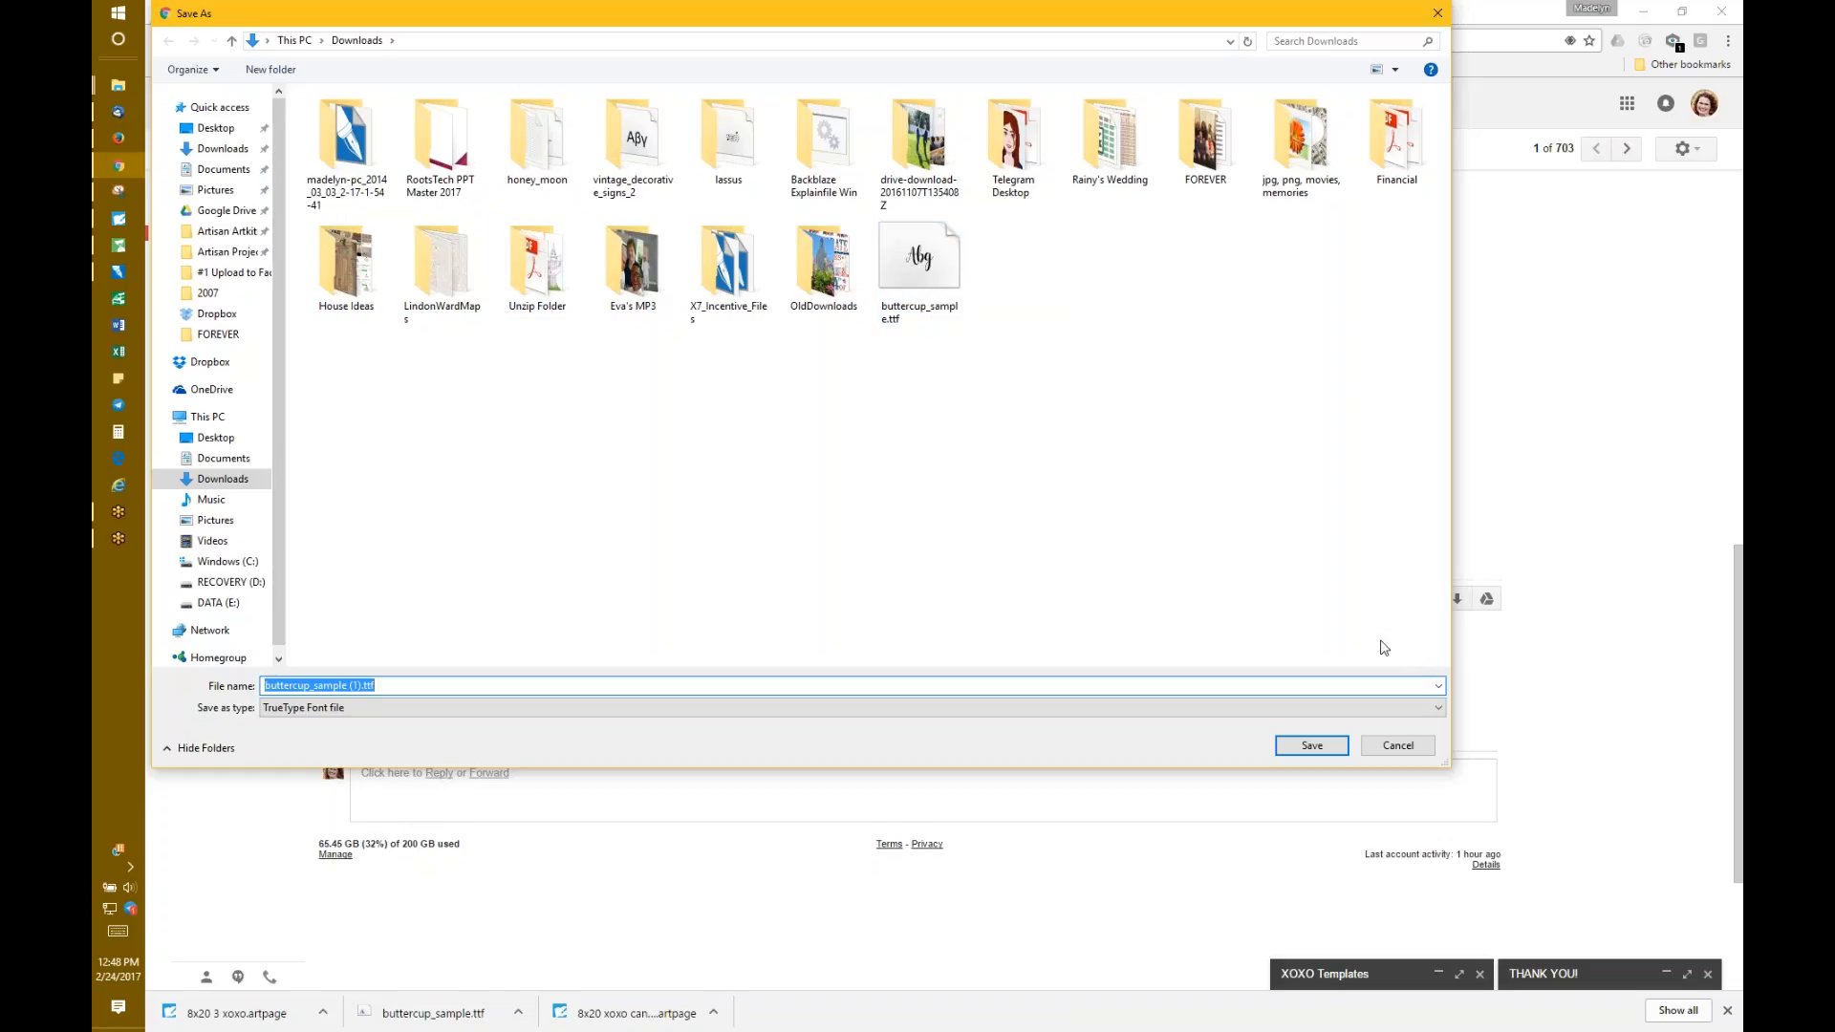
left_click(1398, 747)
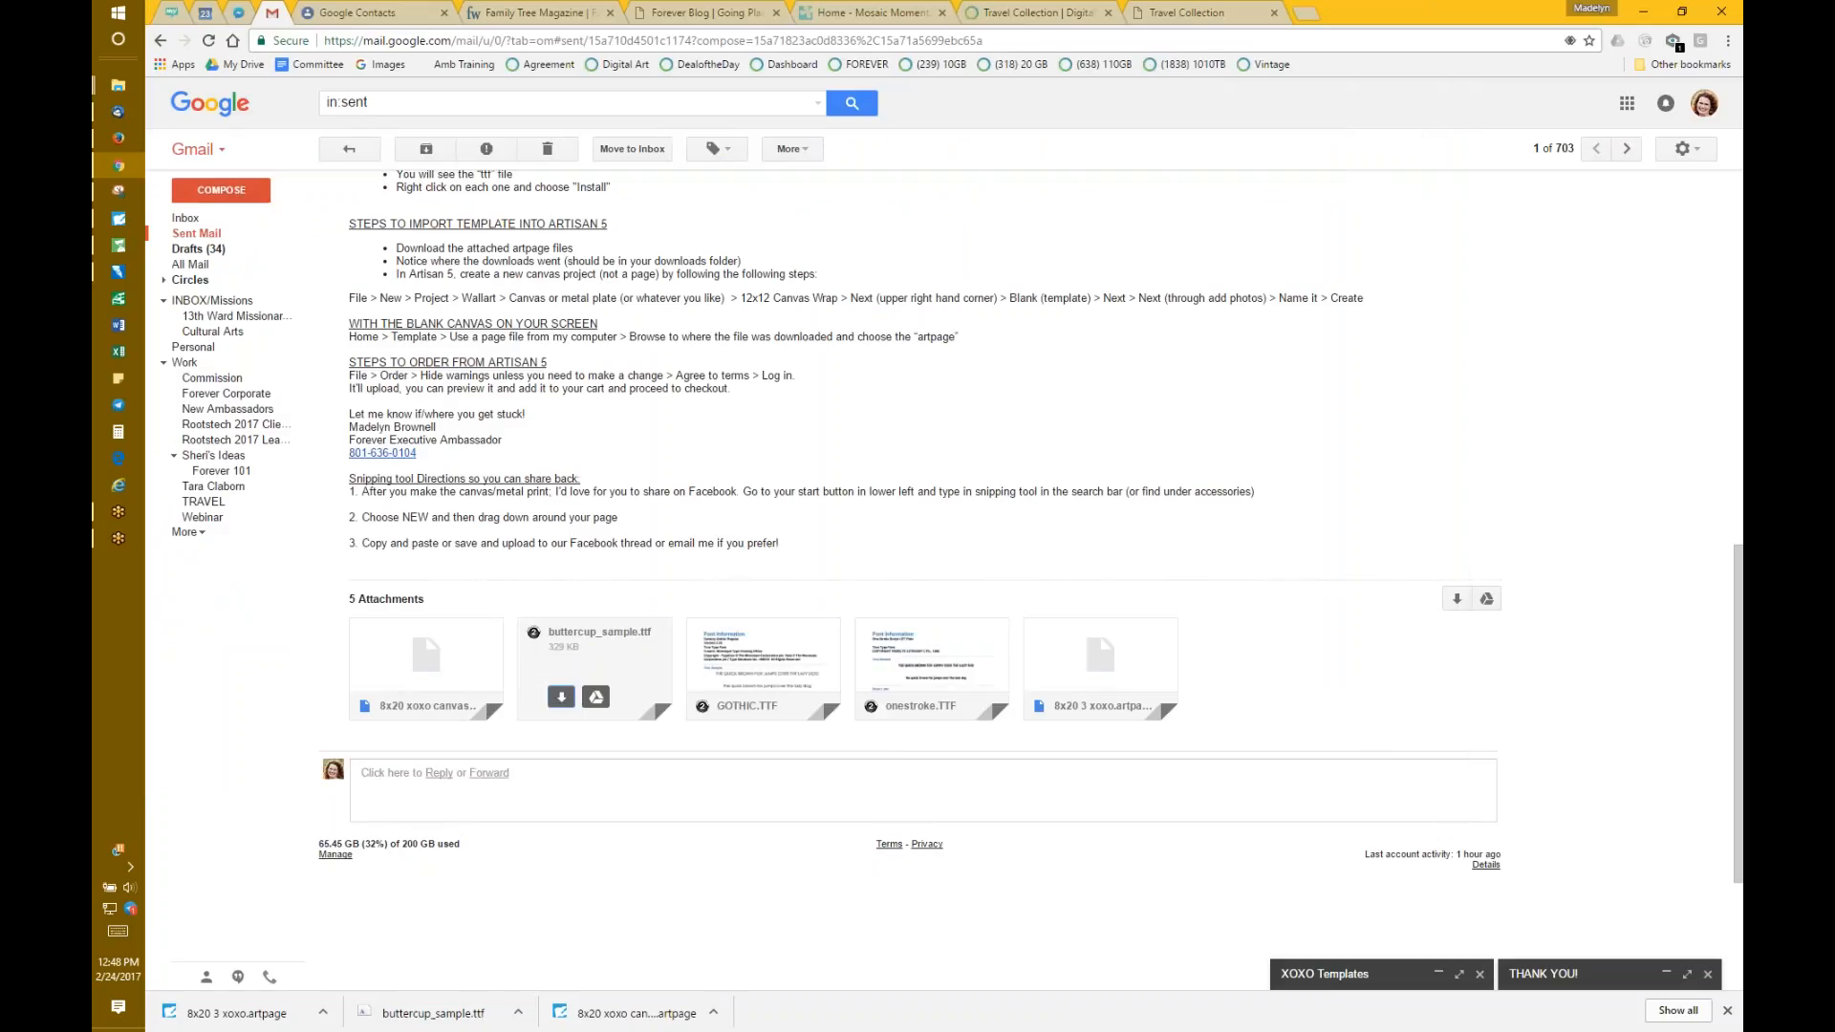
left_click(397, 699)
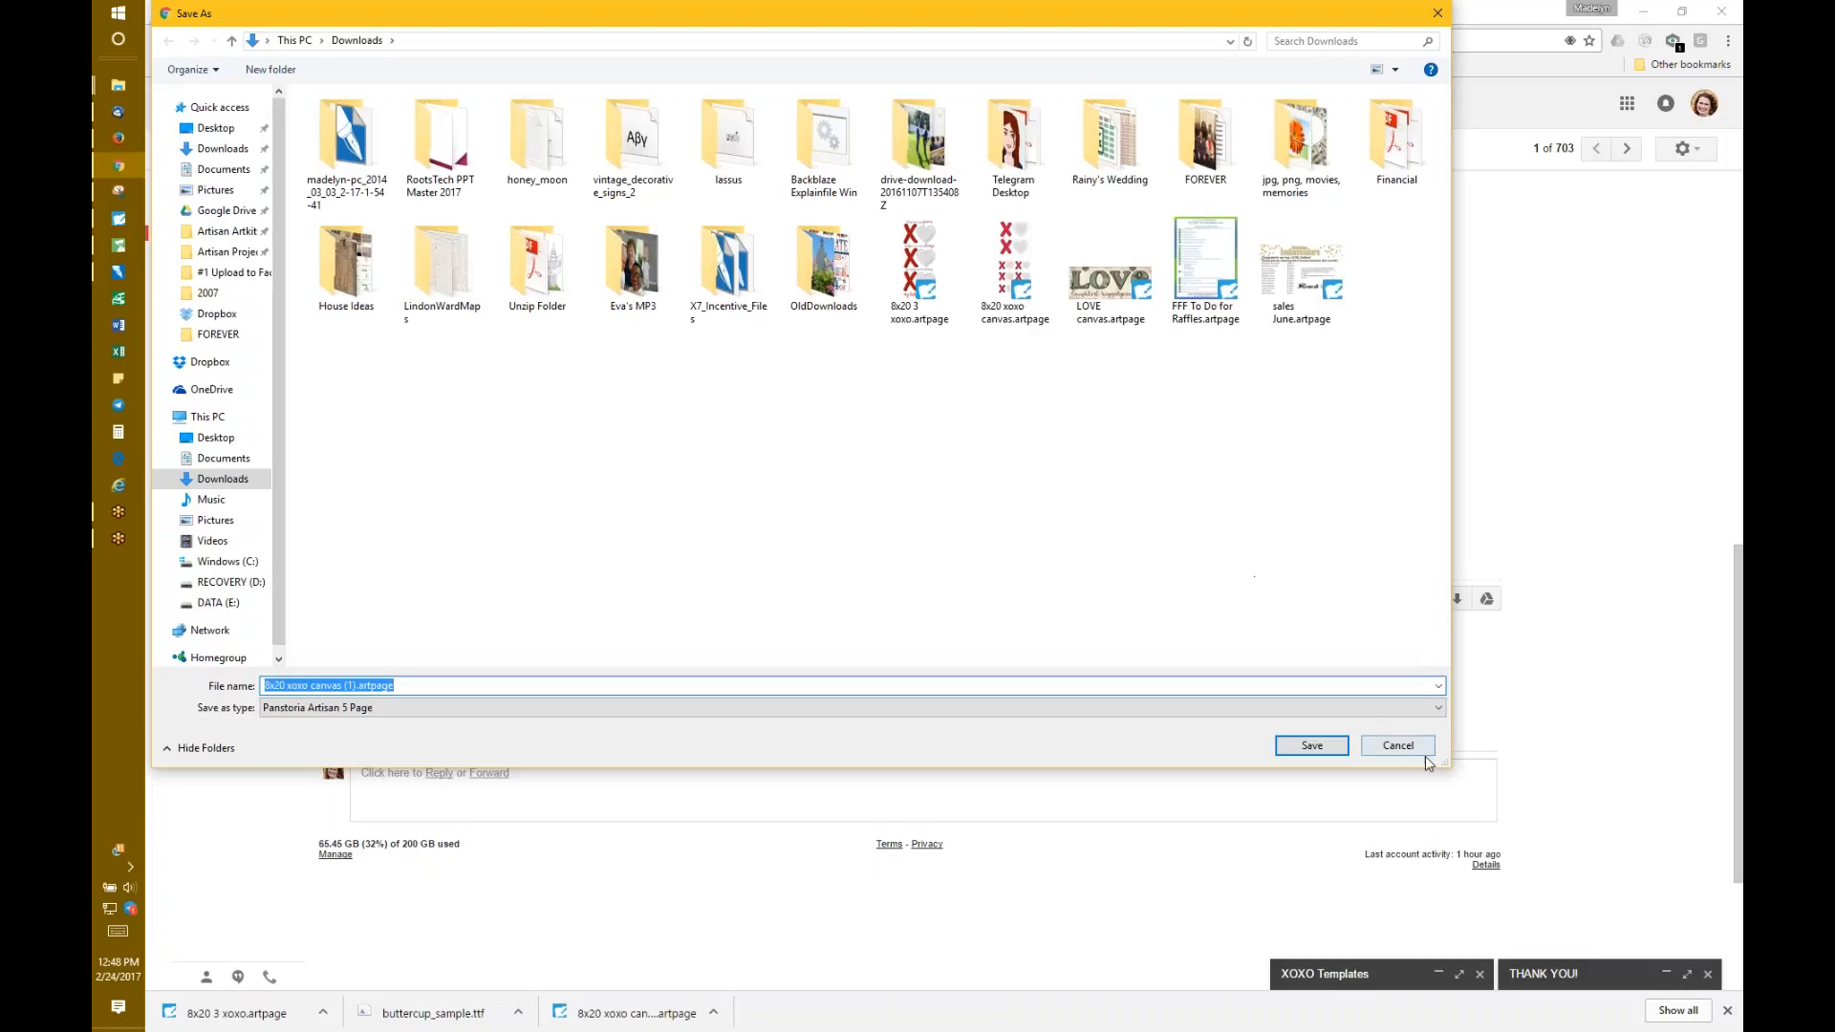
left_click(1397, 747)
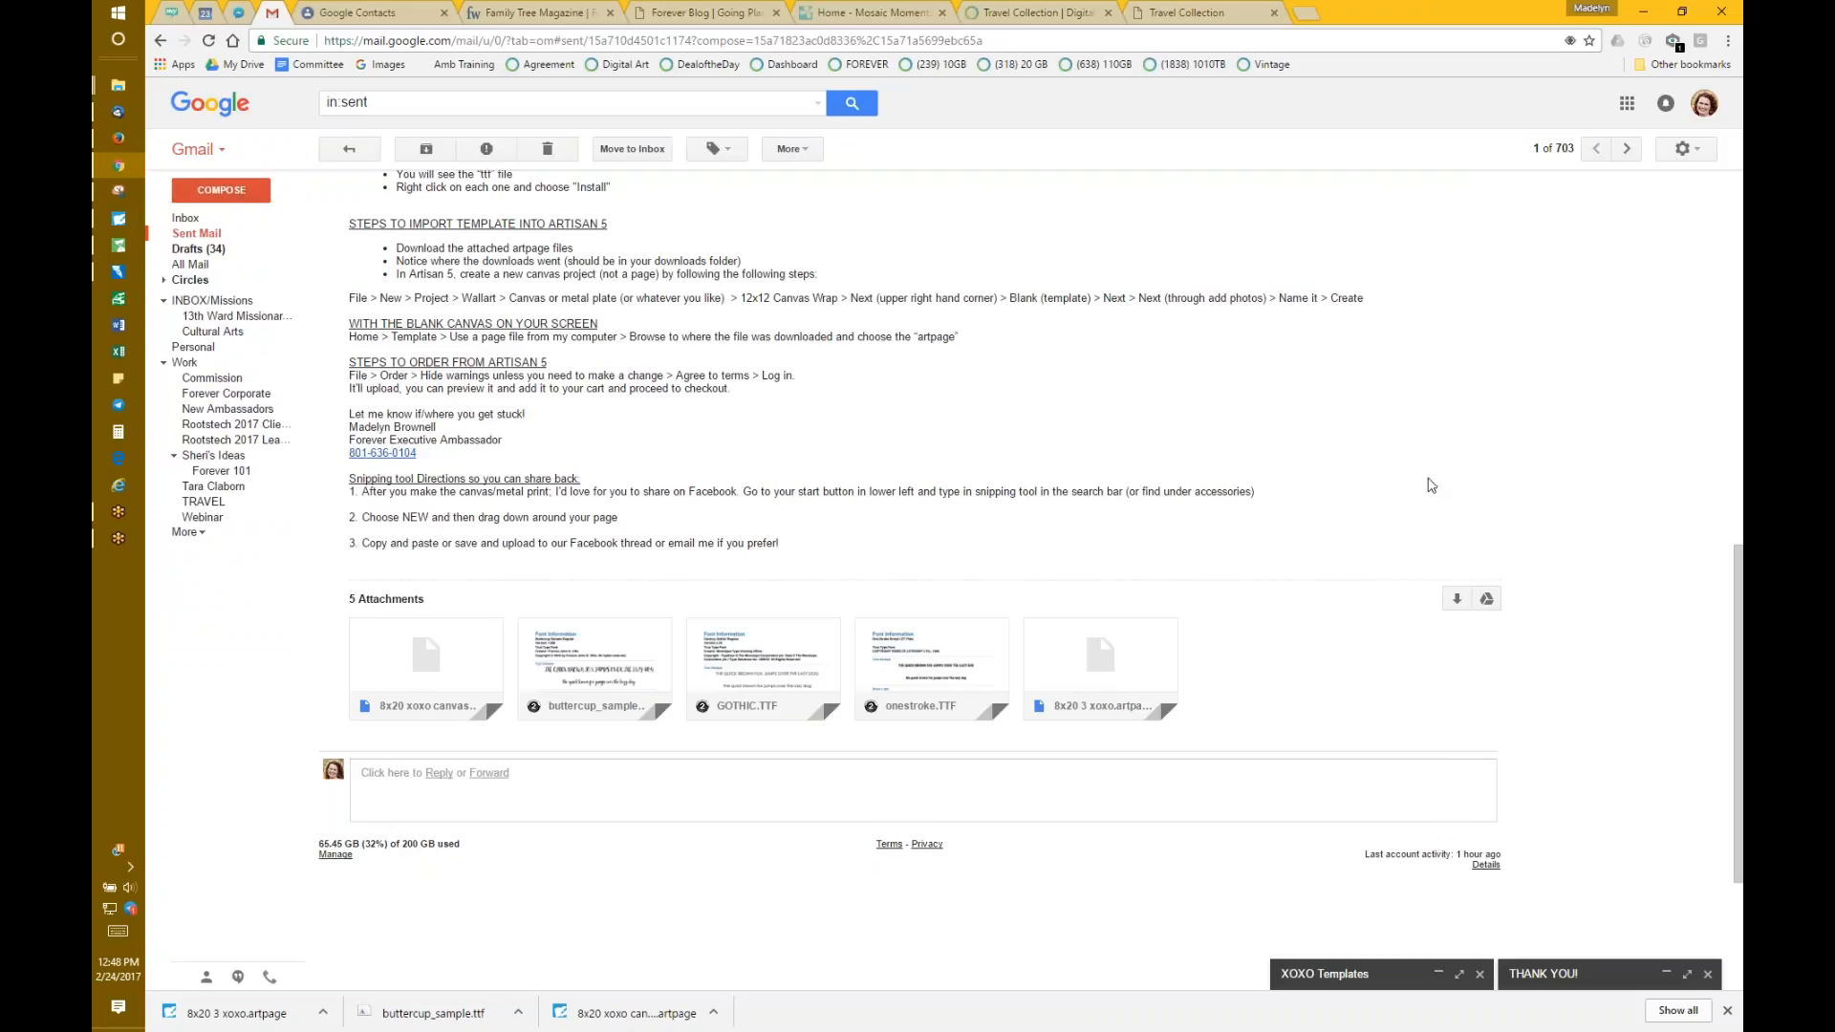
Step: Switch to the Downloads folder in File Explorer and try to install the buttercup_sample.ttf font
left_click(119, 85)
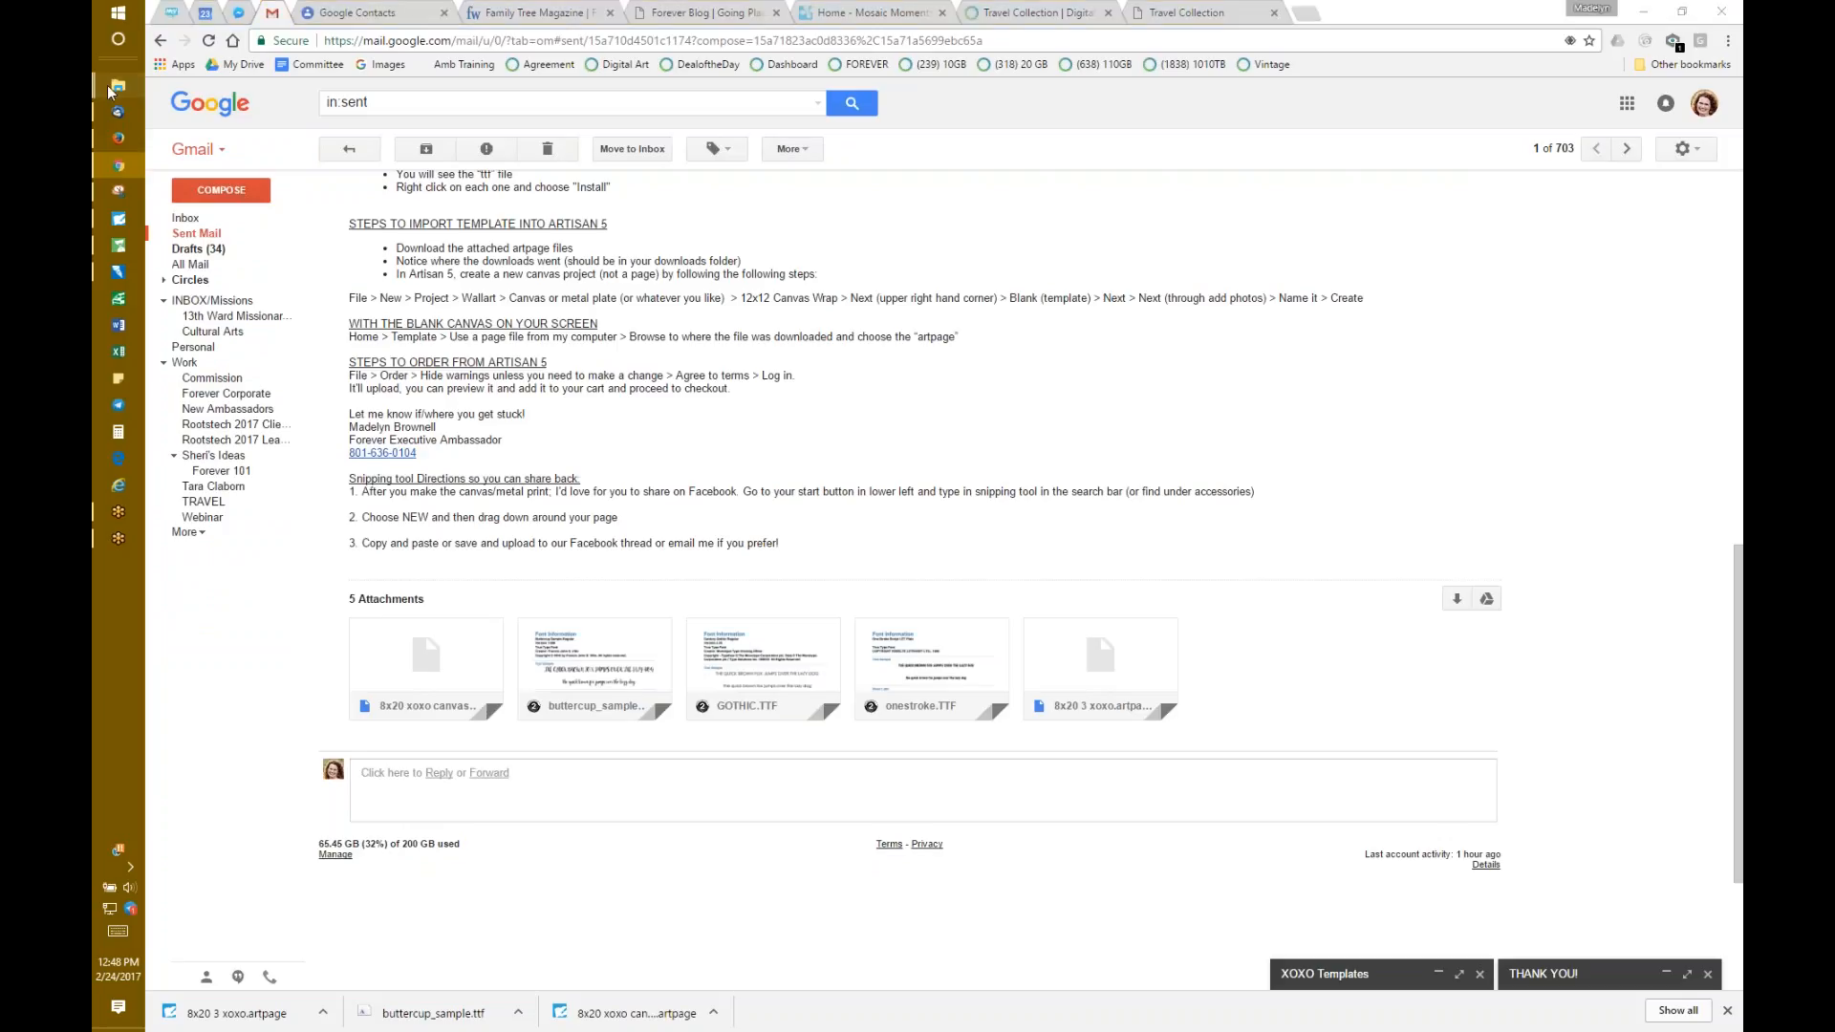
left_click(168, 87)
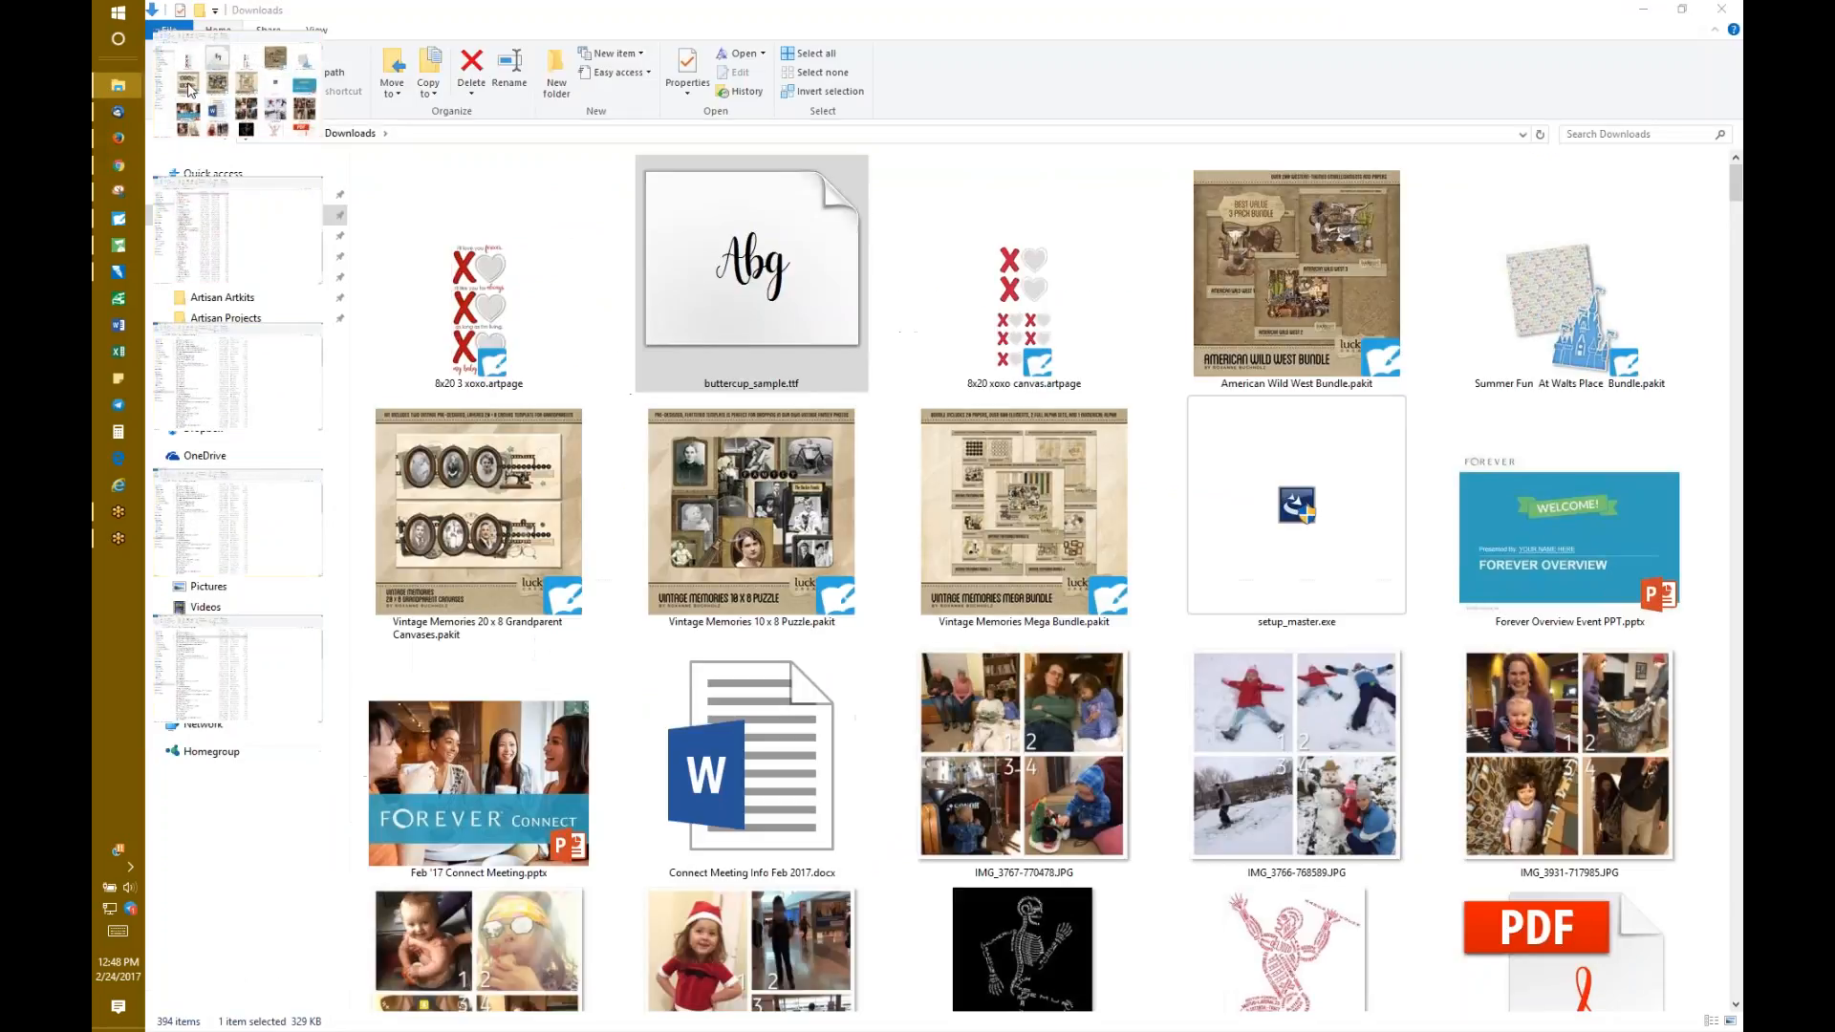
right_click(776, 275)
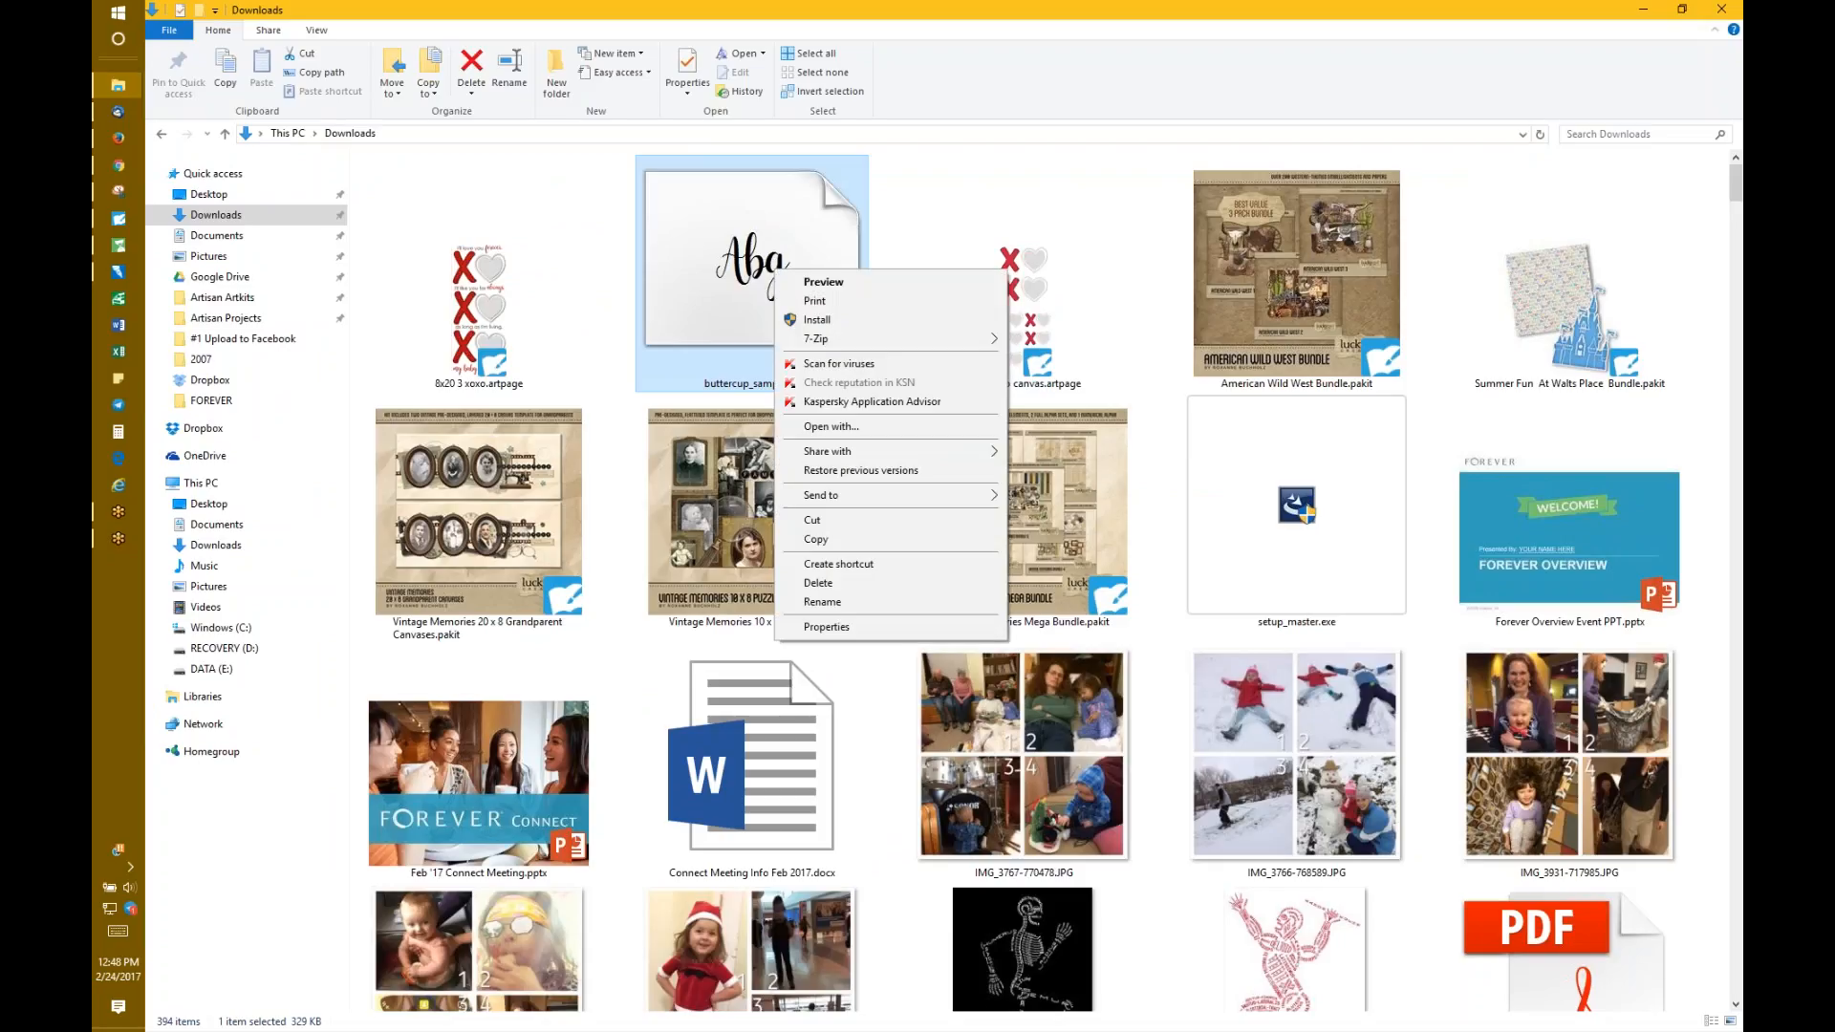
left_click(817, 321)
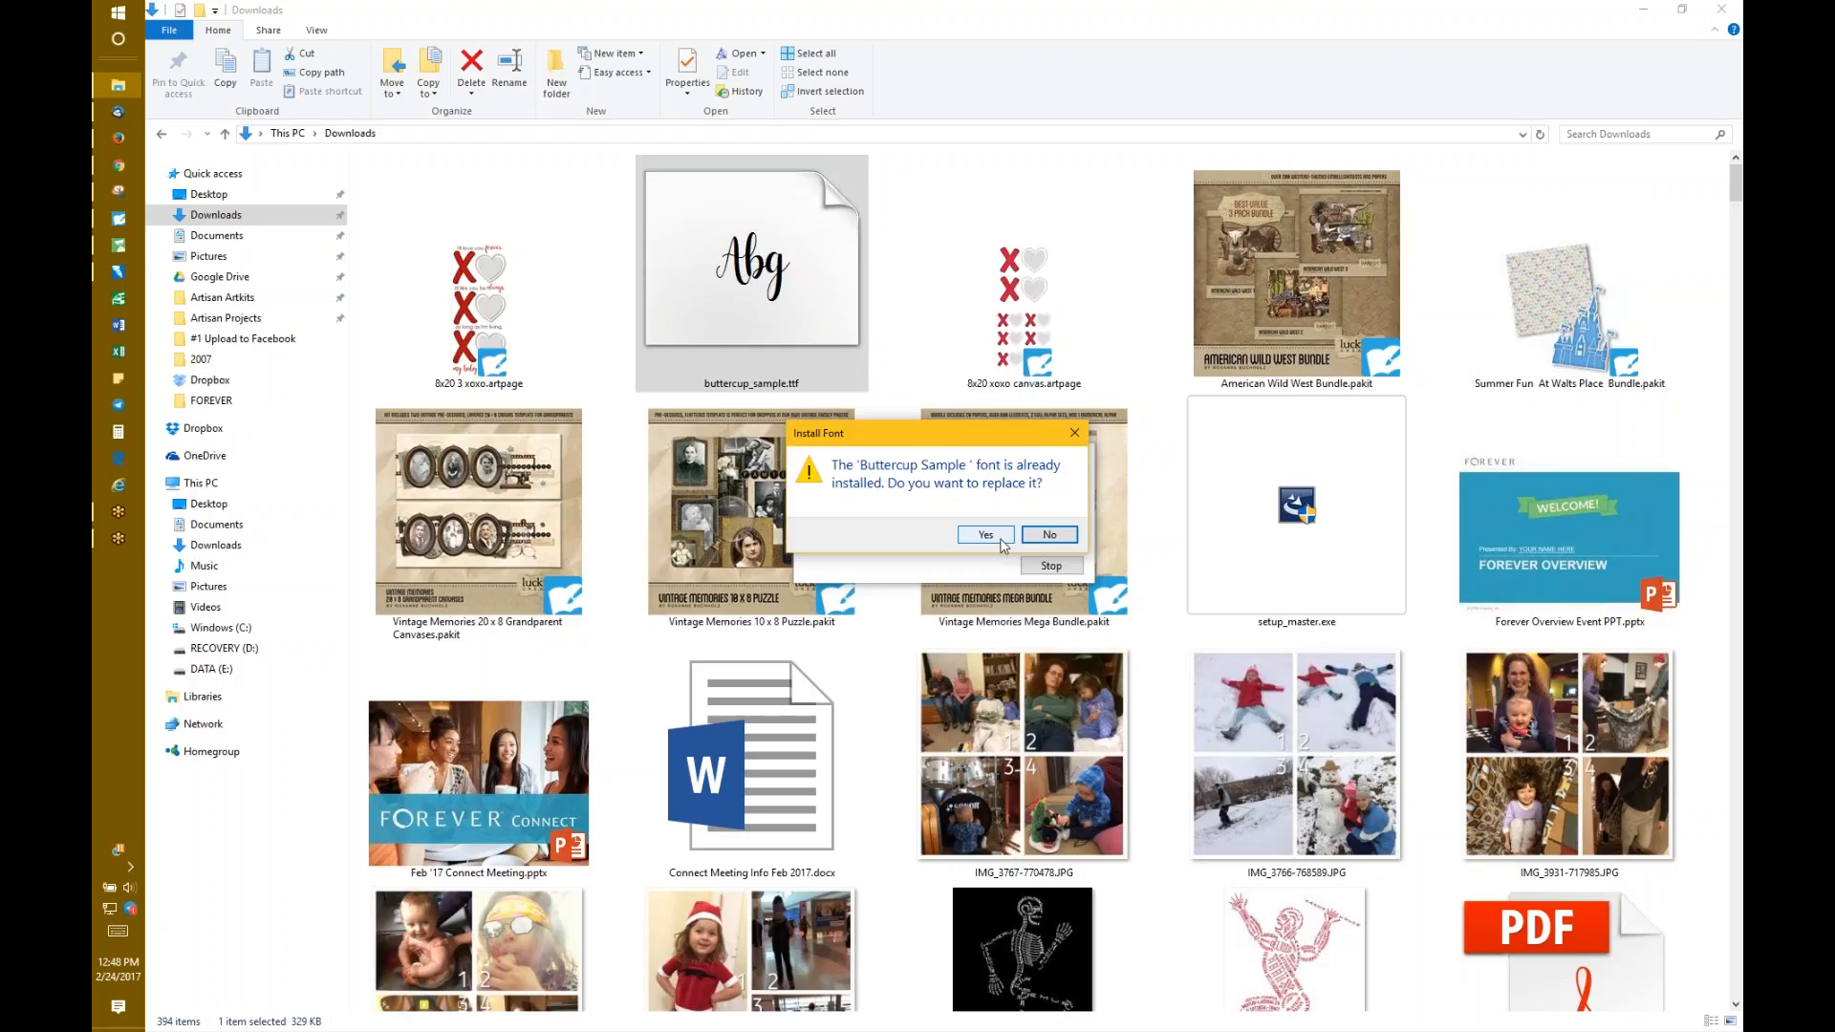
left_click(1076, 437)
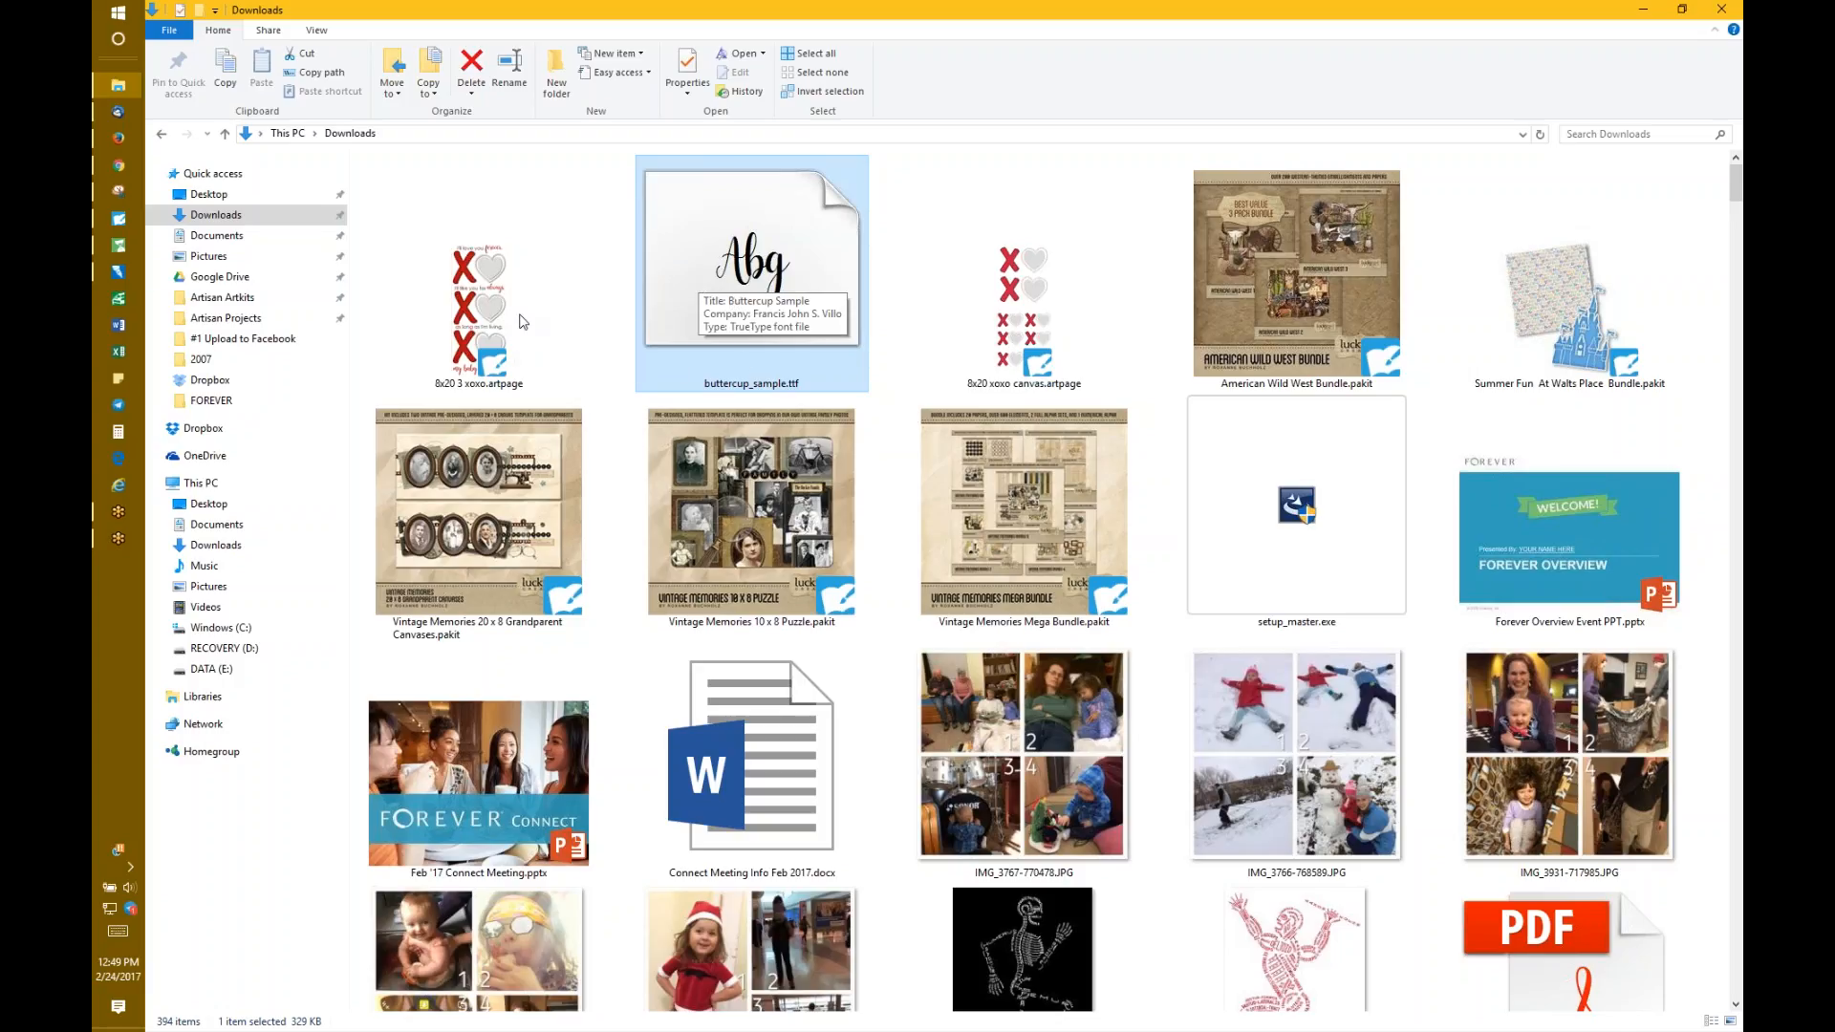
Step: Switch to Artisan and start a new Wall Art project using the 8x20 Canvas Wrap (Portrait) product
left_click(118, 219)
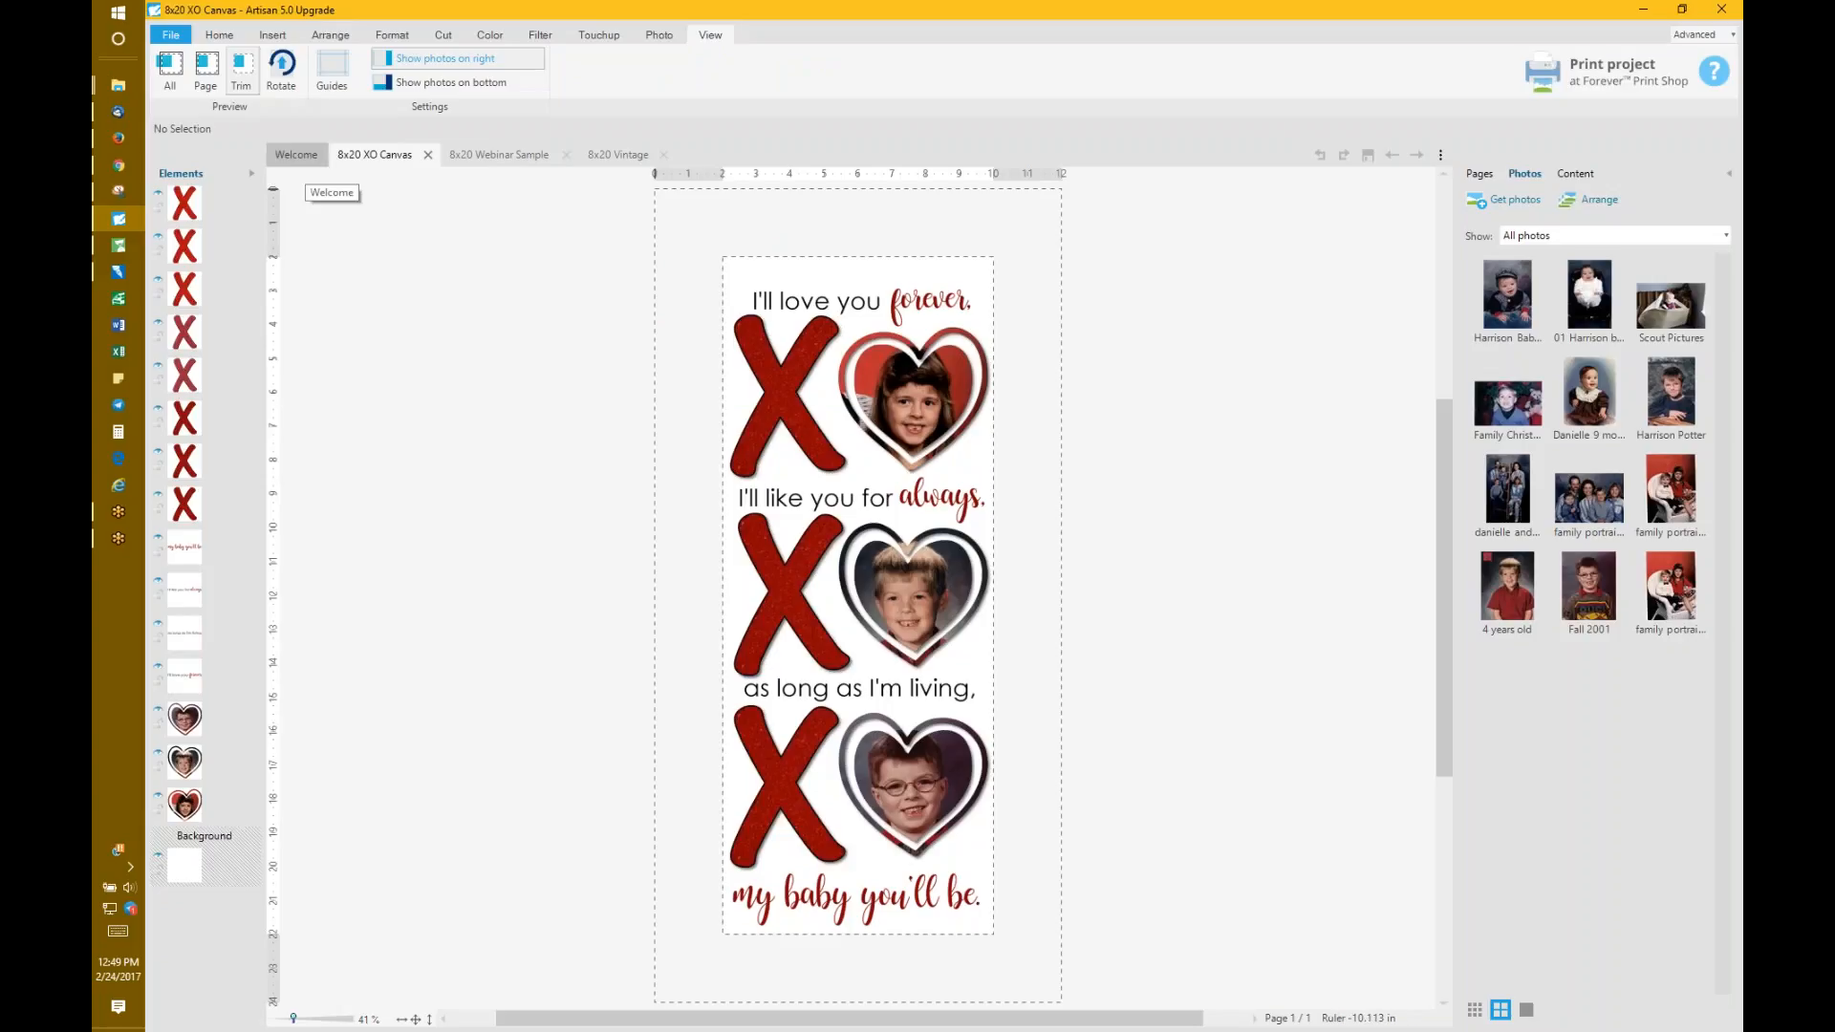
left_click(297, 153)
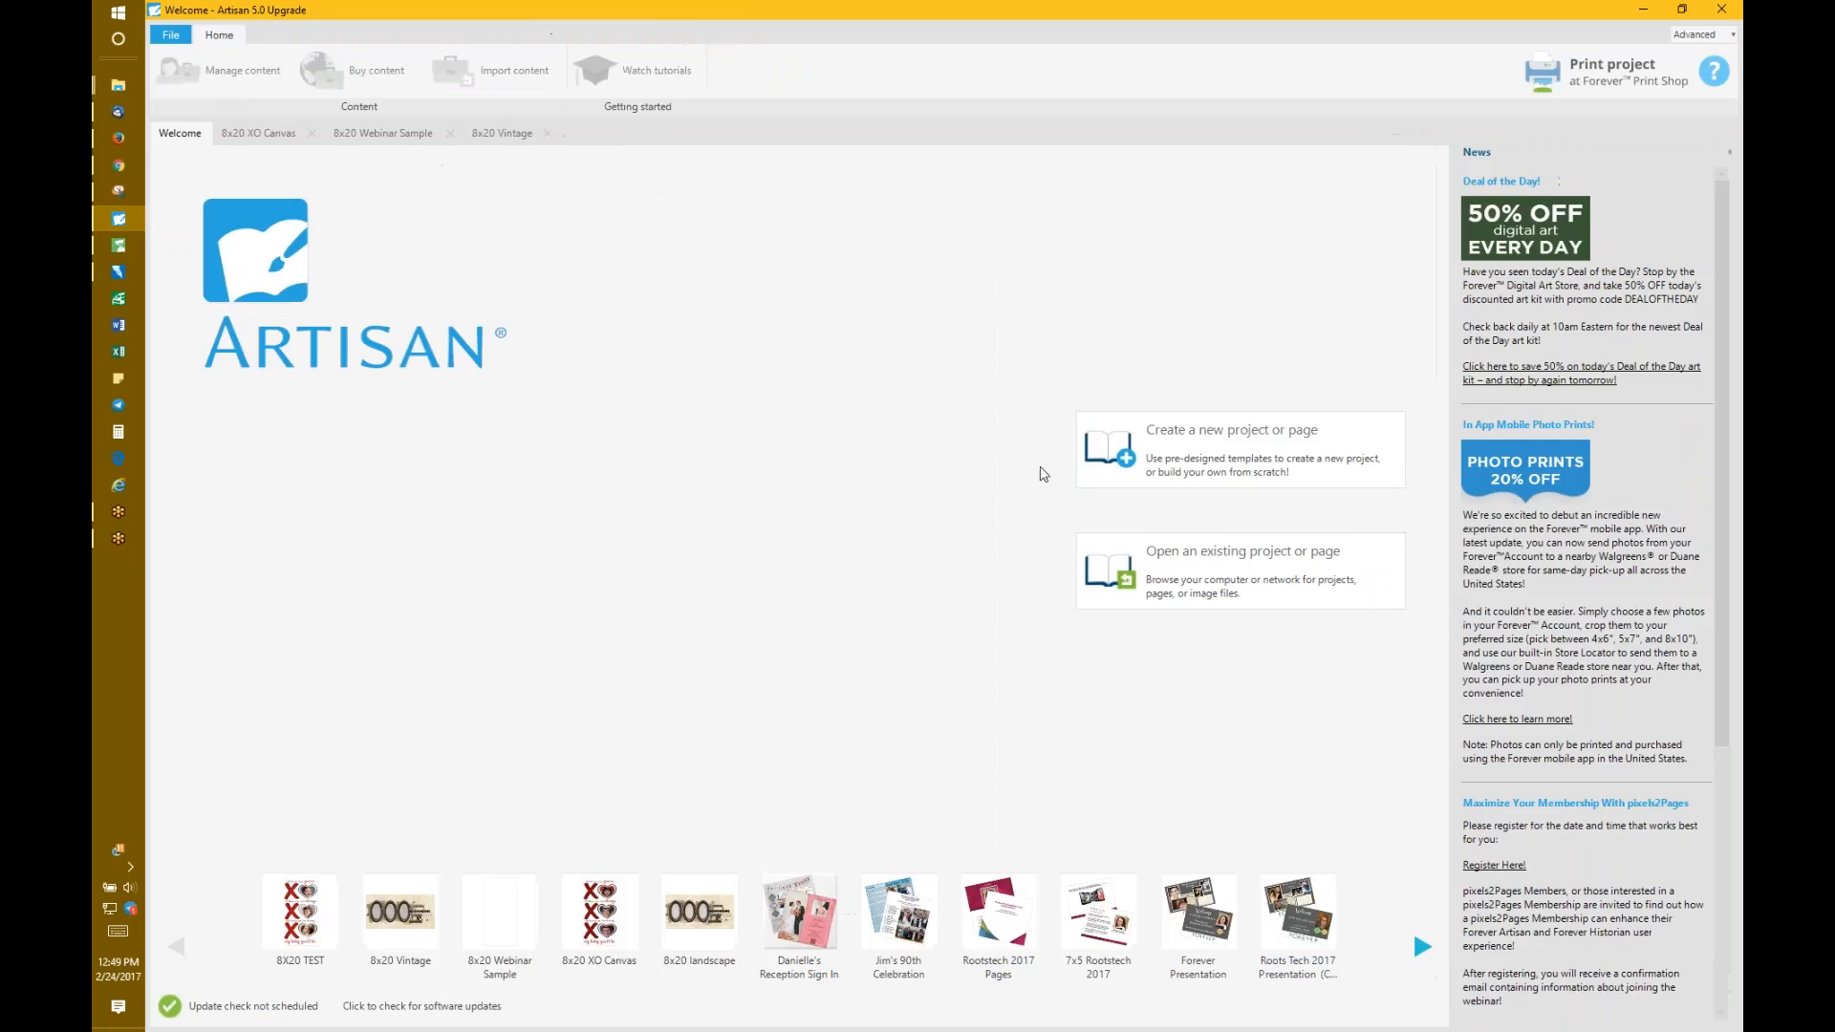
left_click(1243, 445)
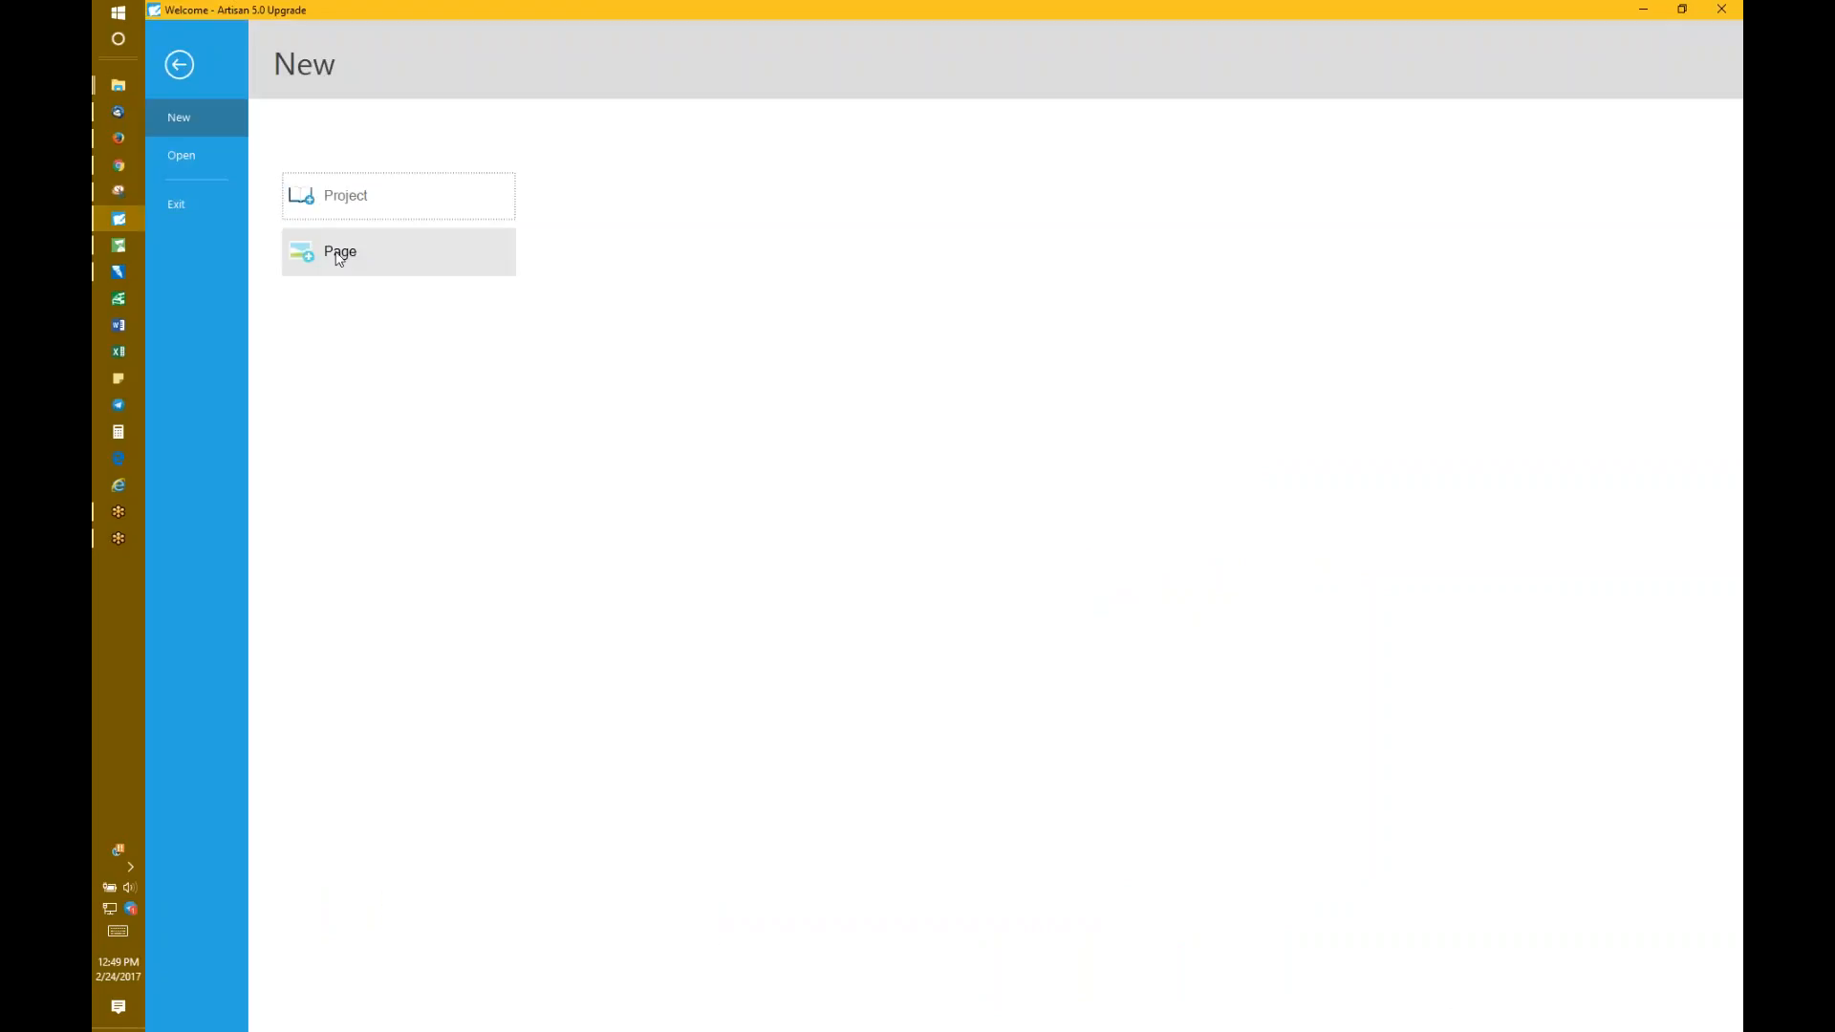
left_click(346, 200)
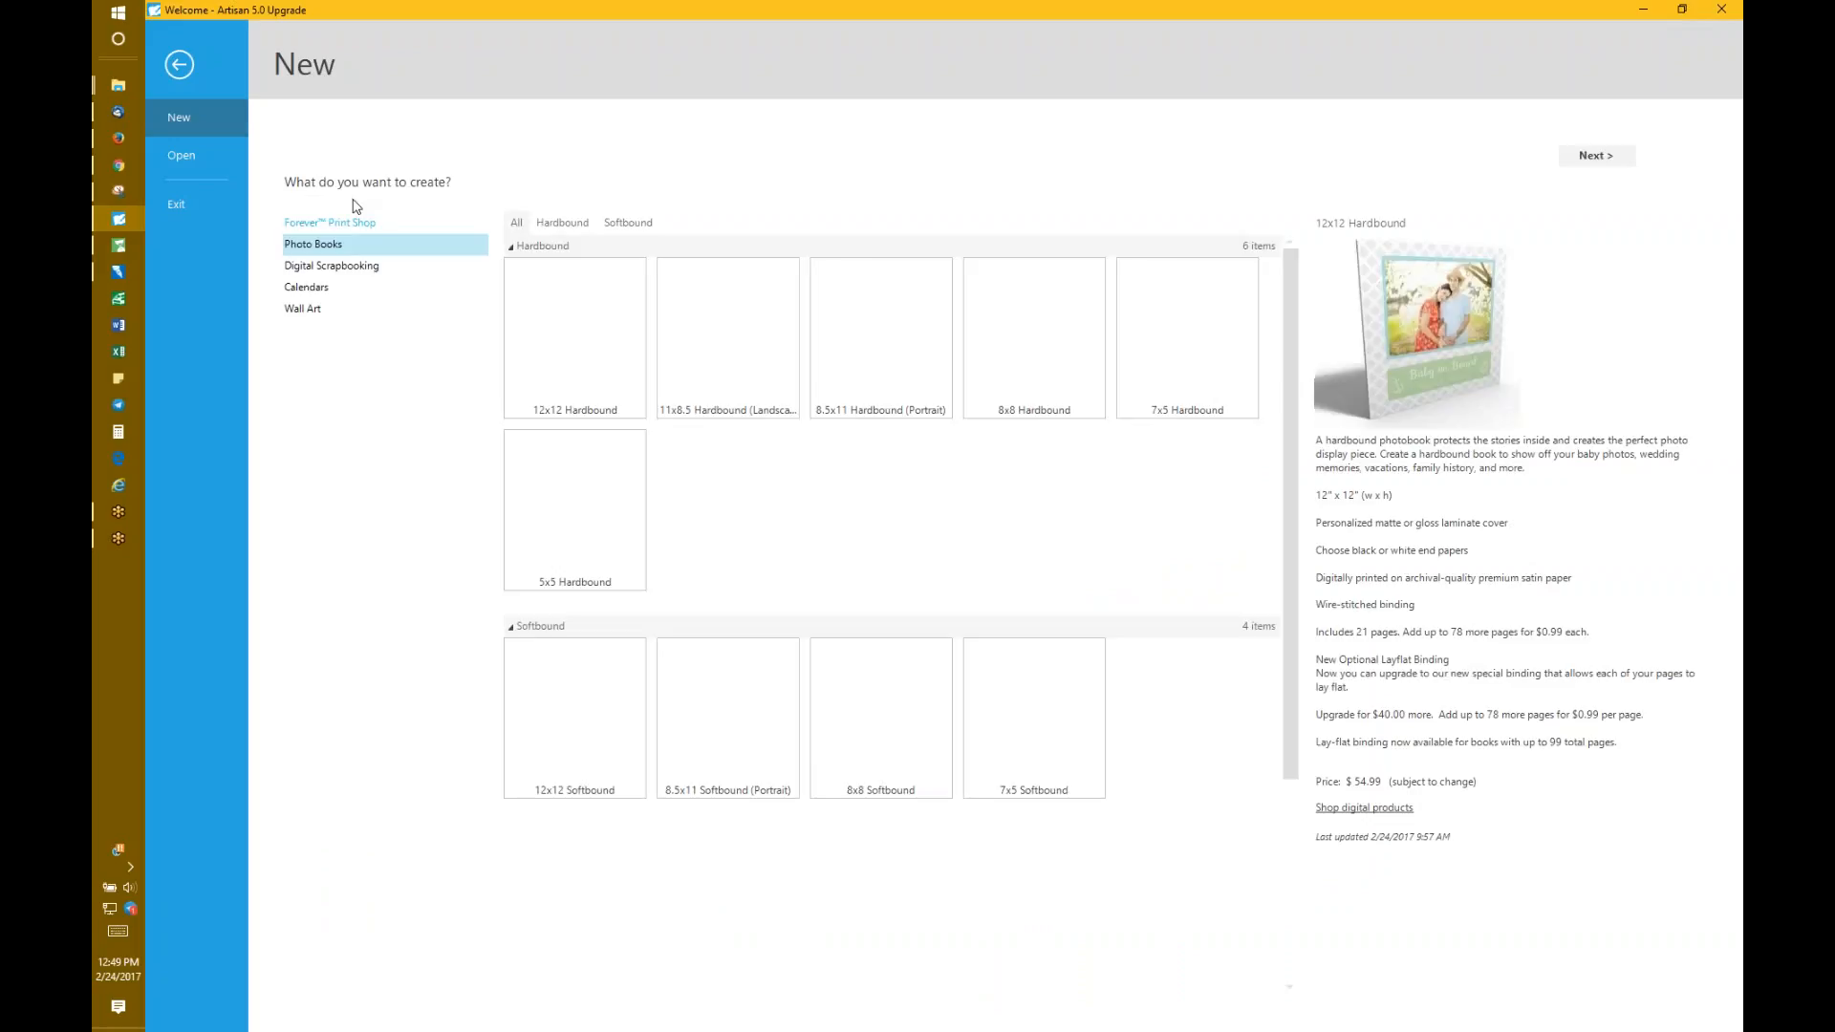
left_click(305, 311)
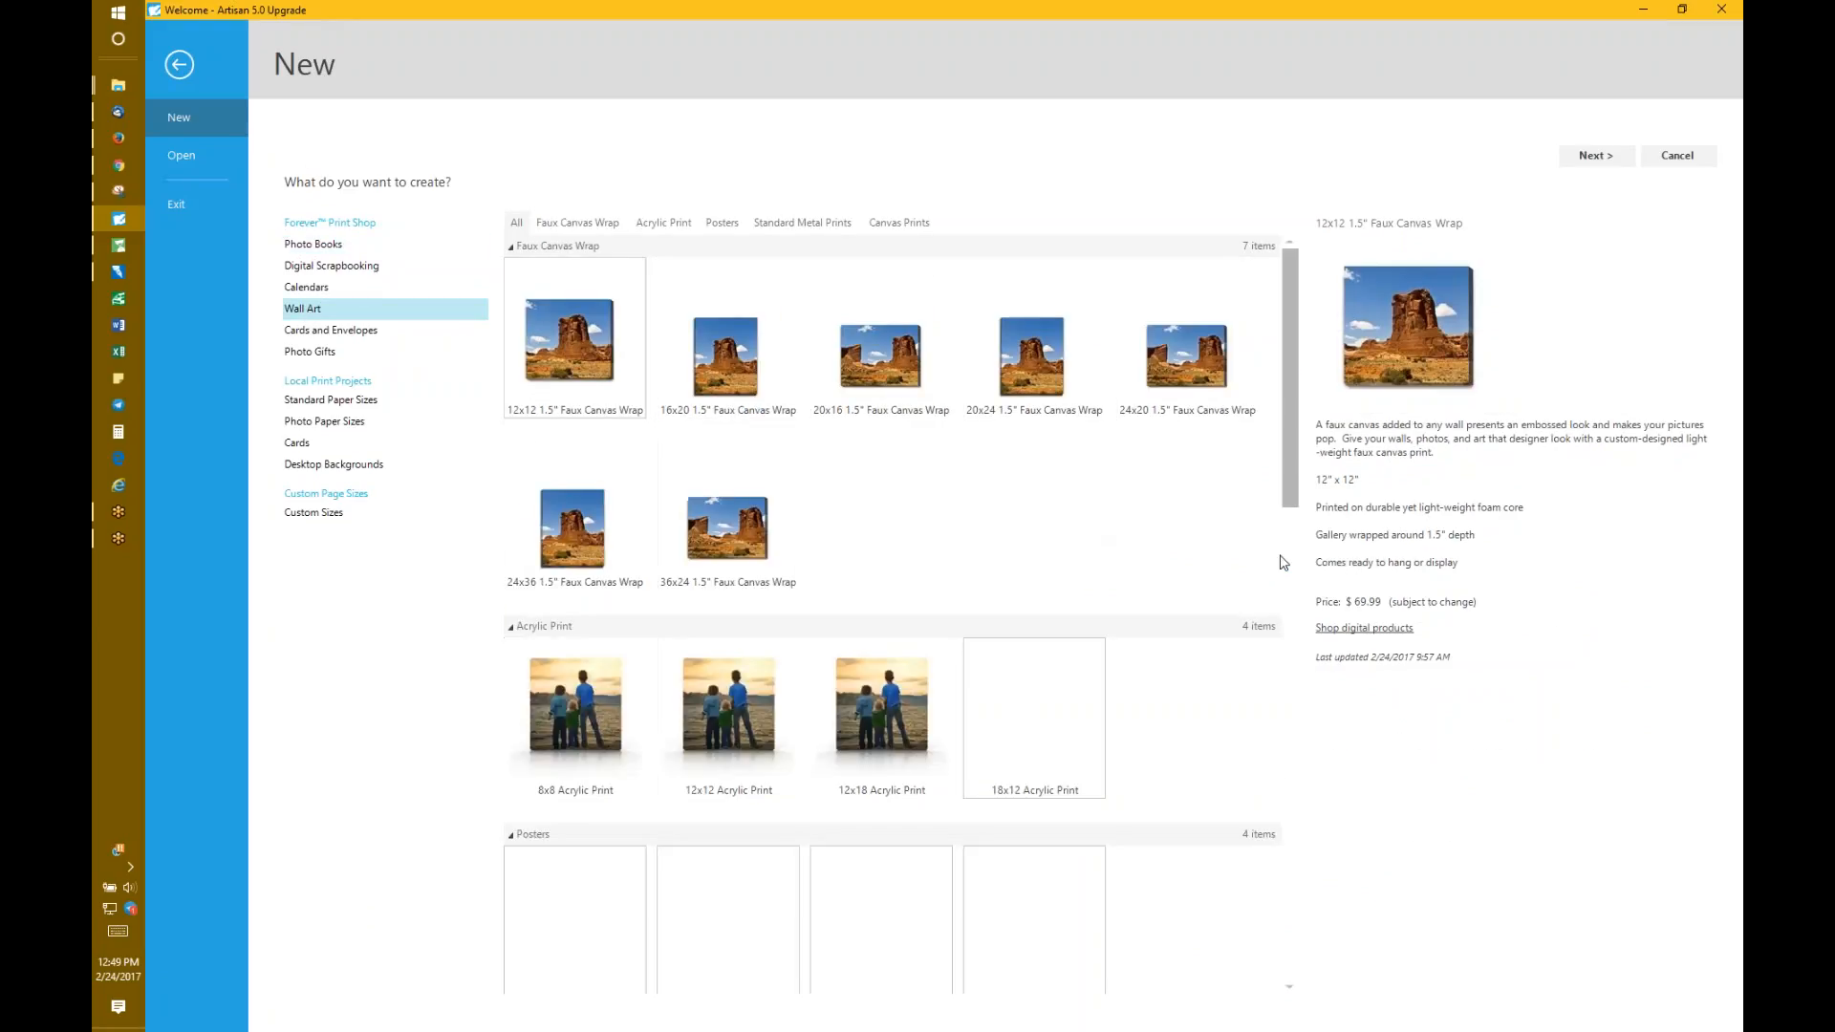
left_click_drag(1289, 483, 1286, 938)
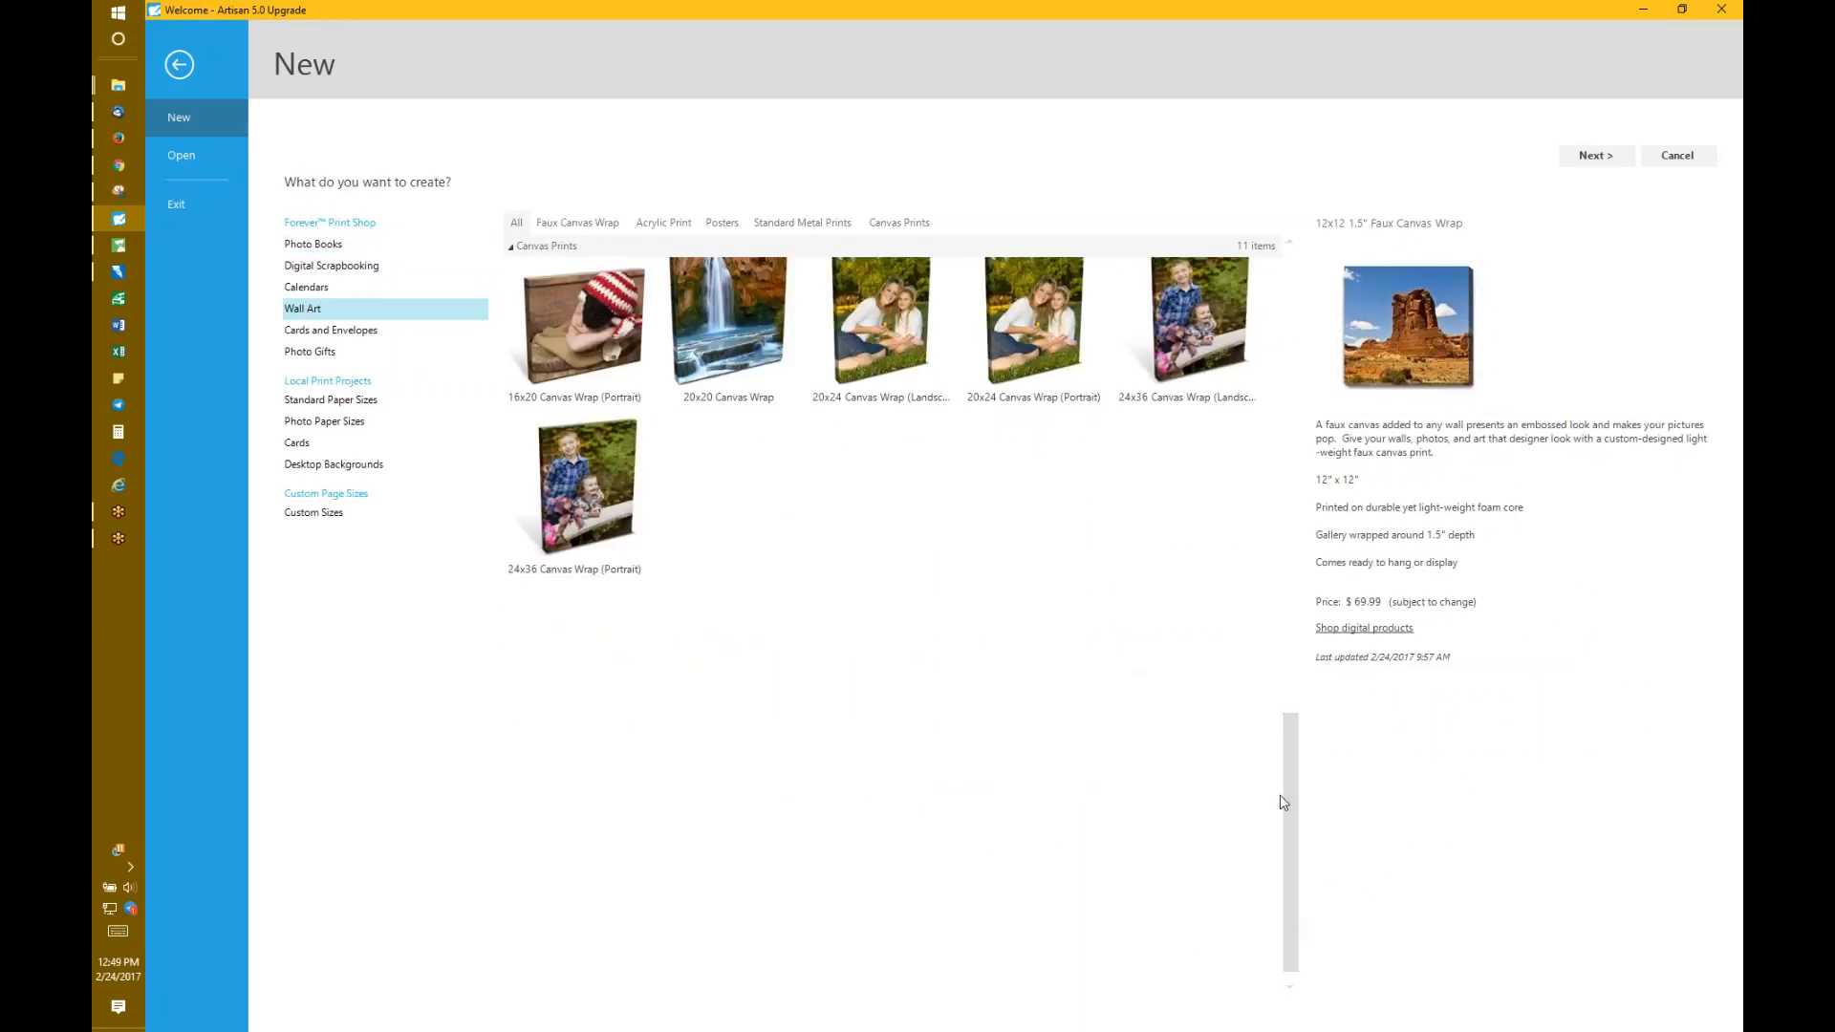
left_click(1282, 630)
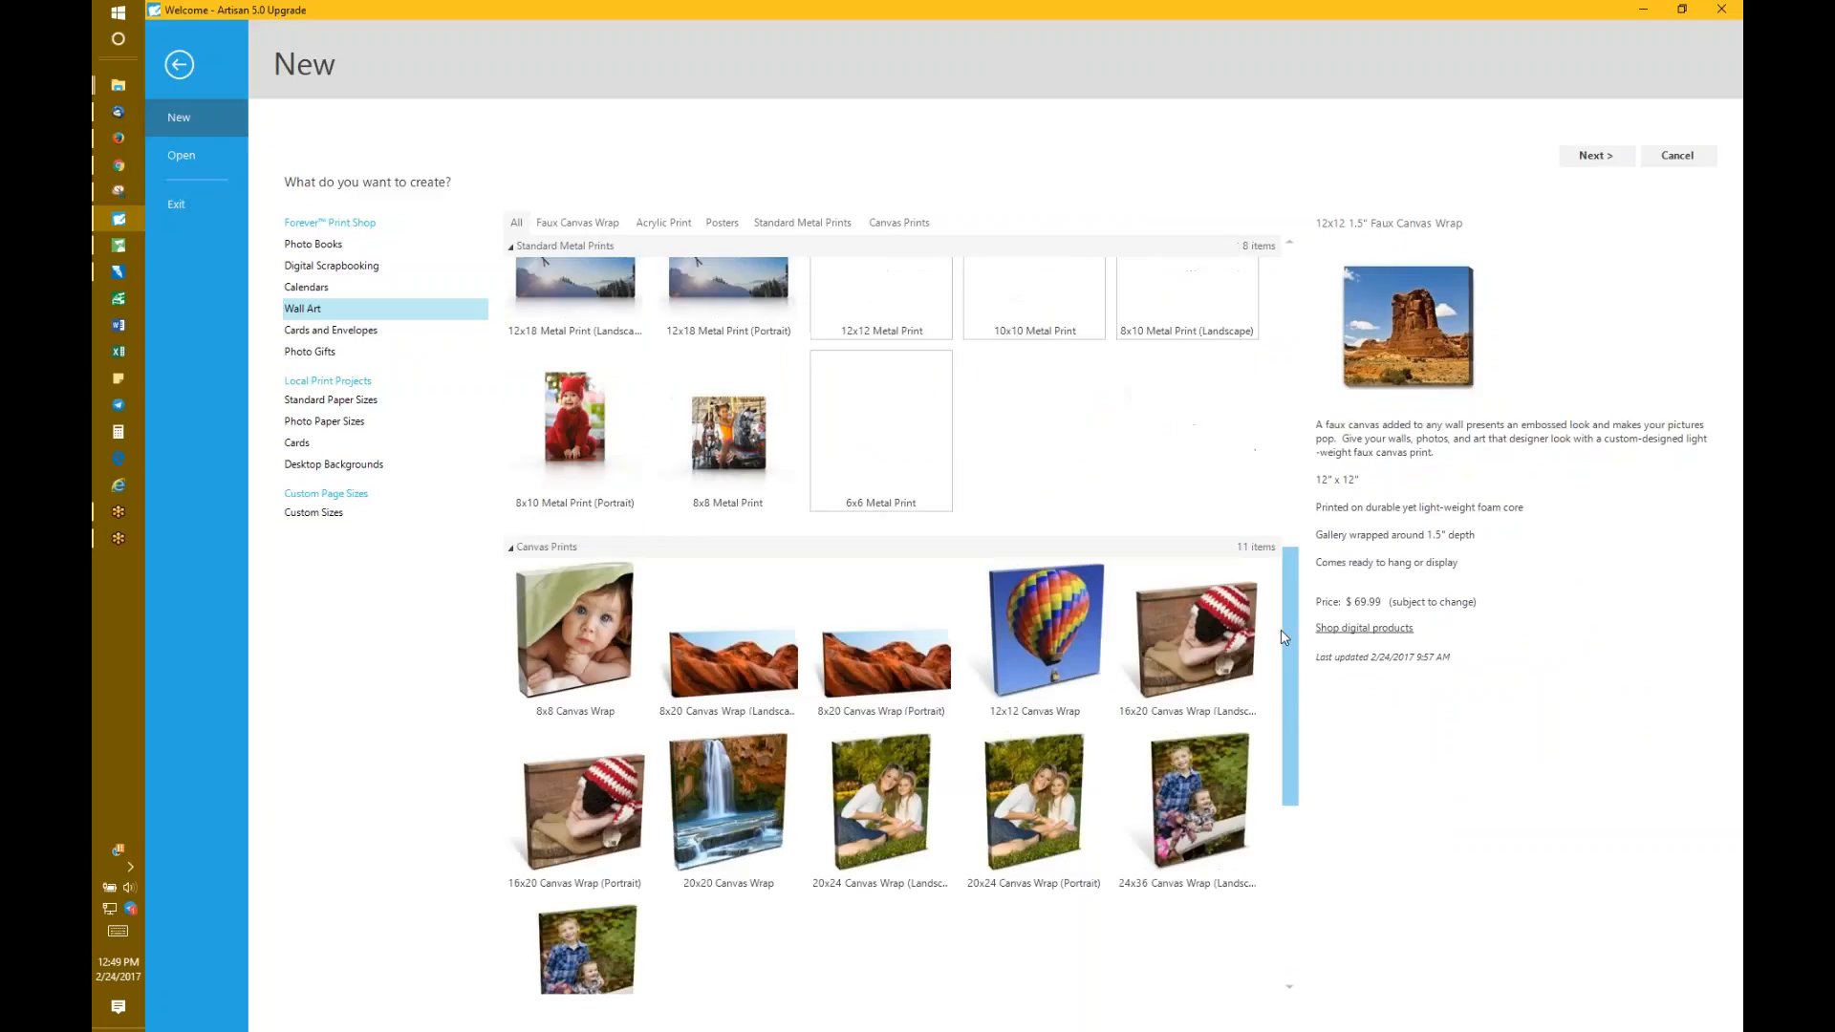
left_click(921, 693)
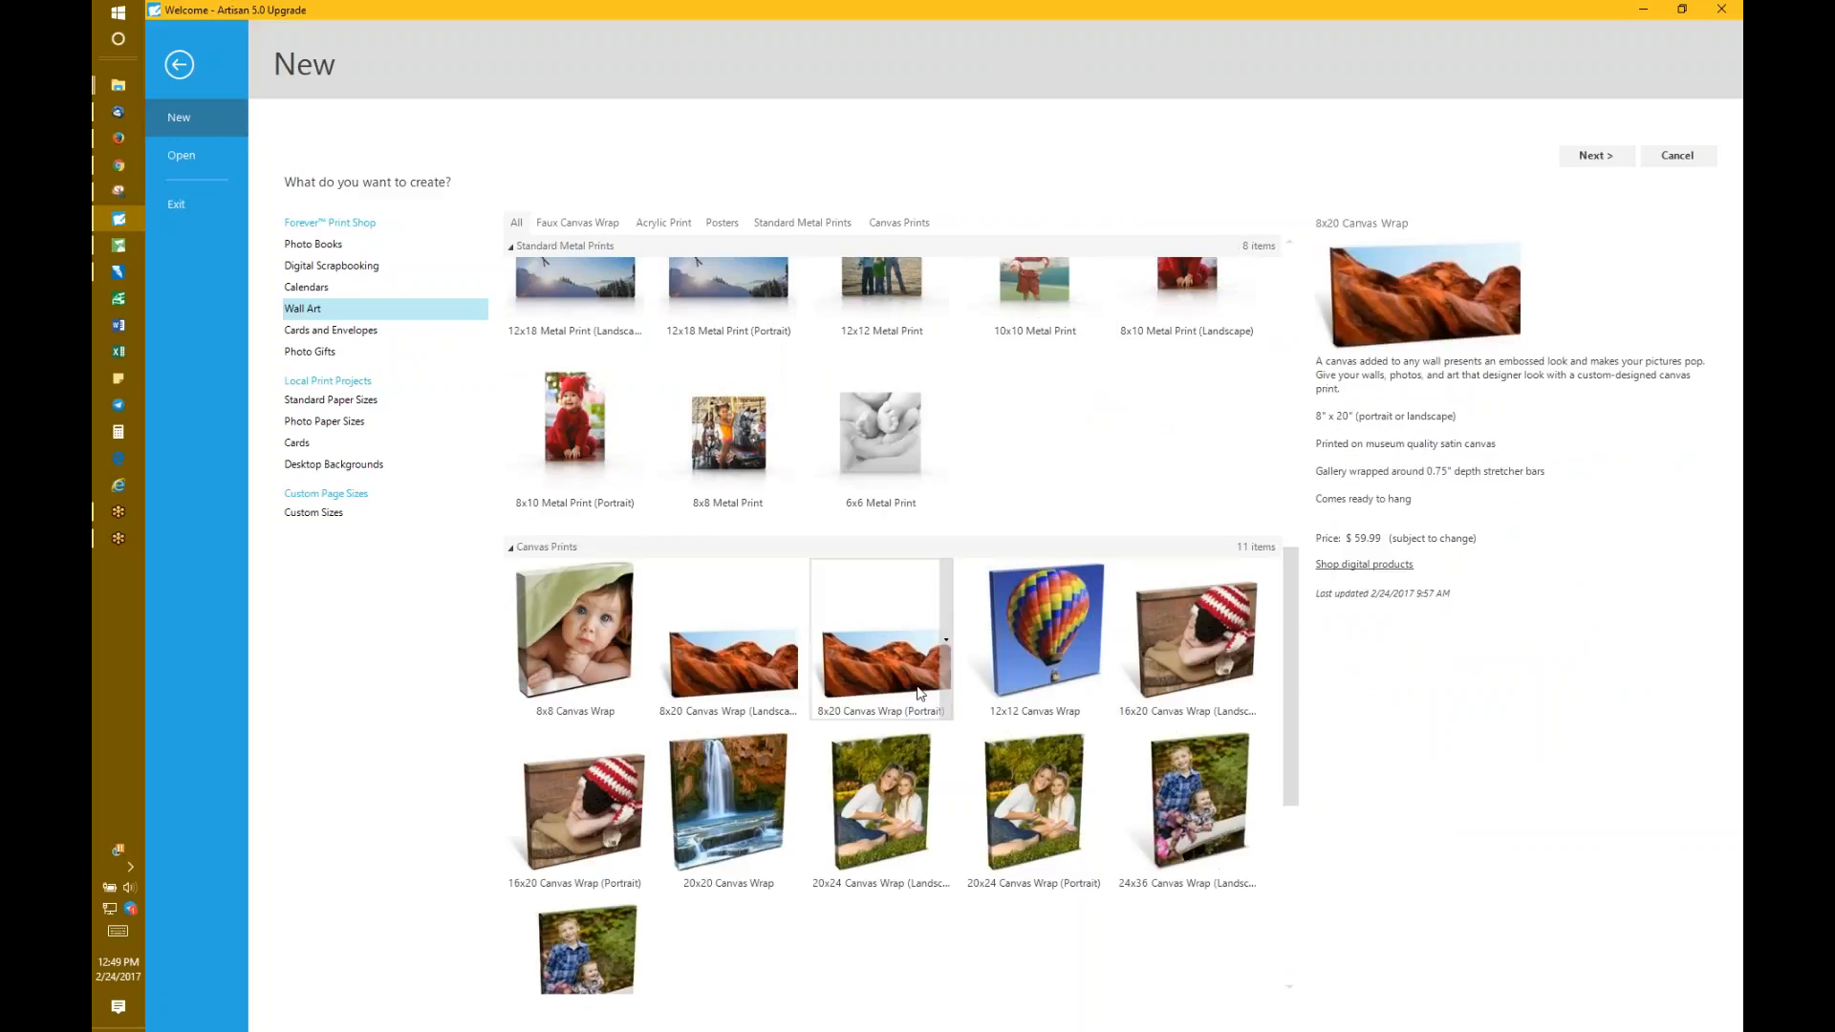
Step: Create the project from the Blank template without adding photos, naming it 8x20 Canvas Heart
left_click(1592, 156)
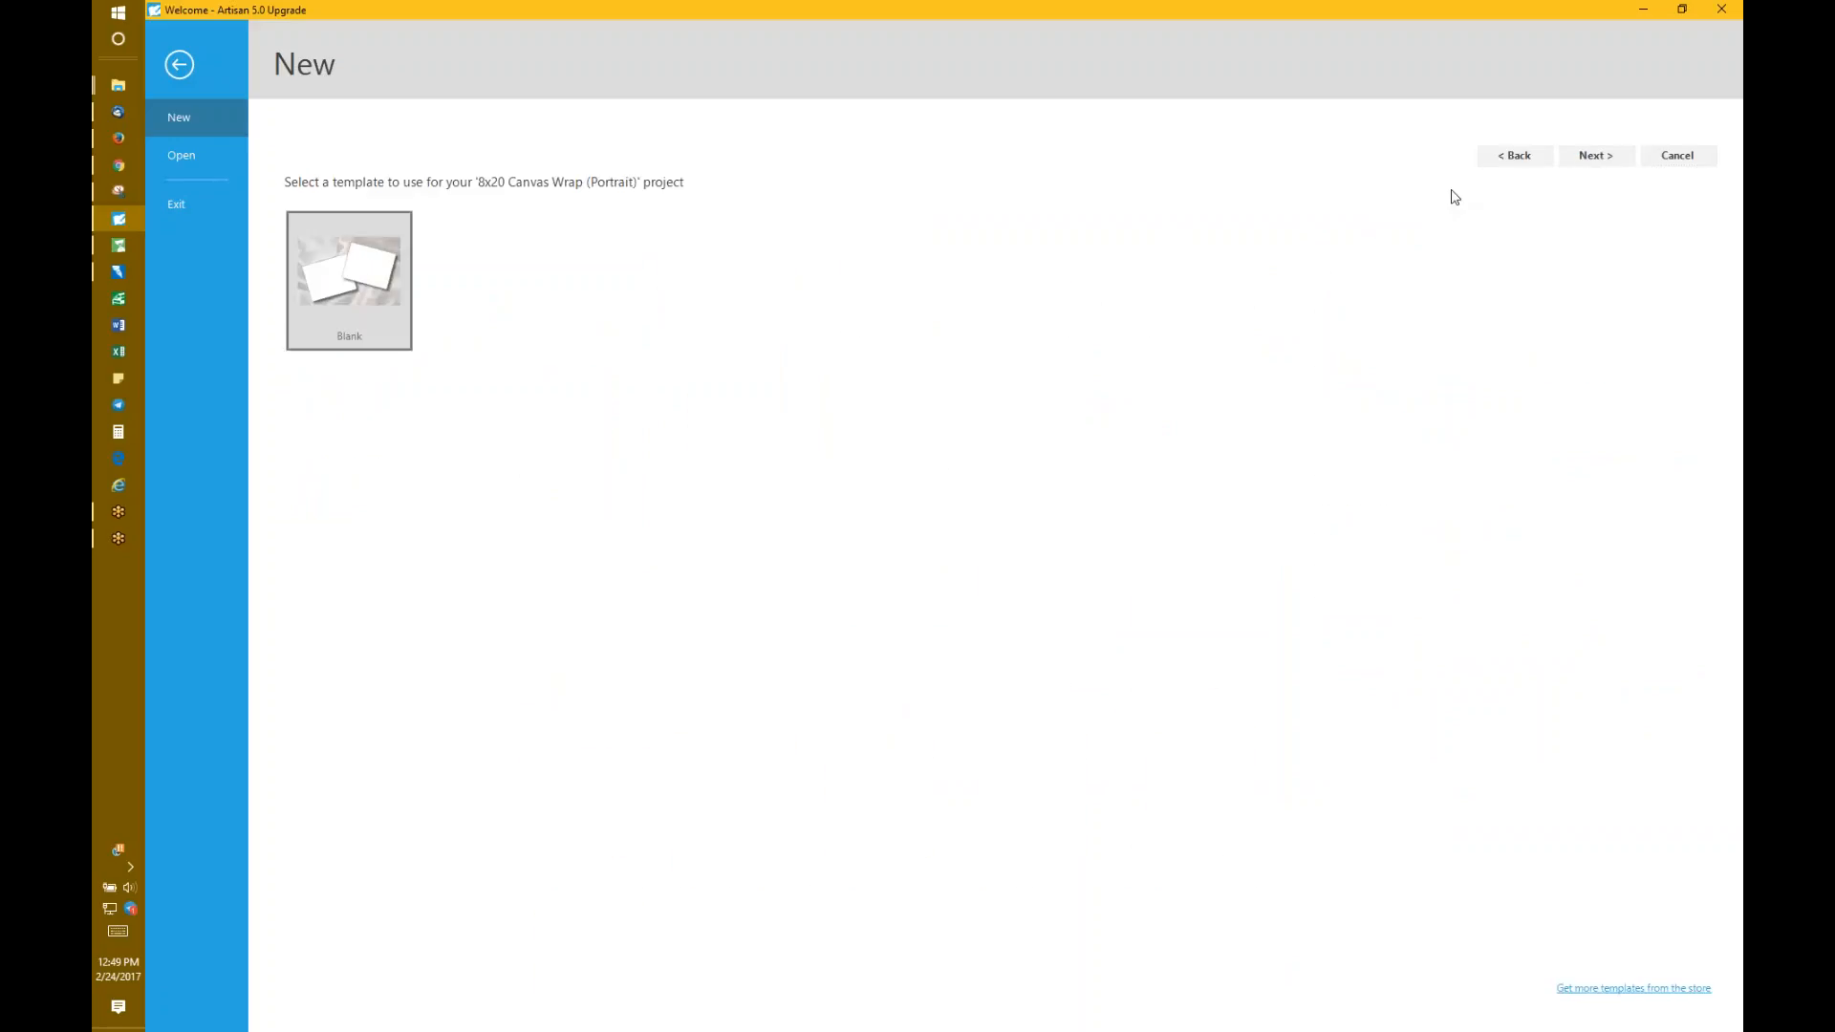
left_click(1588, 158)
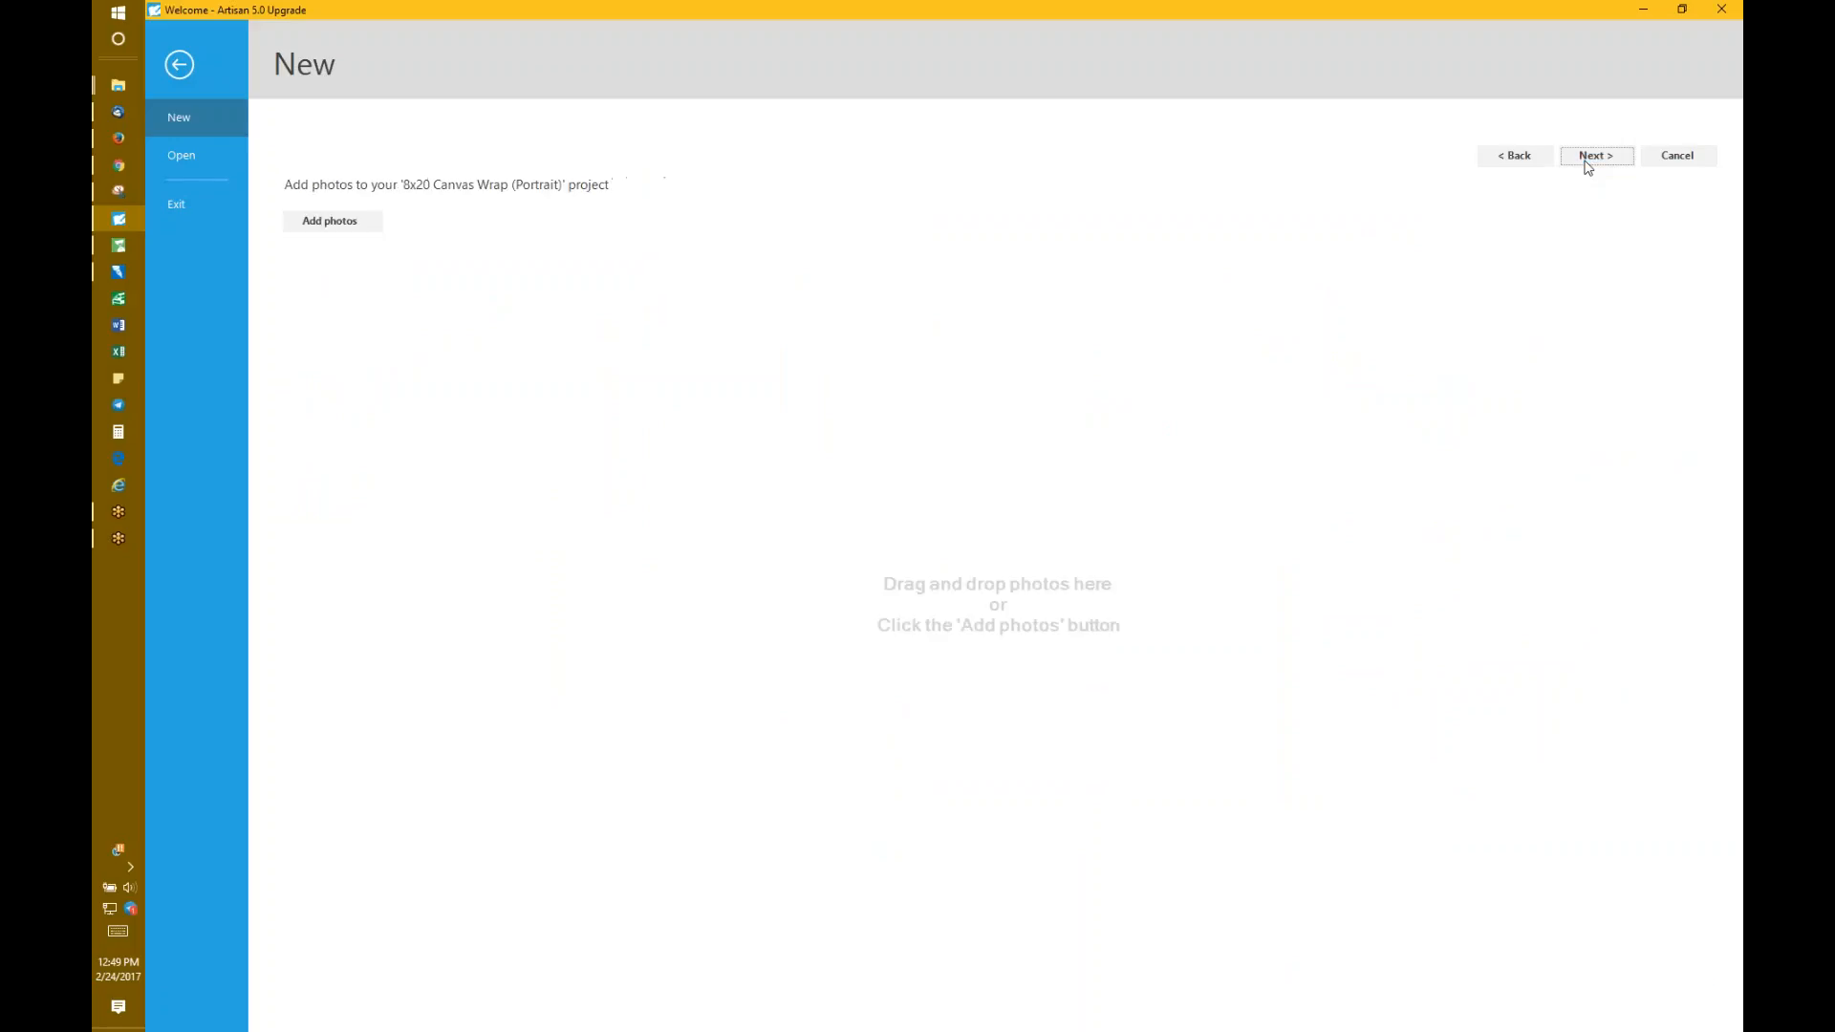
left_click(1586, 162)
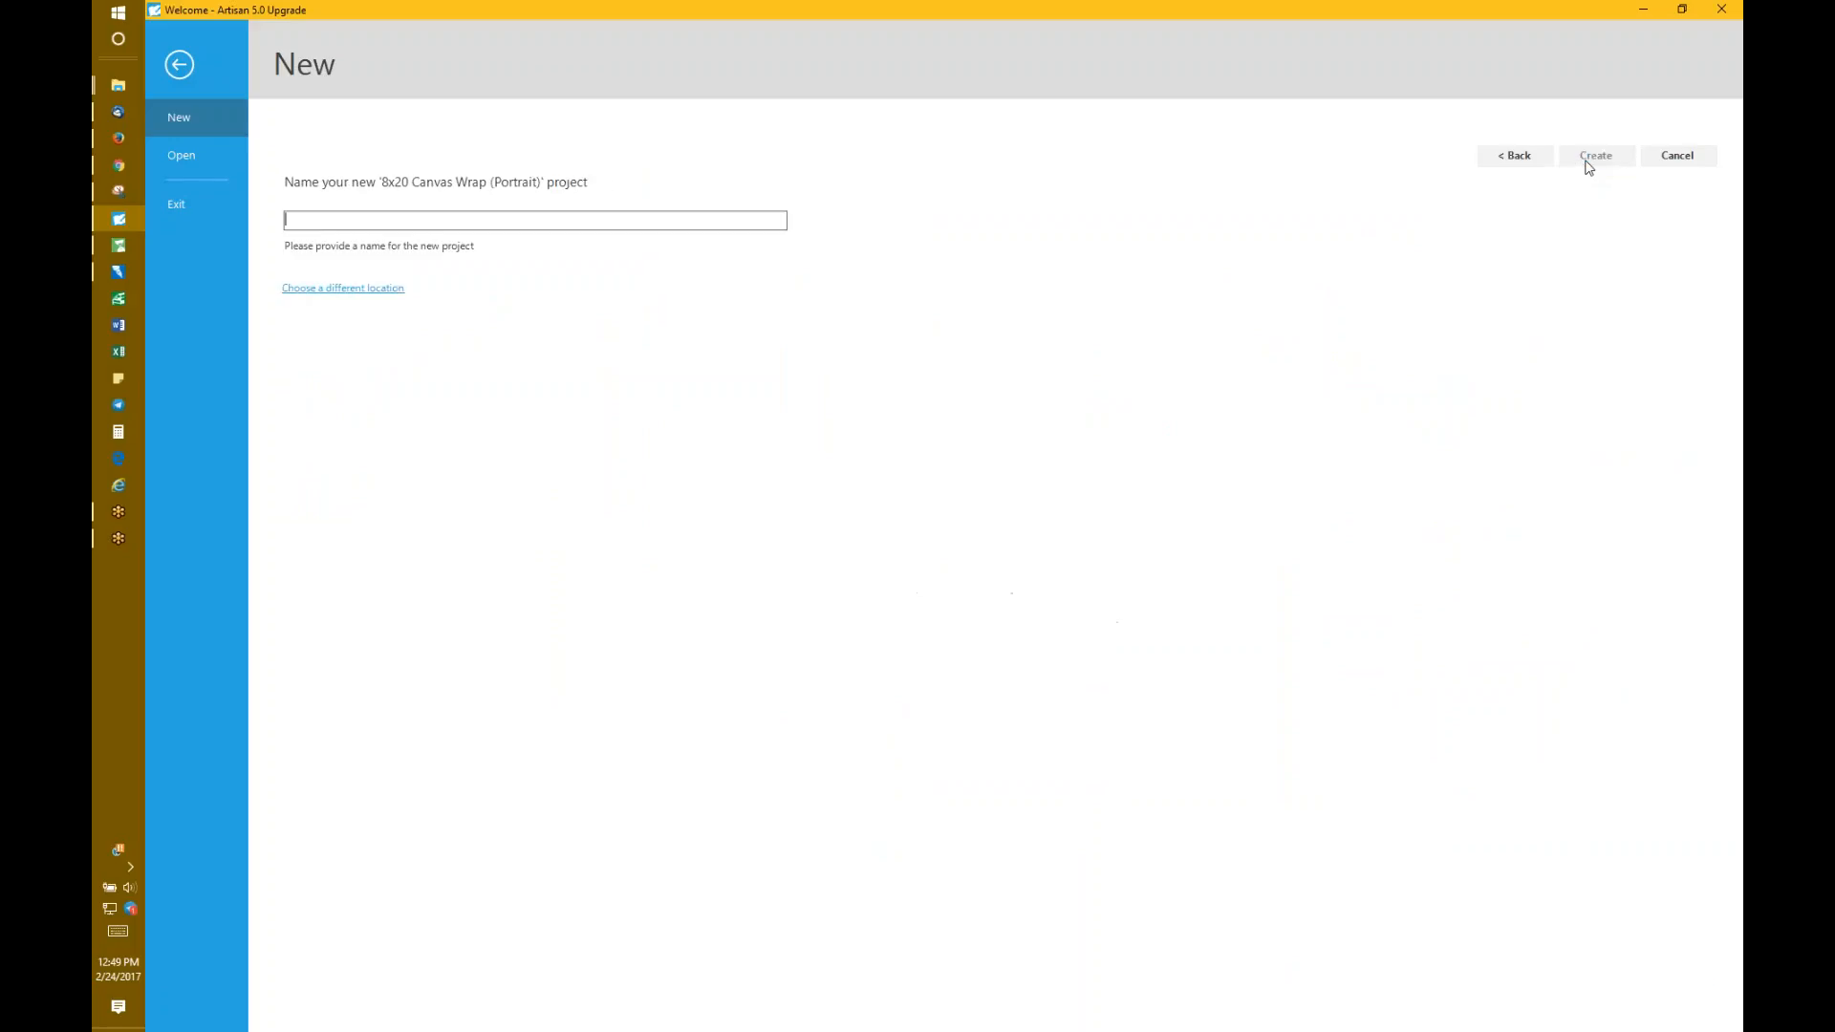
left_click(696, 218)
type("8x20")
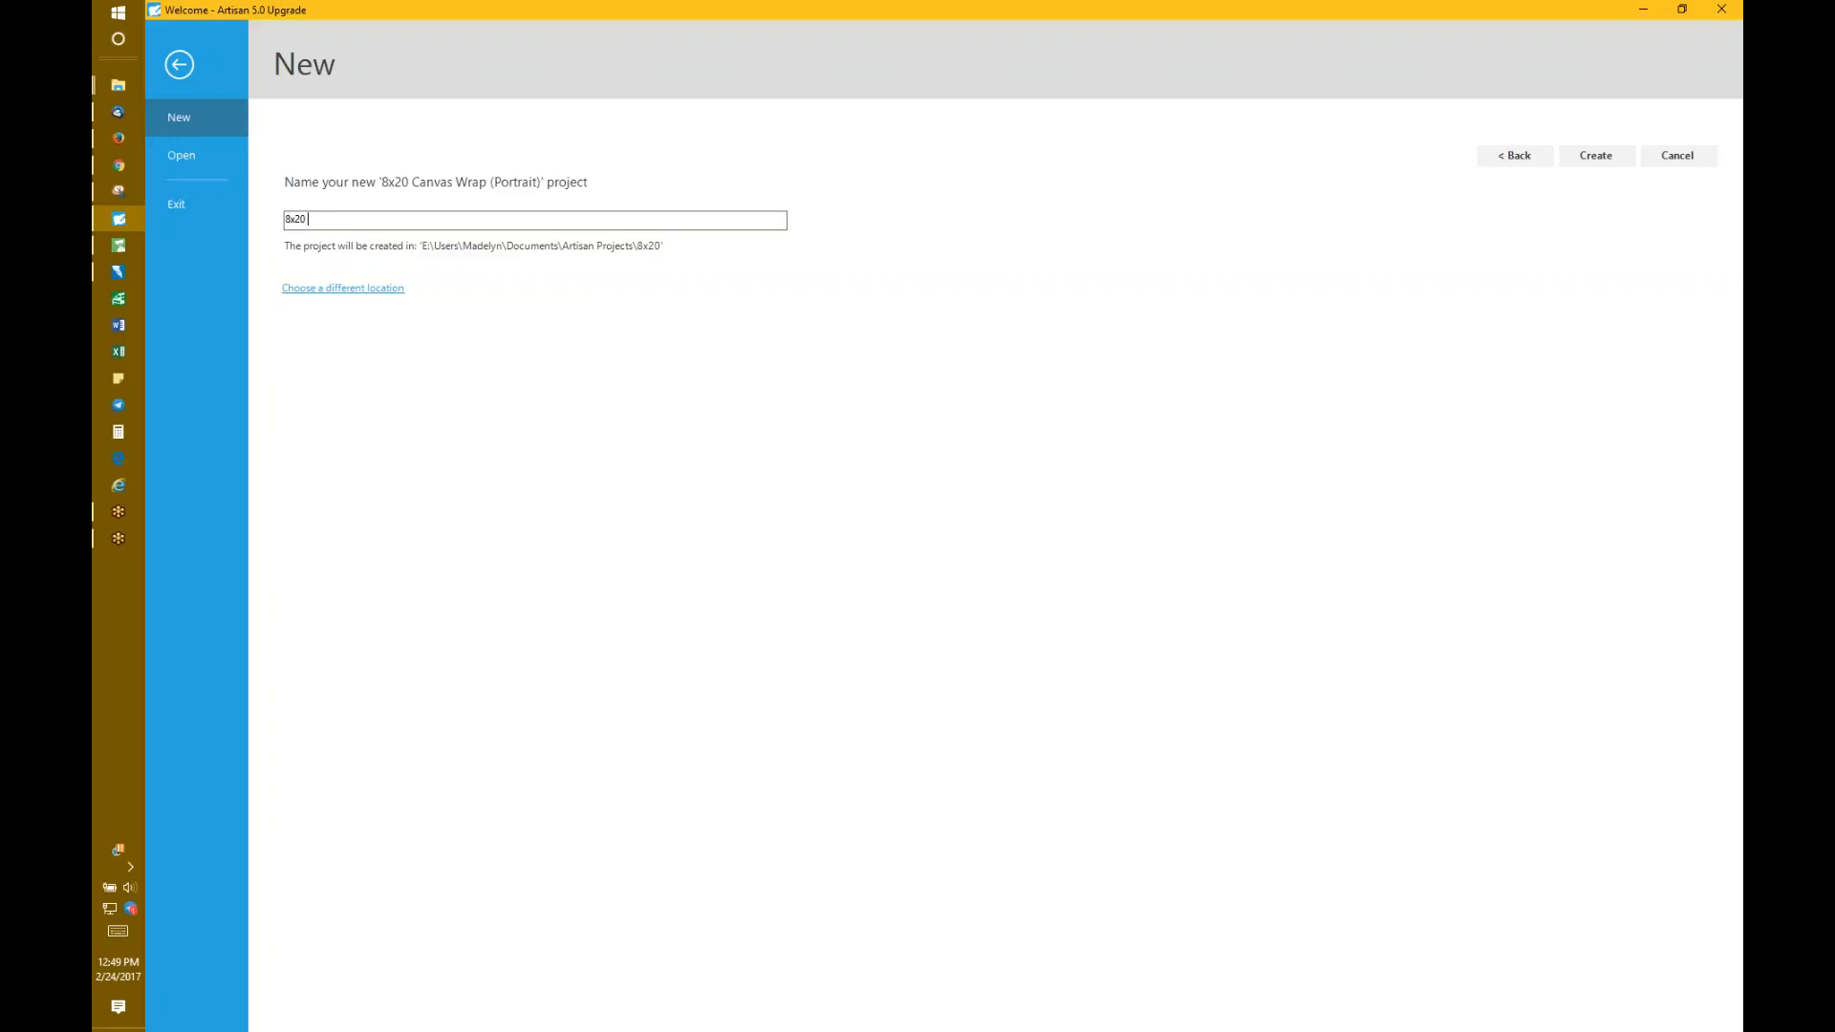
type(" Canvas Heart")
left_click(1594, 156)
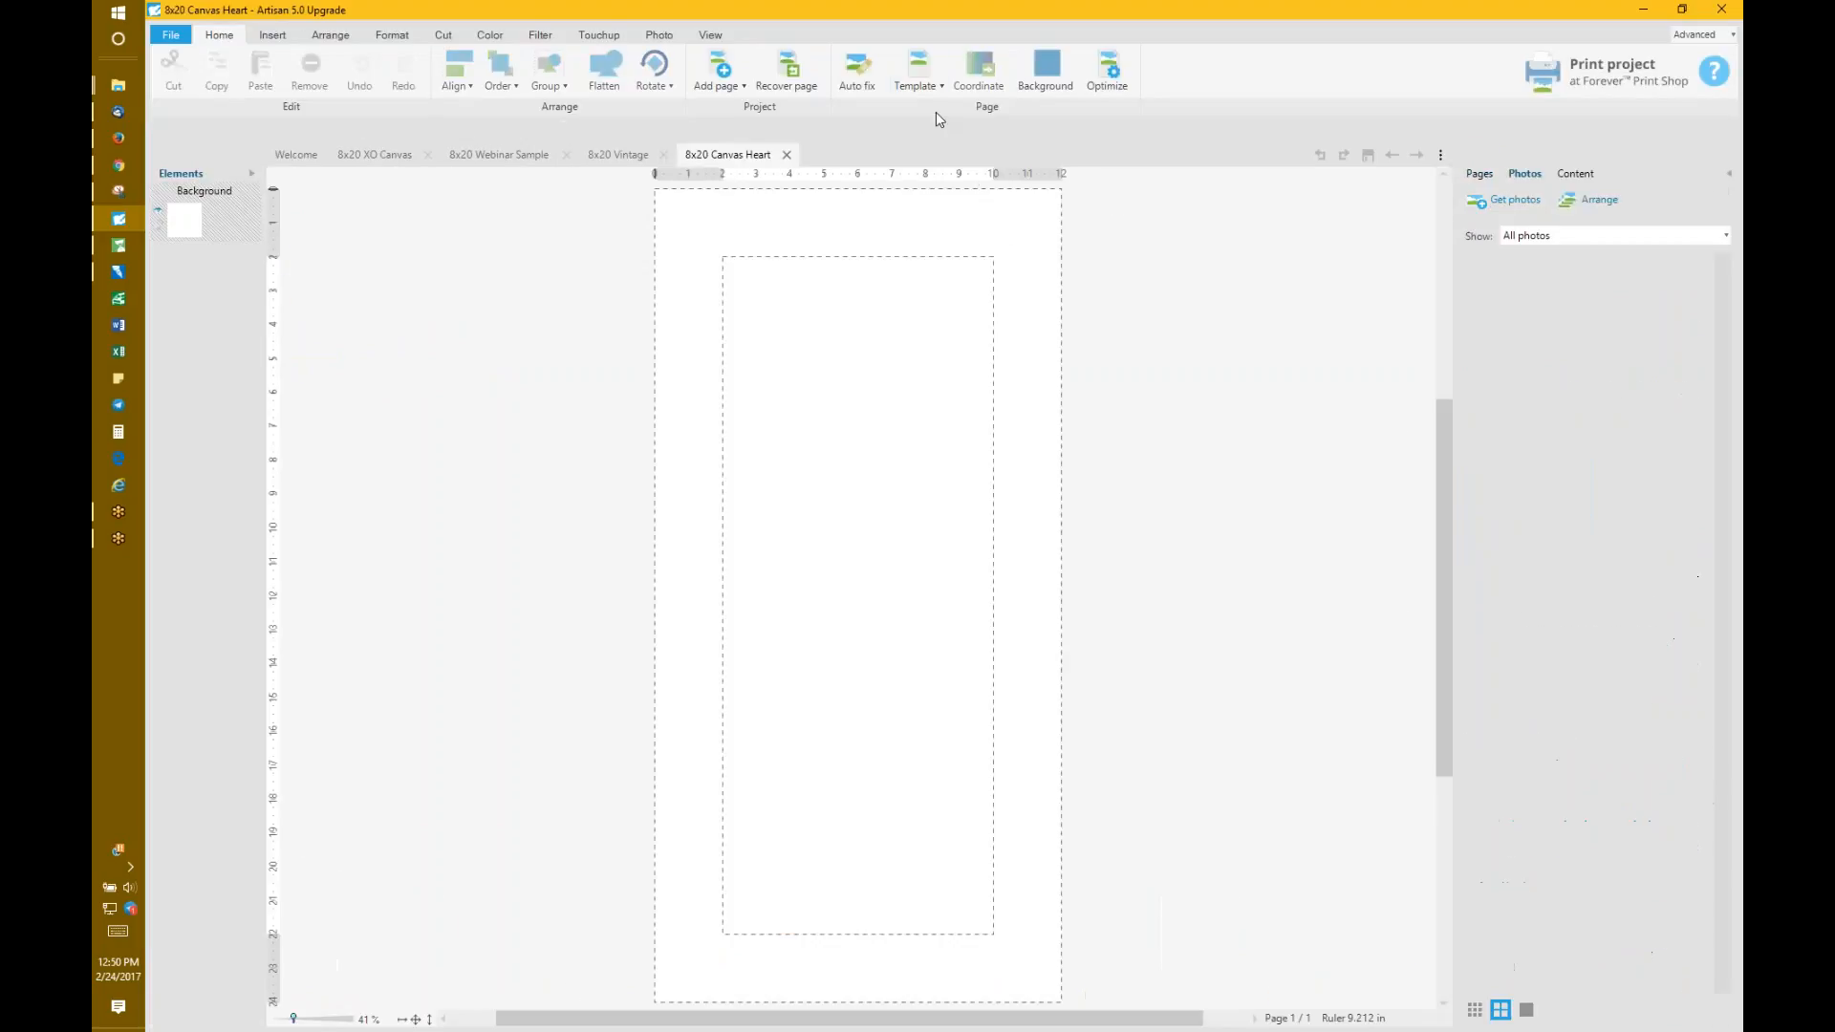
Step: Apply the page file 8x20 3 xoxo.artpage from the Downloads folder as the canvas template
left_click(918, 80)
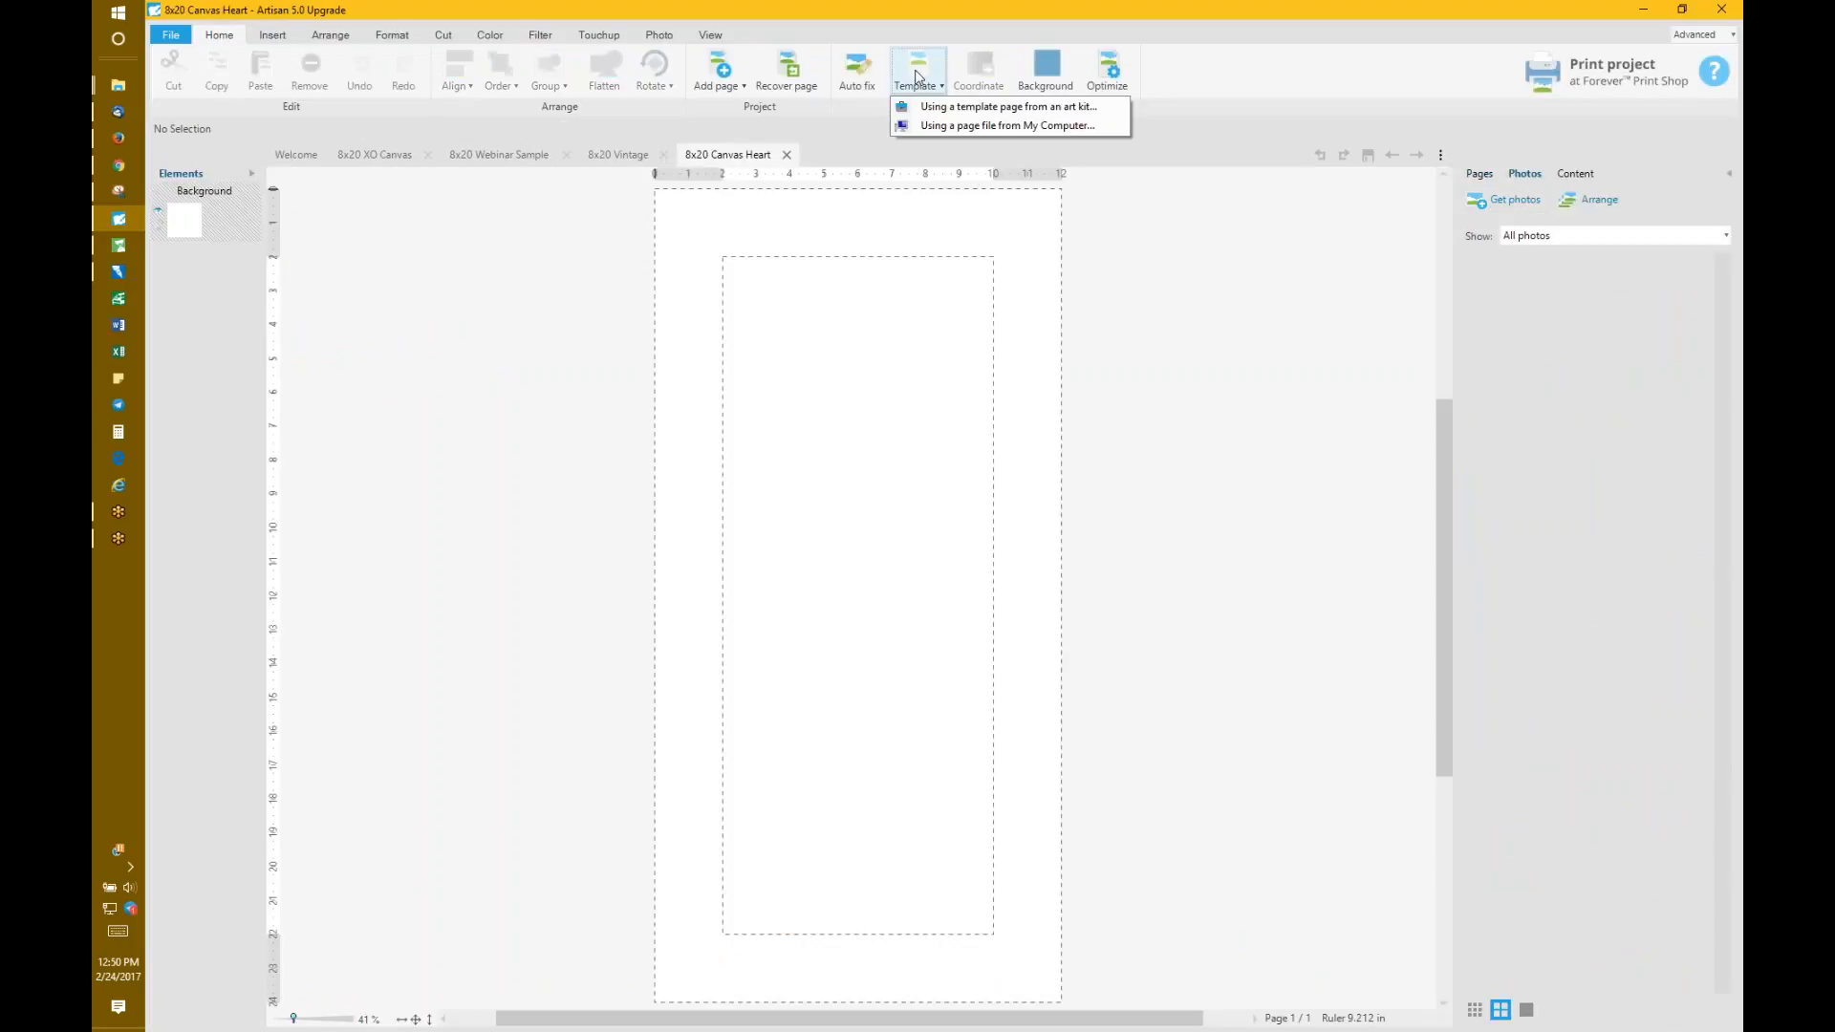
left_click(1019, 127)
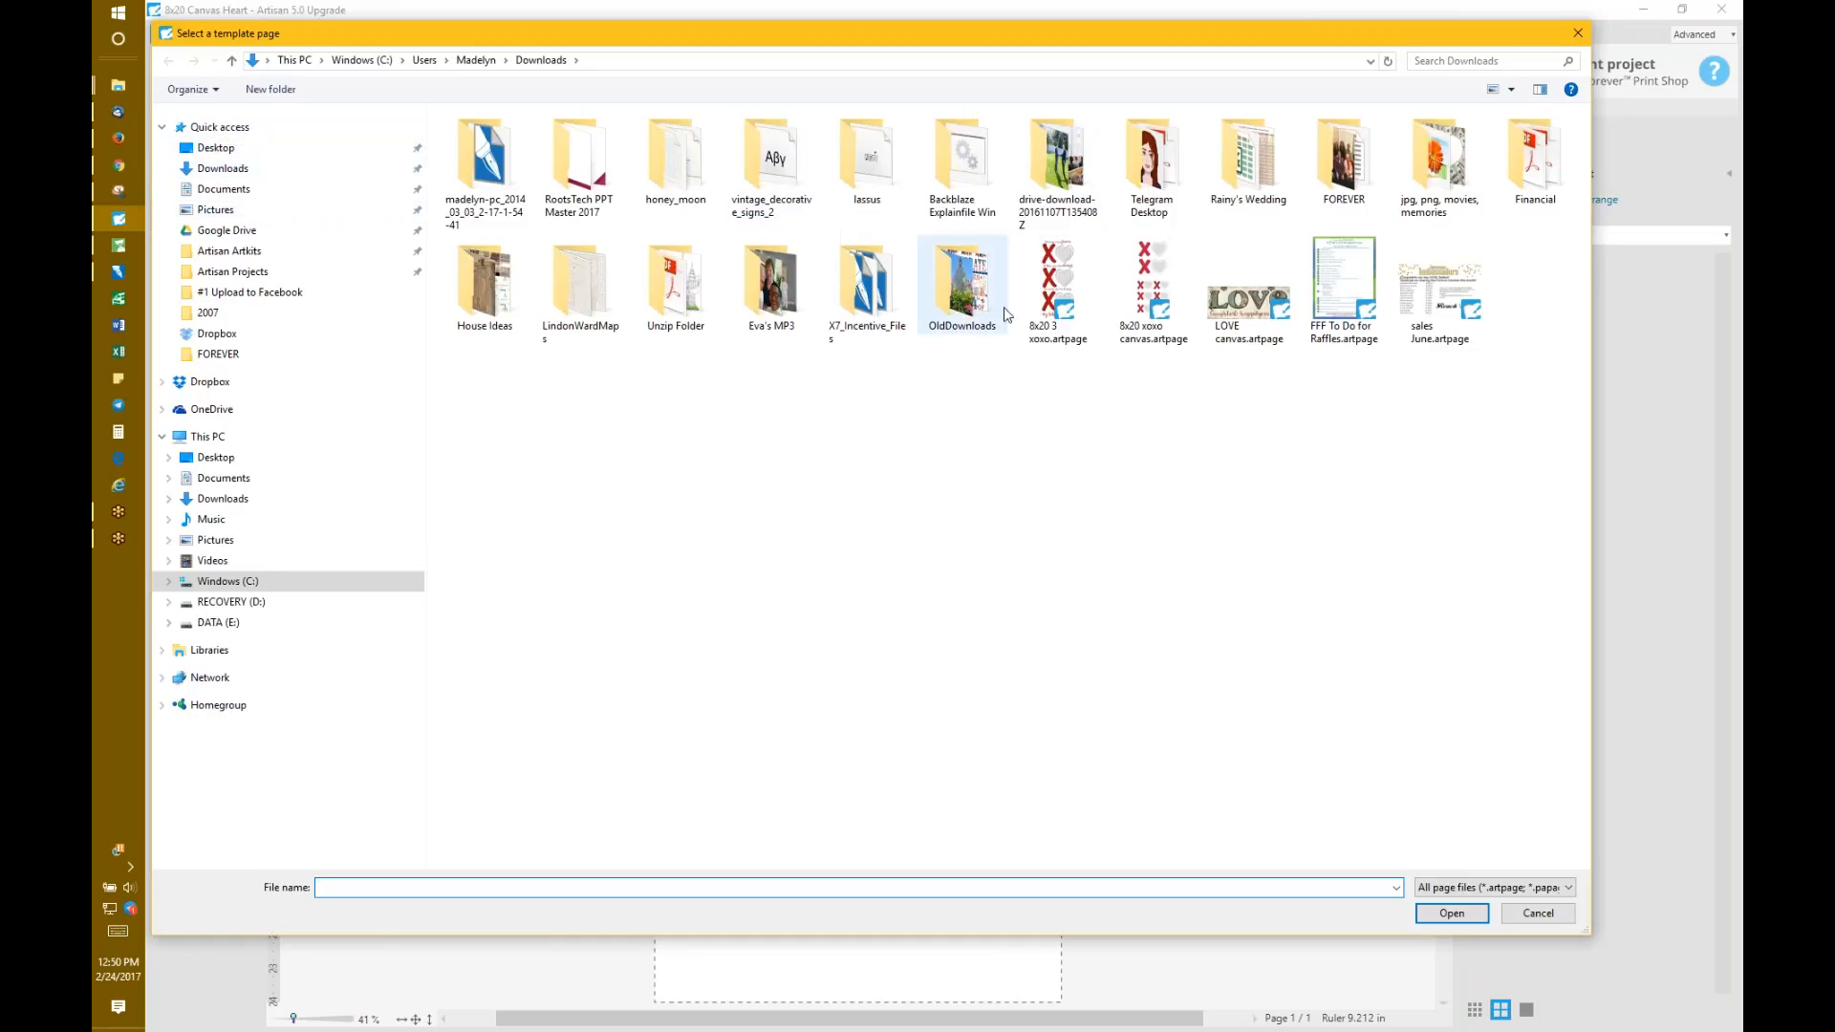
left_click(1050, 278)
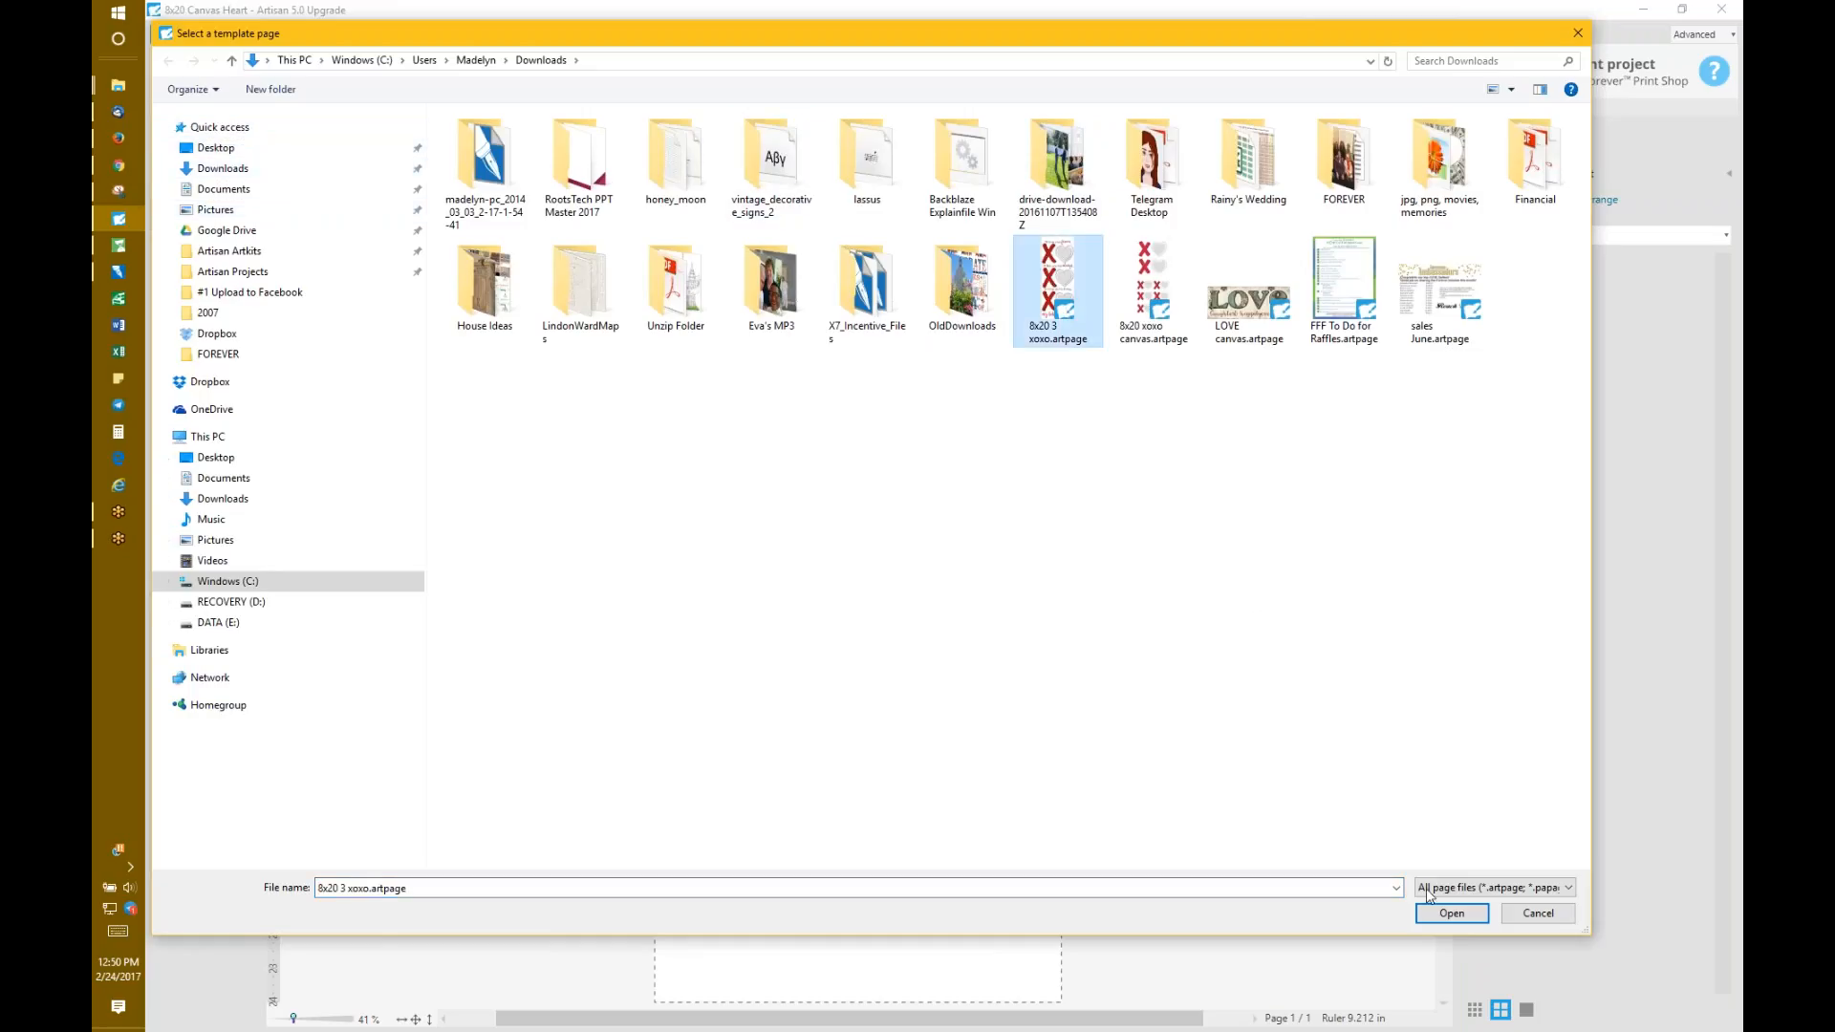
left_click(1452, 913)
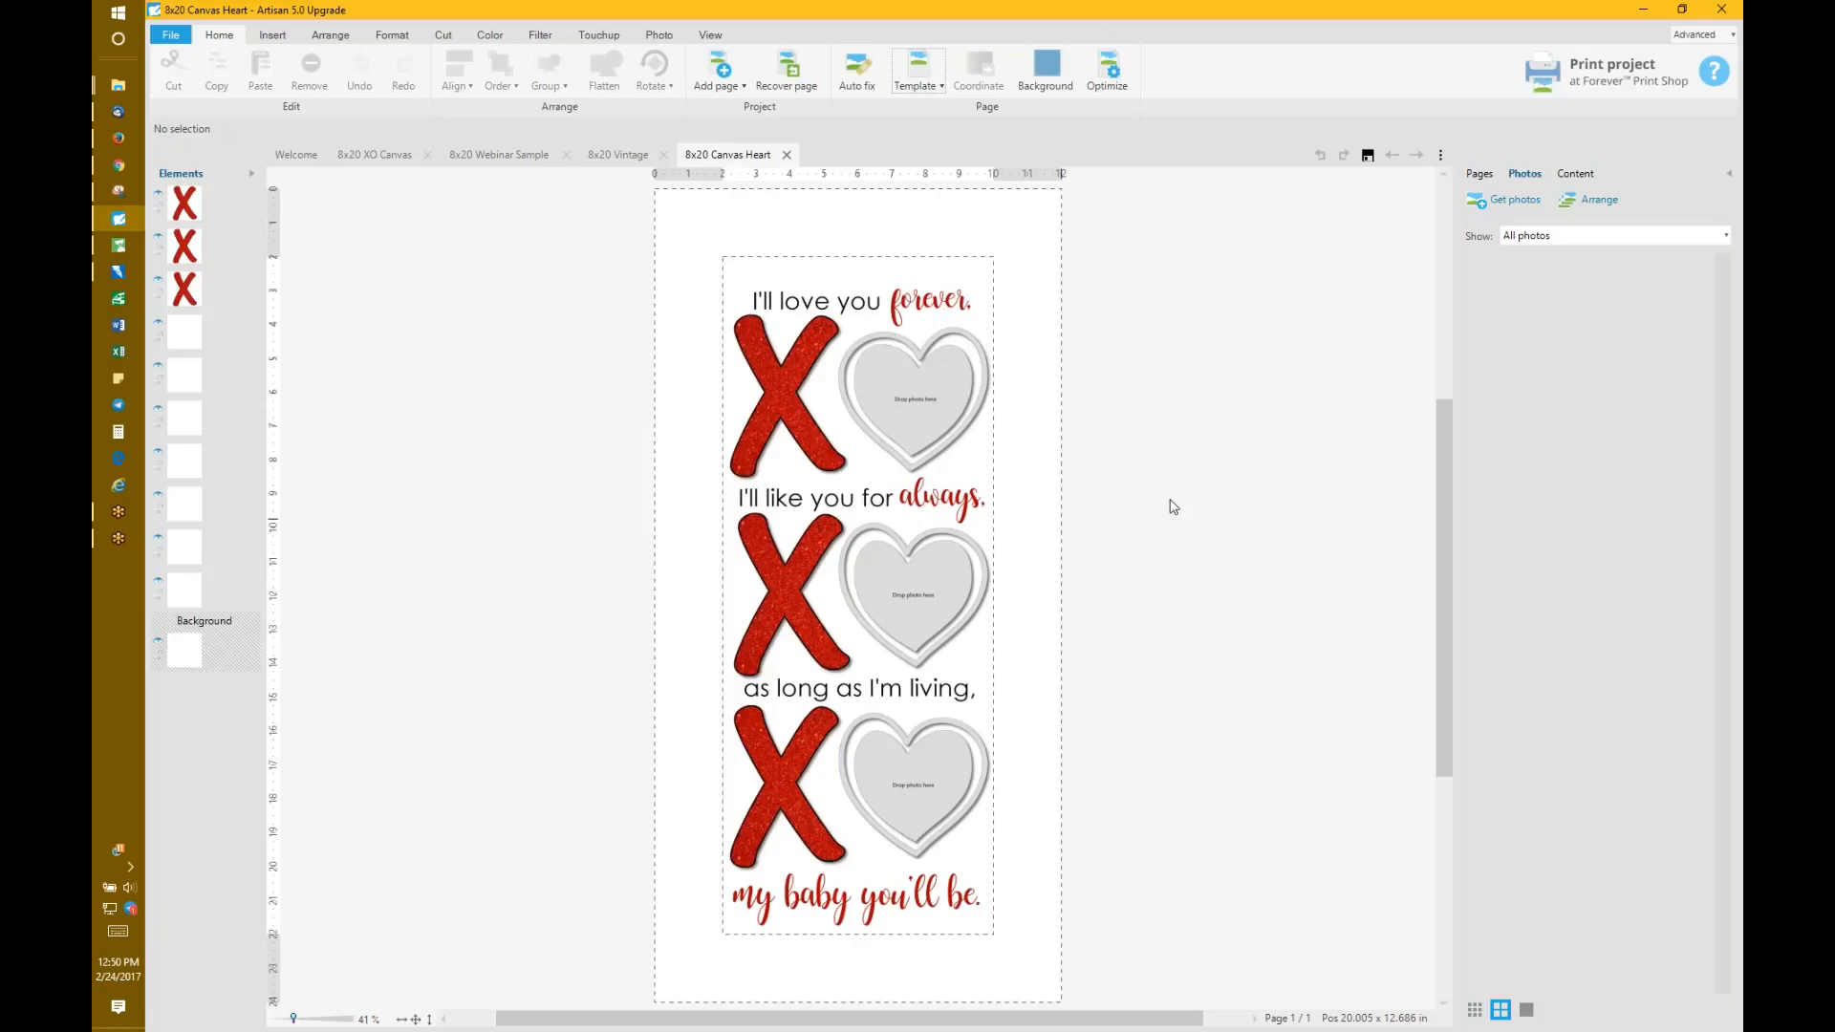
Step: Switch to Forever Historian and share the three work area photos to the open Artisan 5 project 8x20 Canvas Heart
left_click(121, 246)
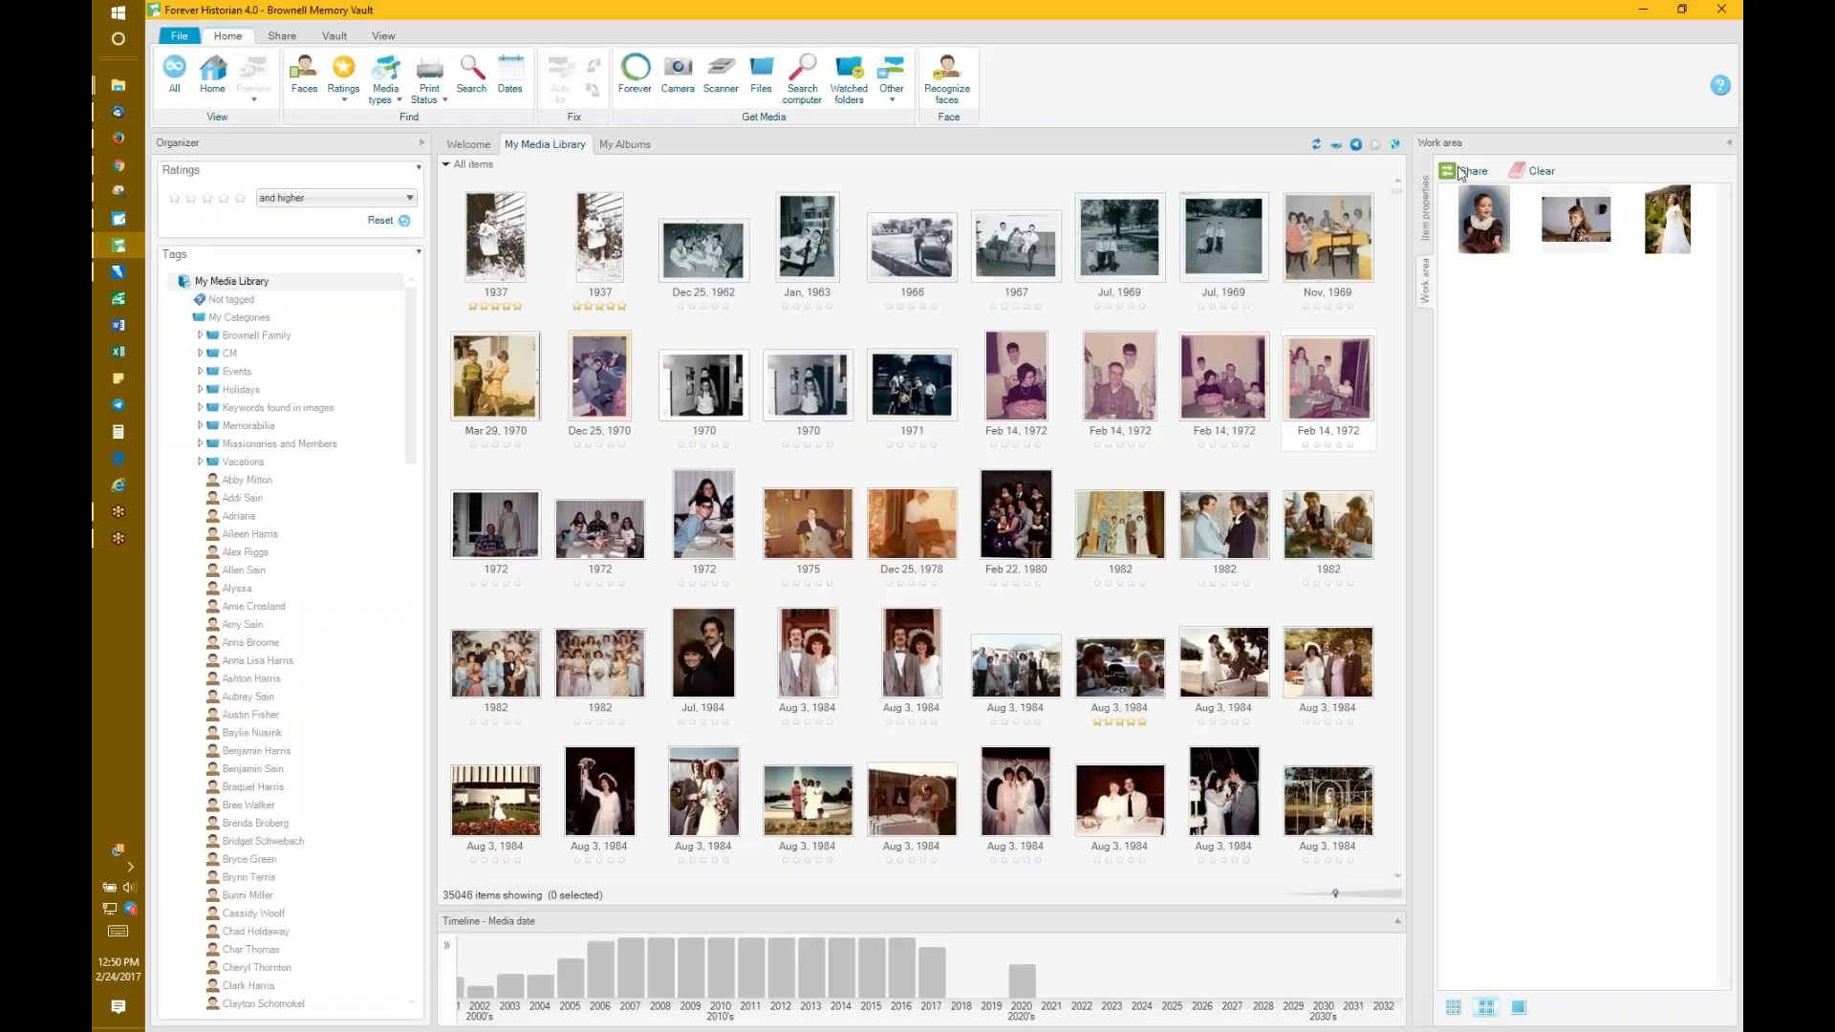
left_click(1453, 173)
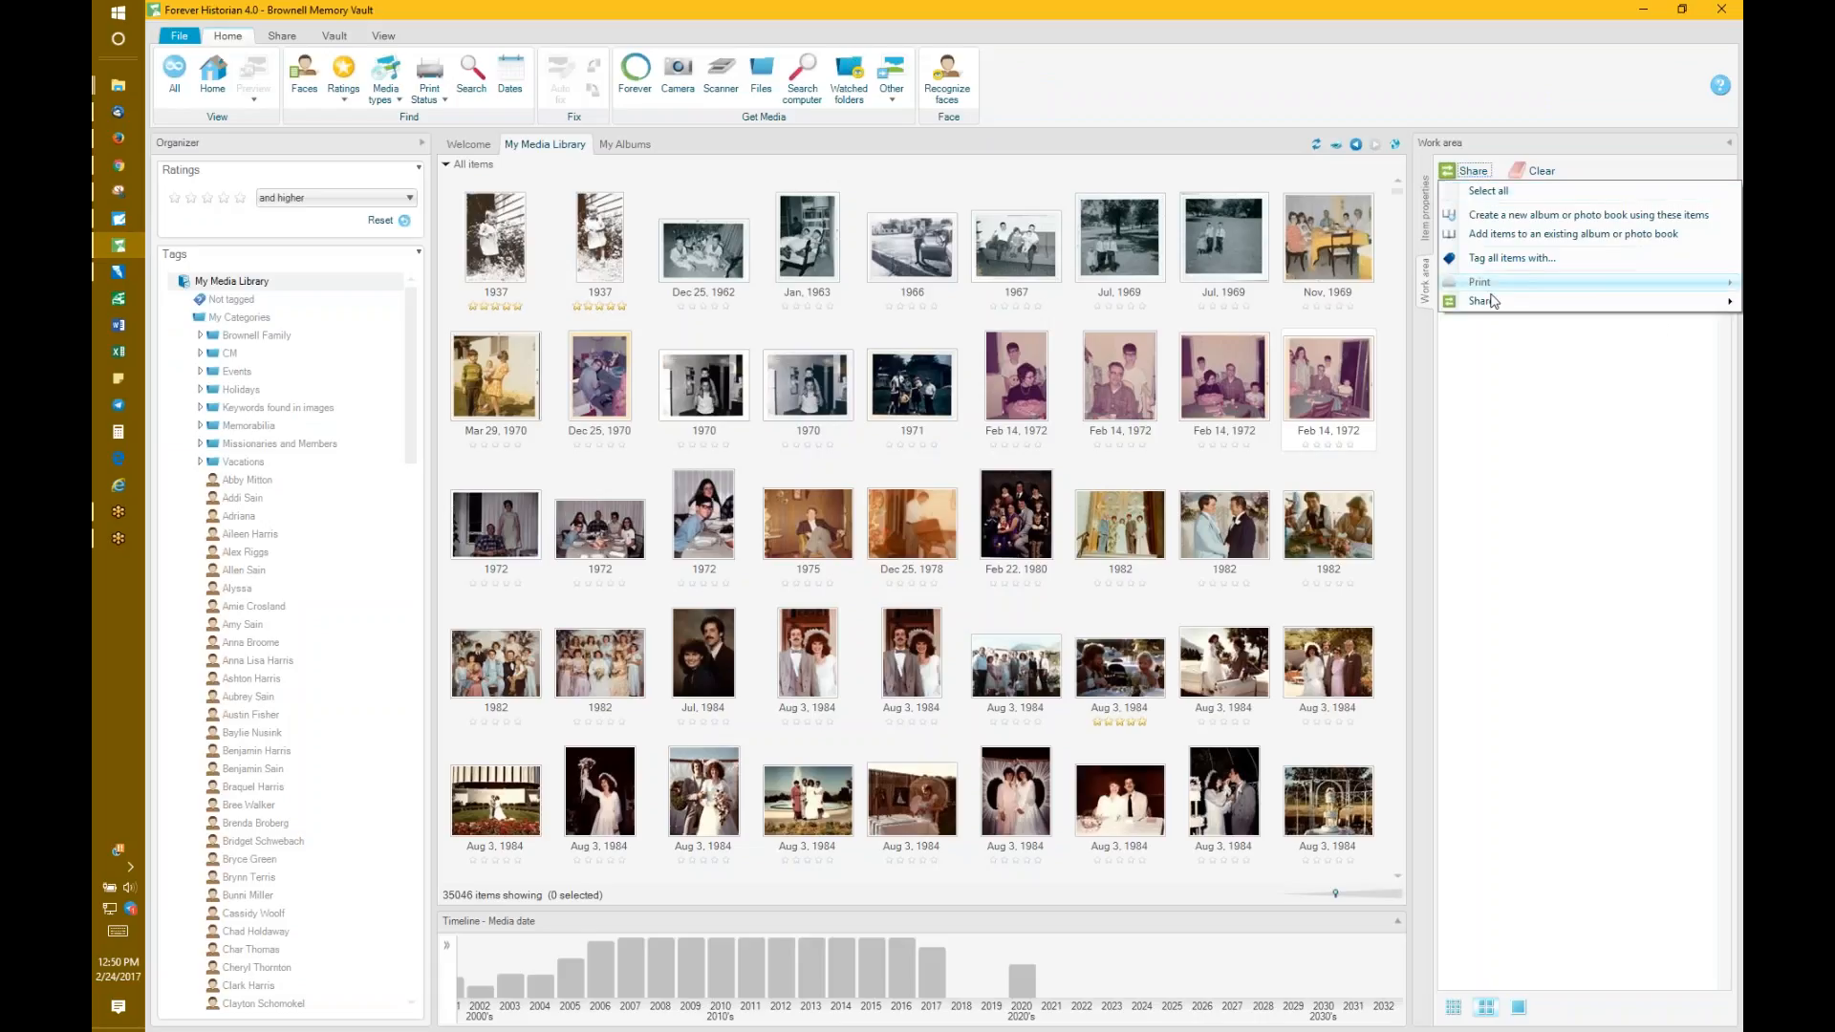
left_click(1557, 351)
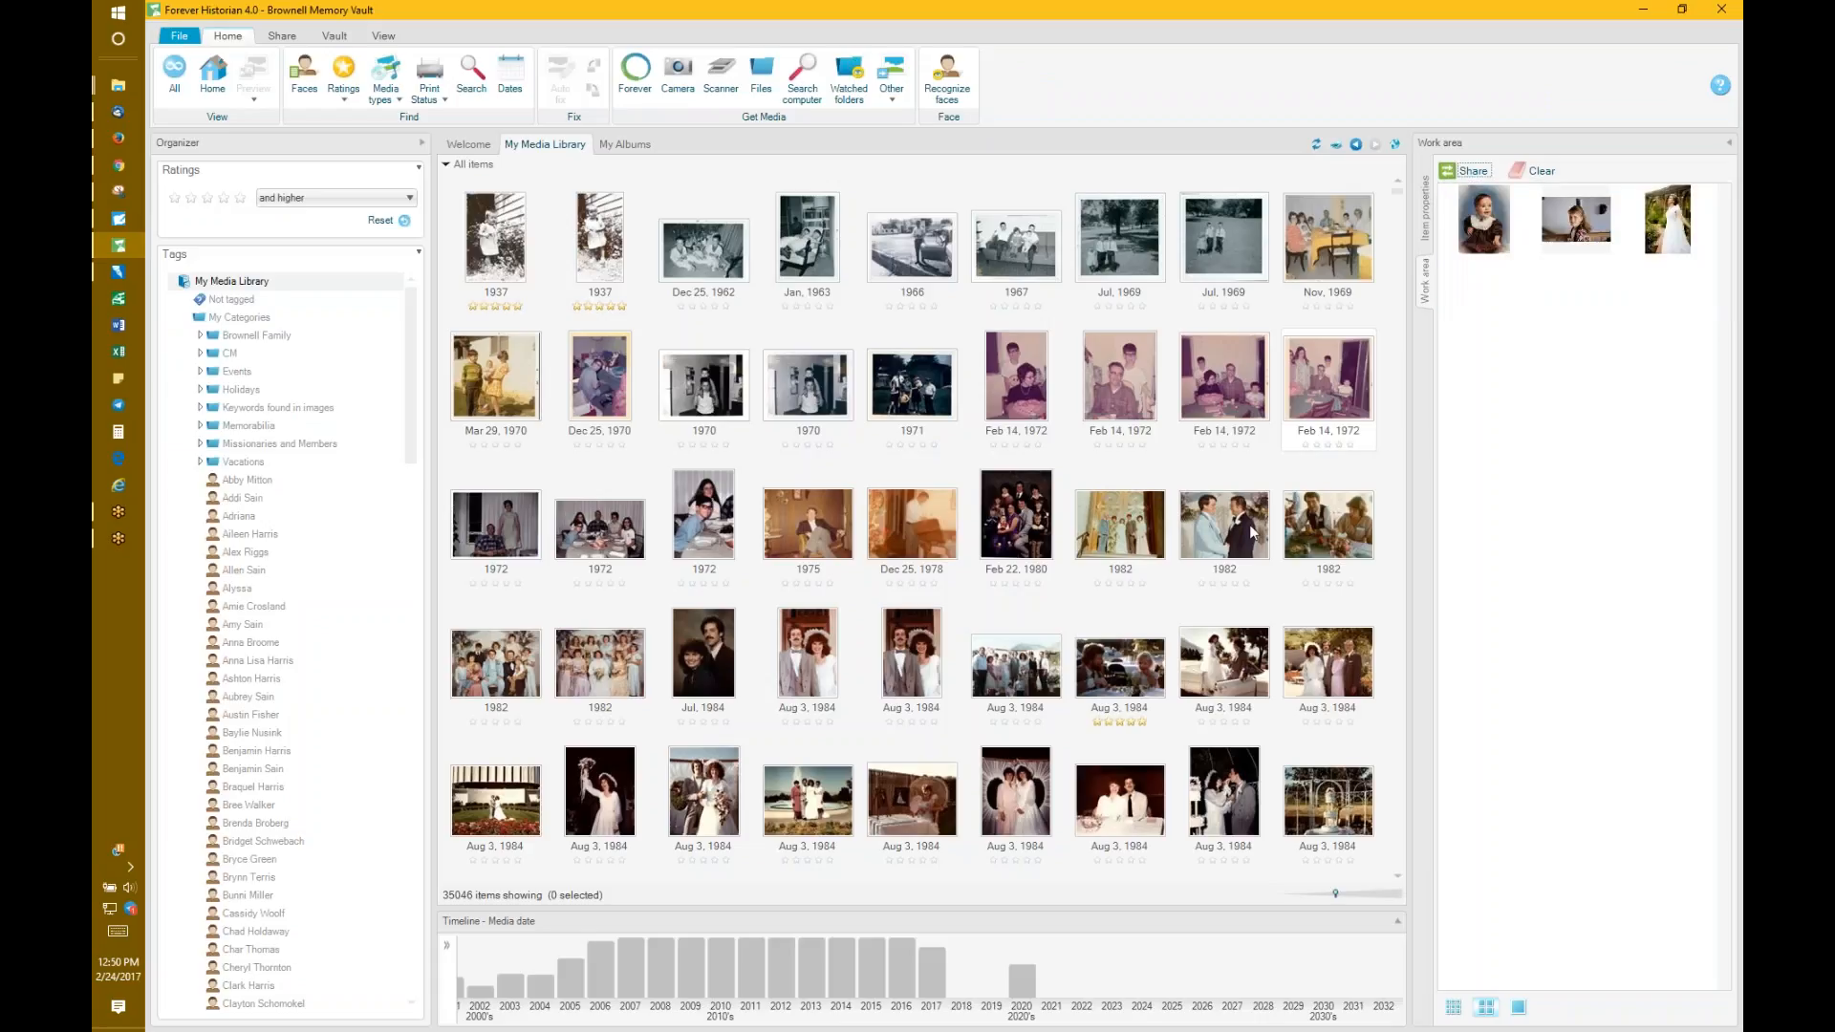
left_click(1081, 598)
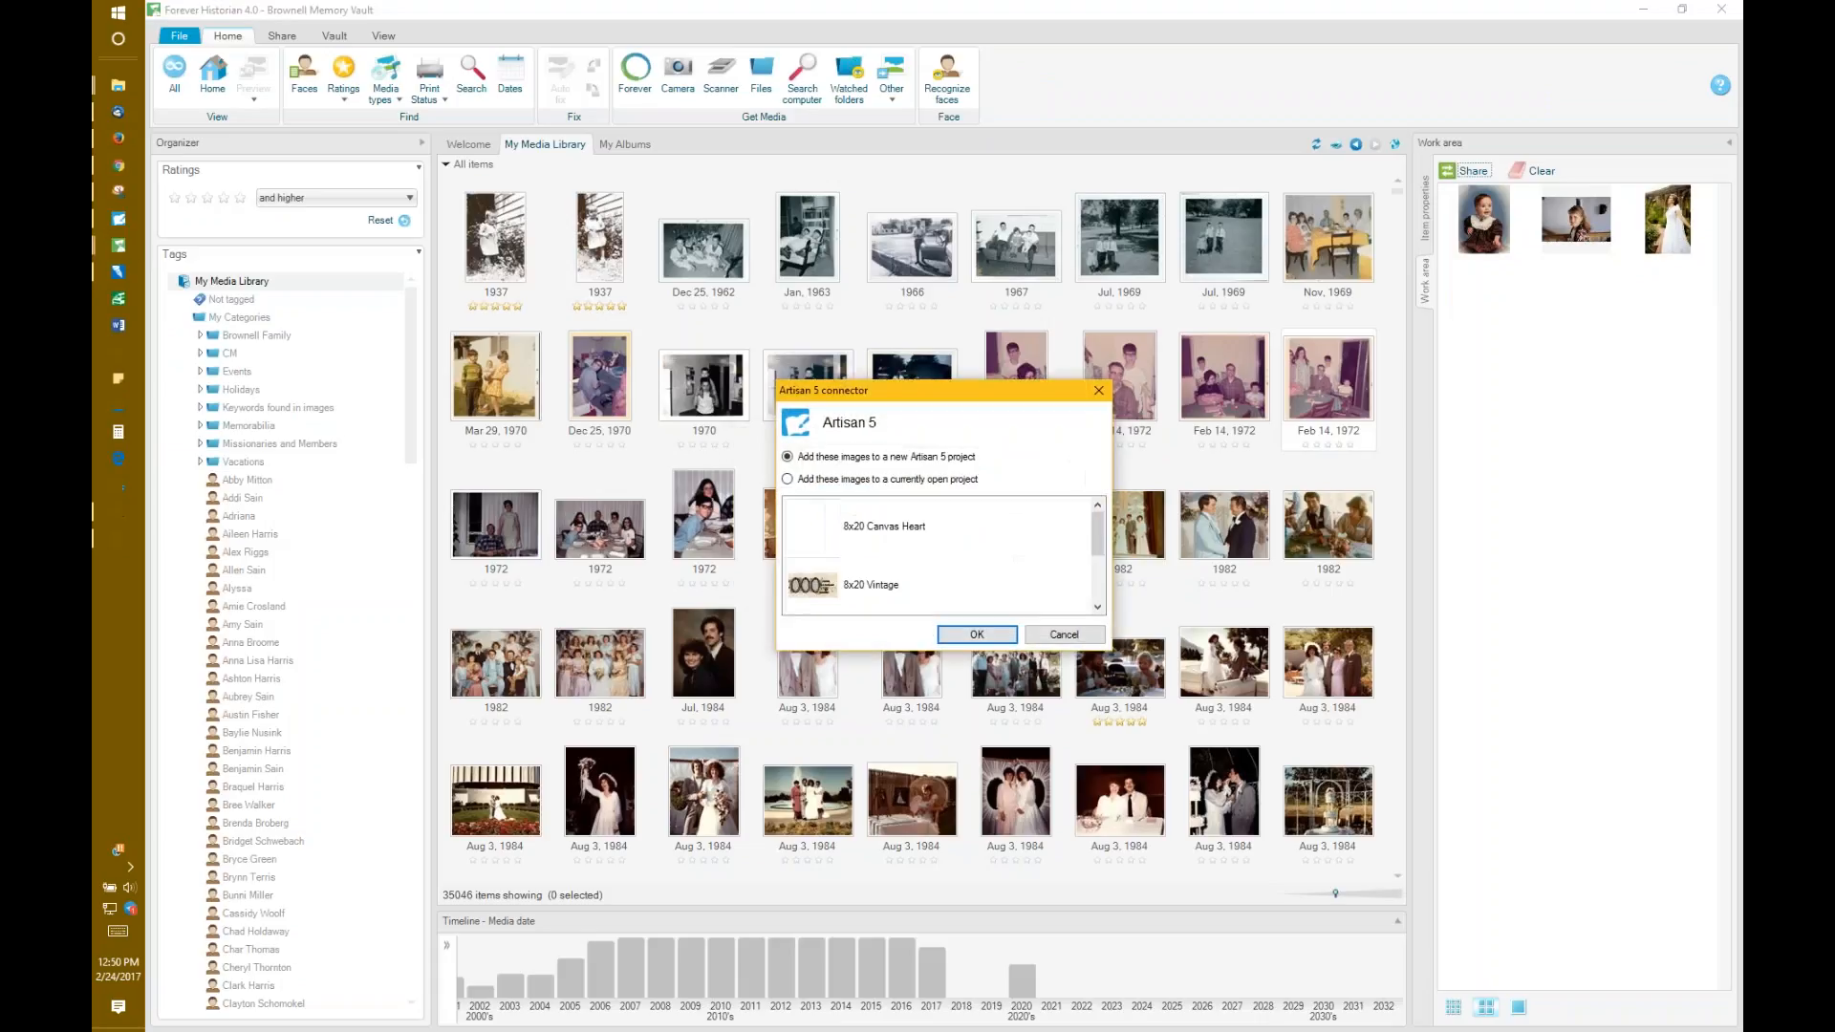
left_click(884, 526)
left_click(976, 634)
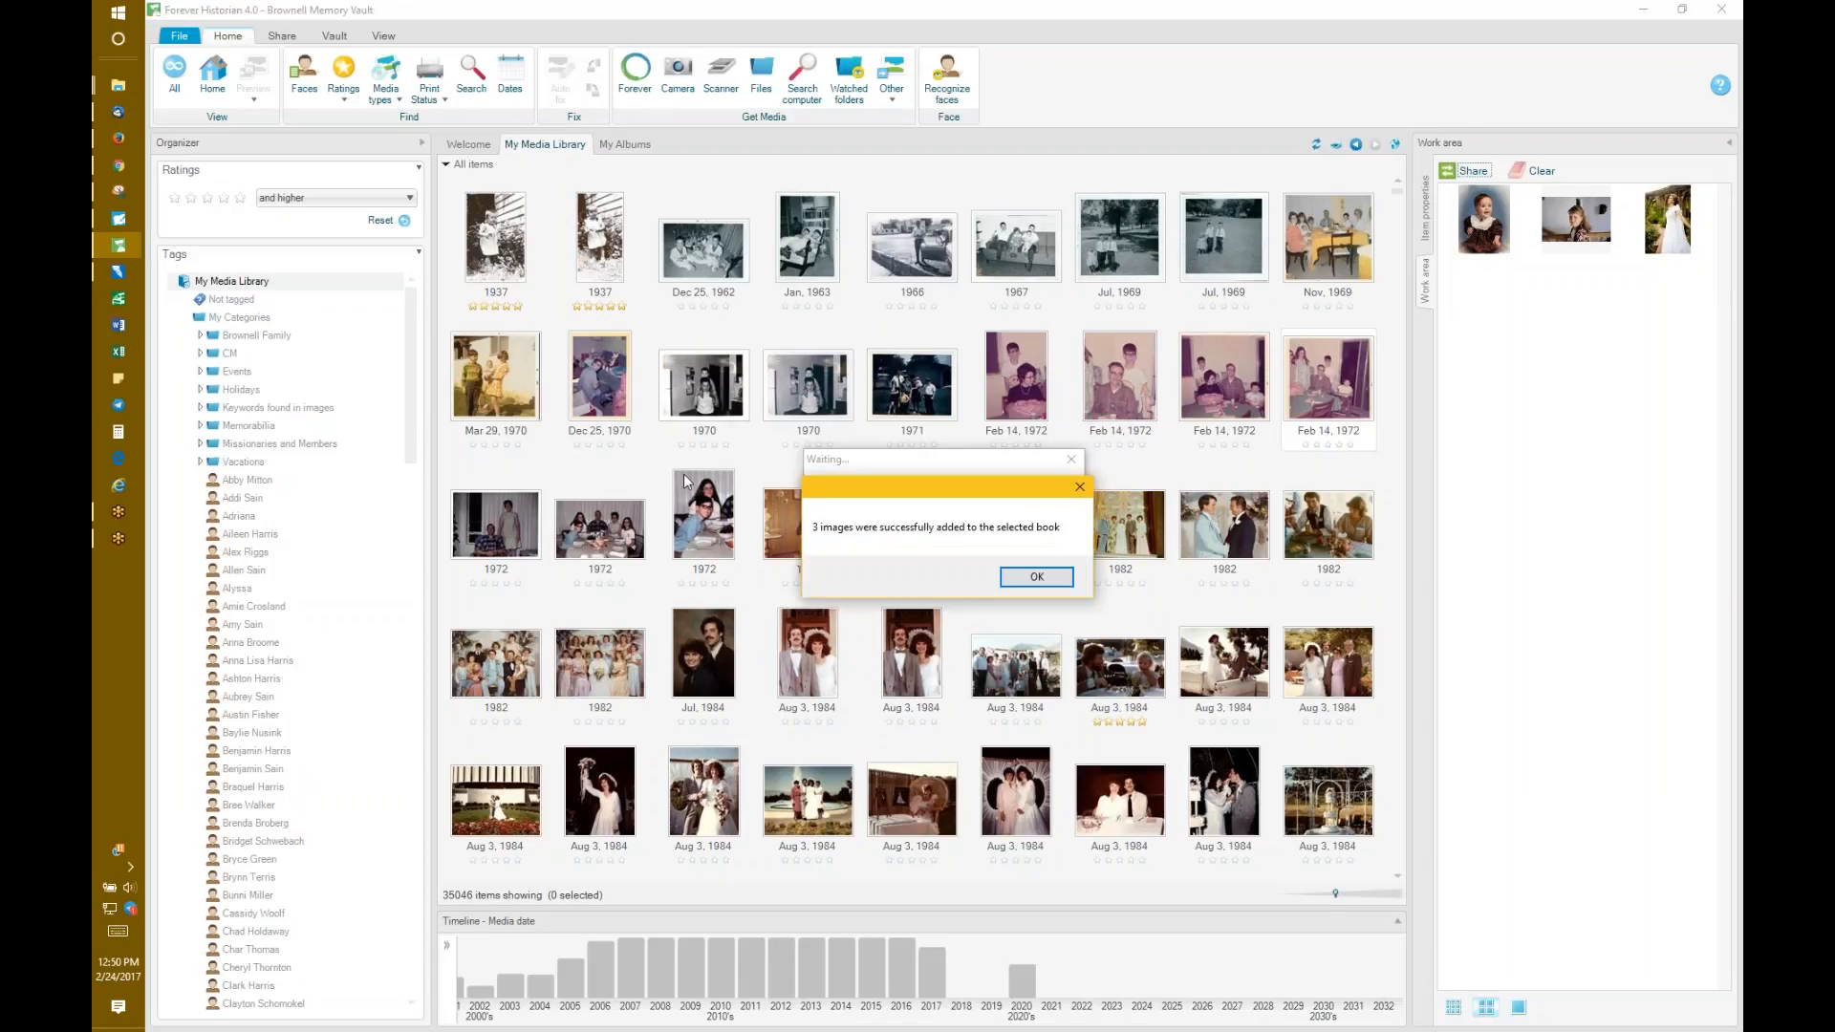
left_click(1036, 577)
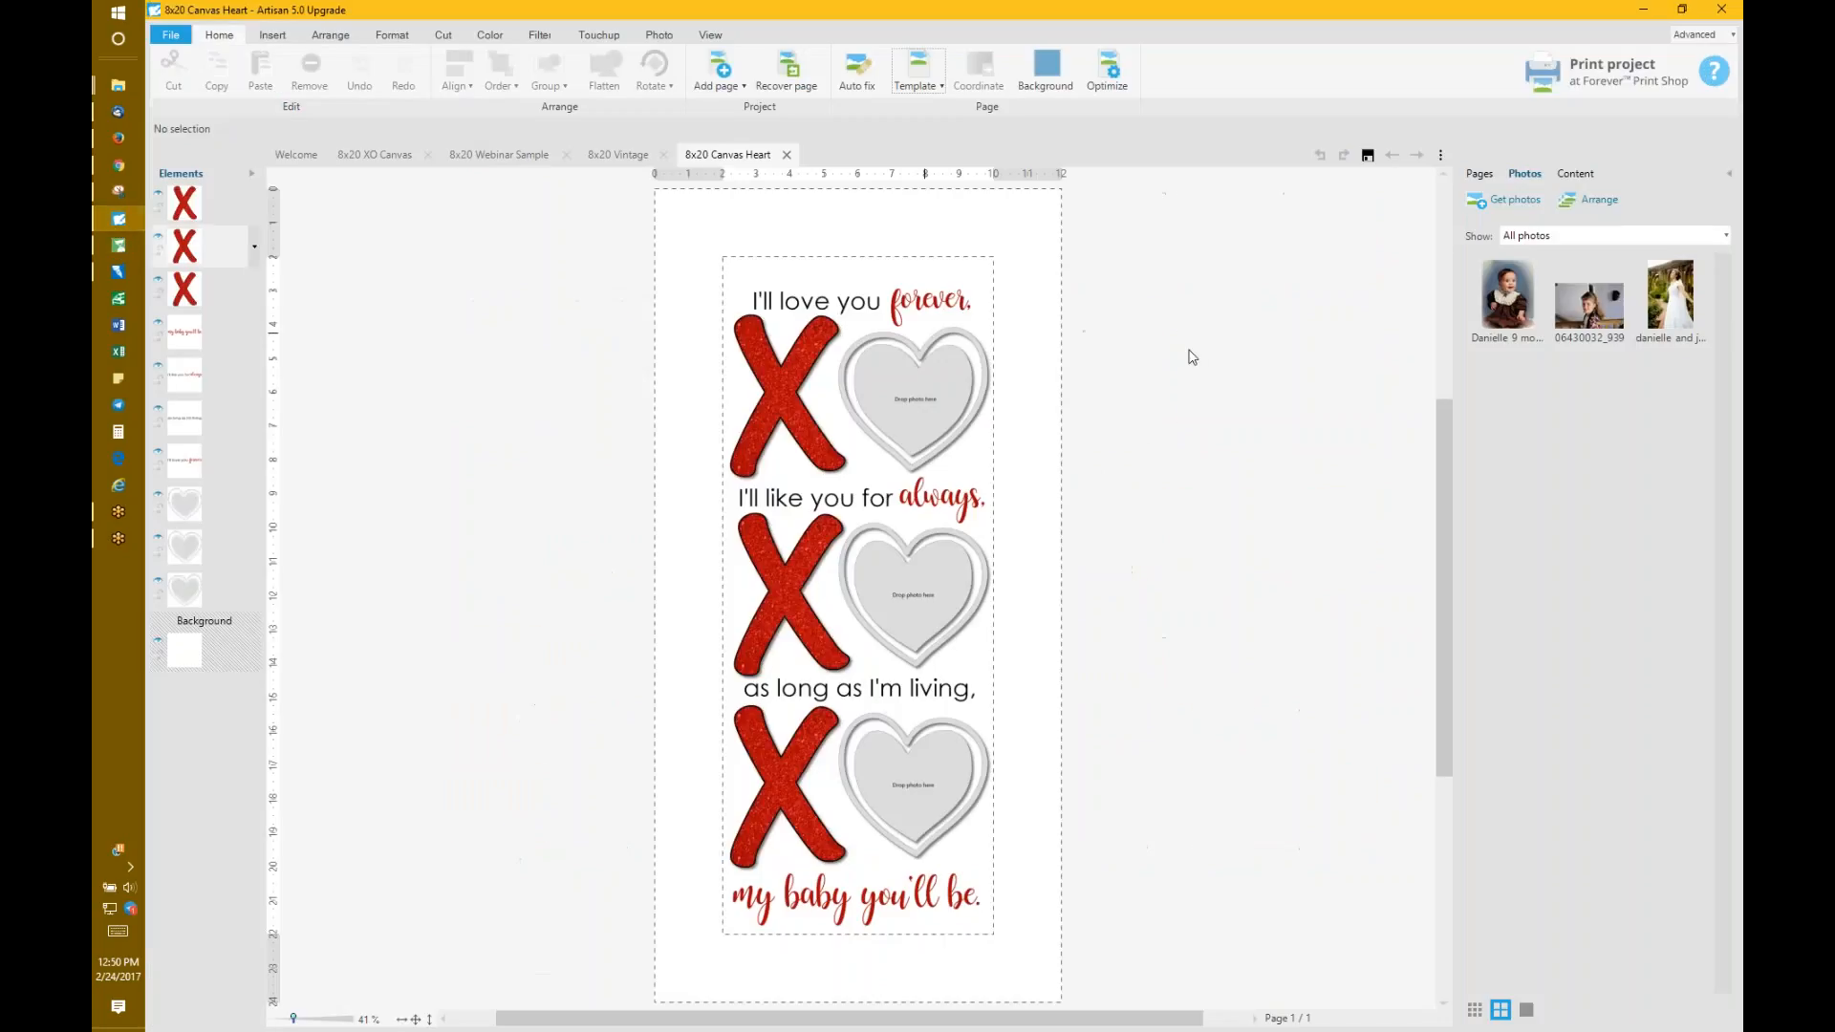
Step: Fill the upper heart frame with the first baby portrait and enlarge the photo within the frame
left_click_drag(966, 371, 912, 380)
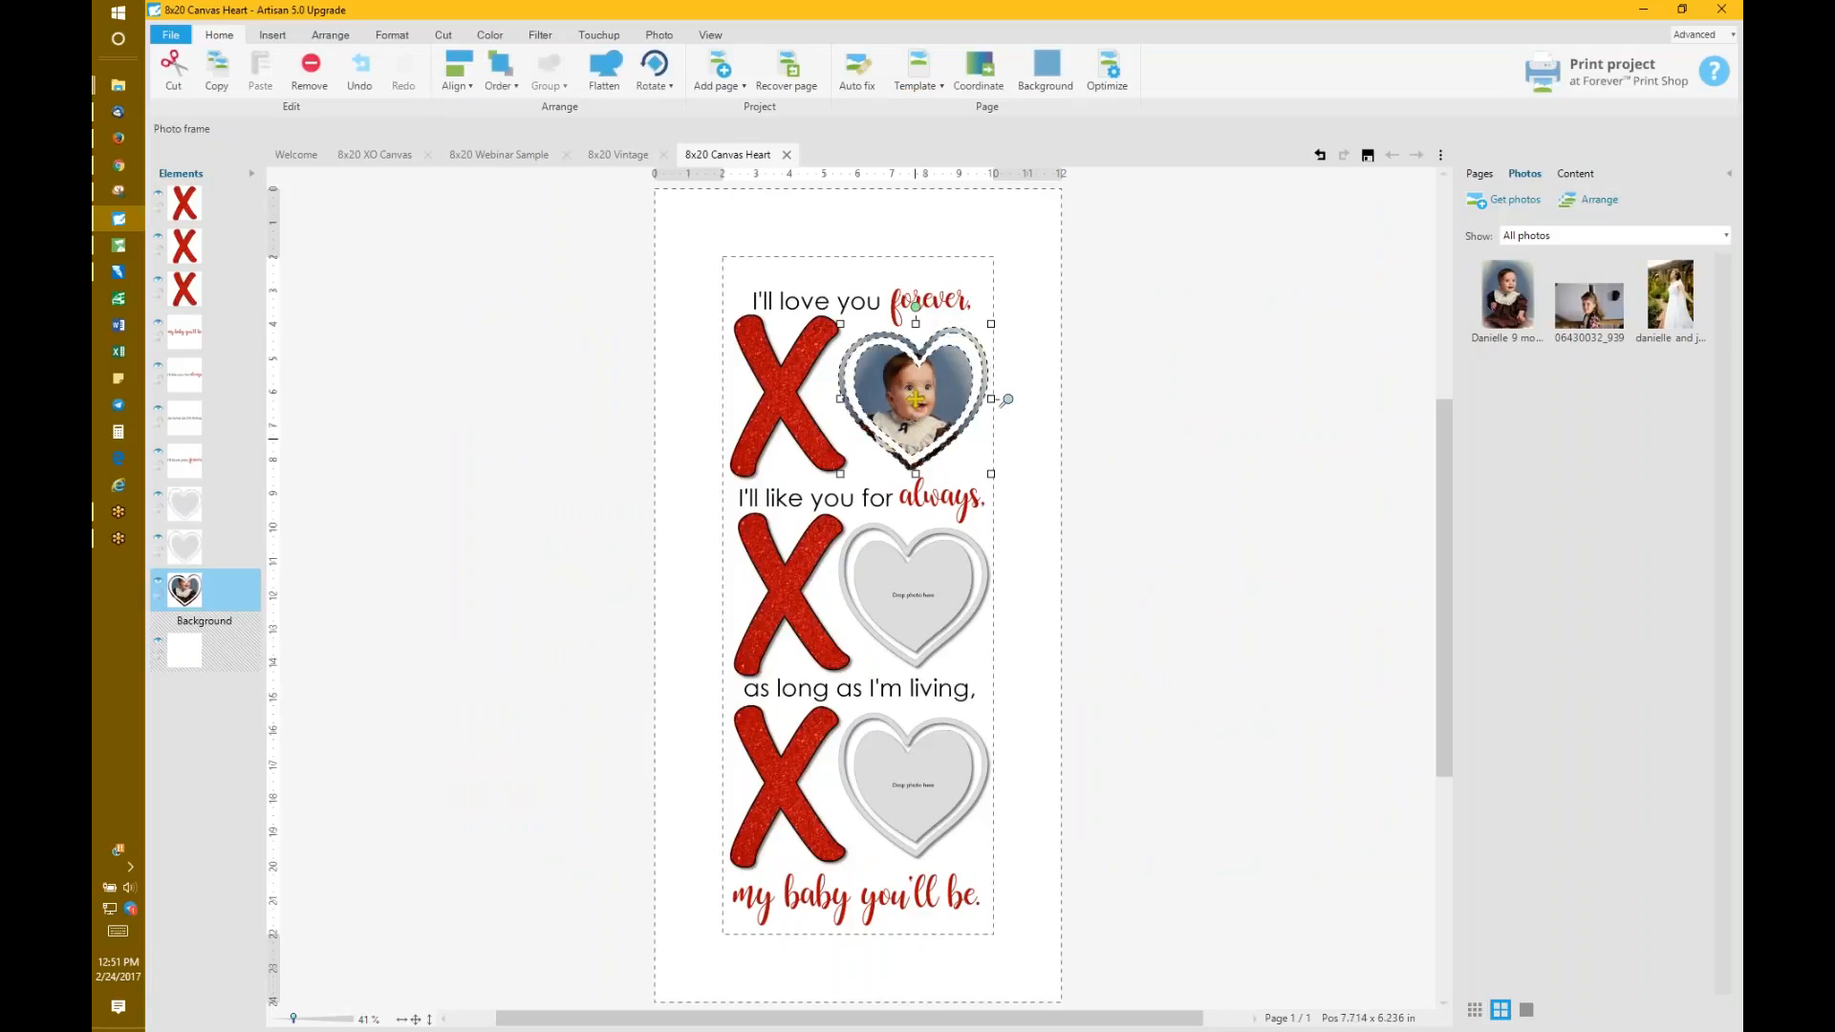
left_click_drag(1006, 402, 923, 413)
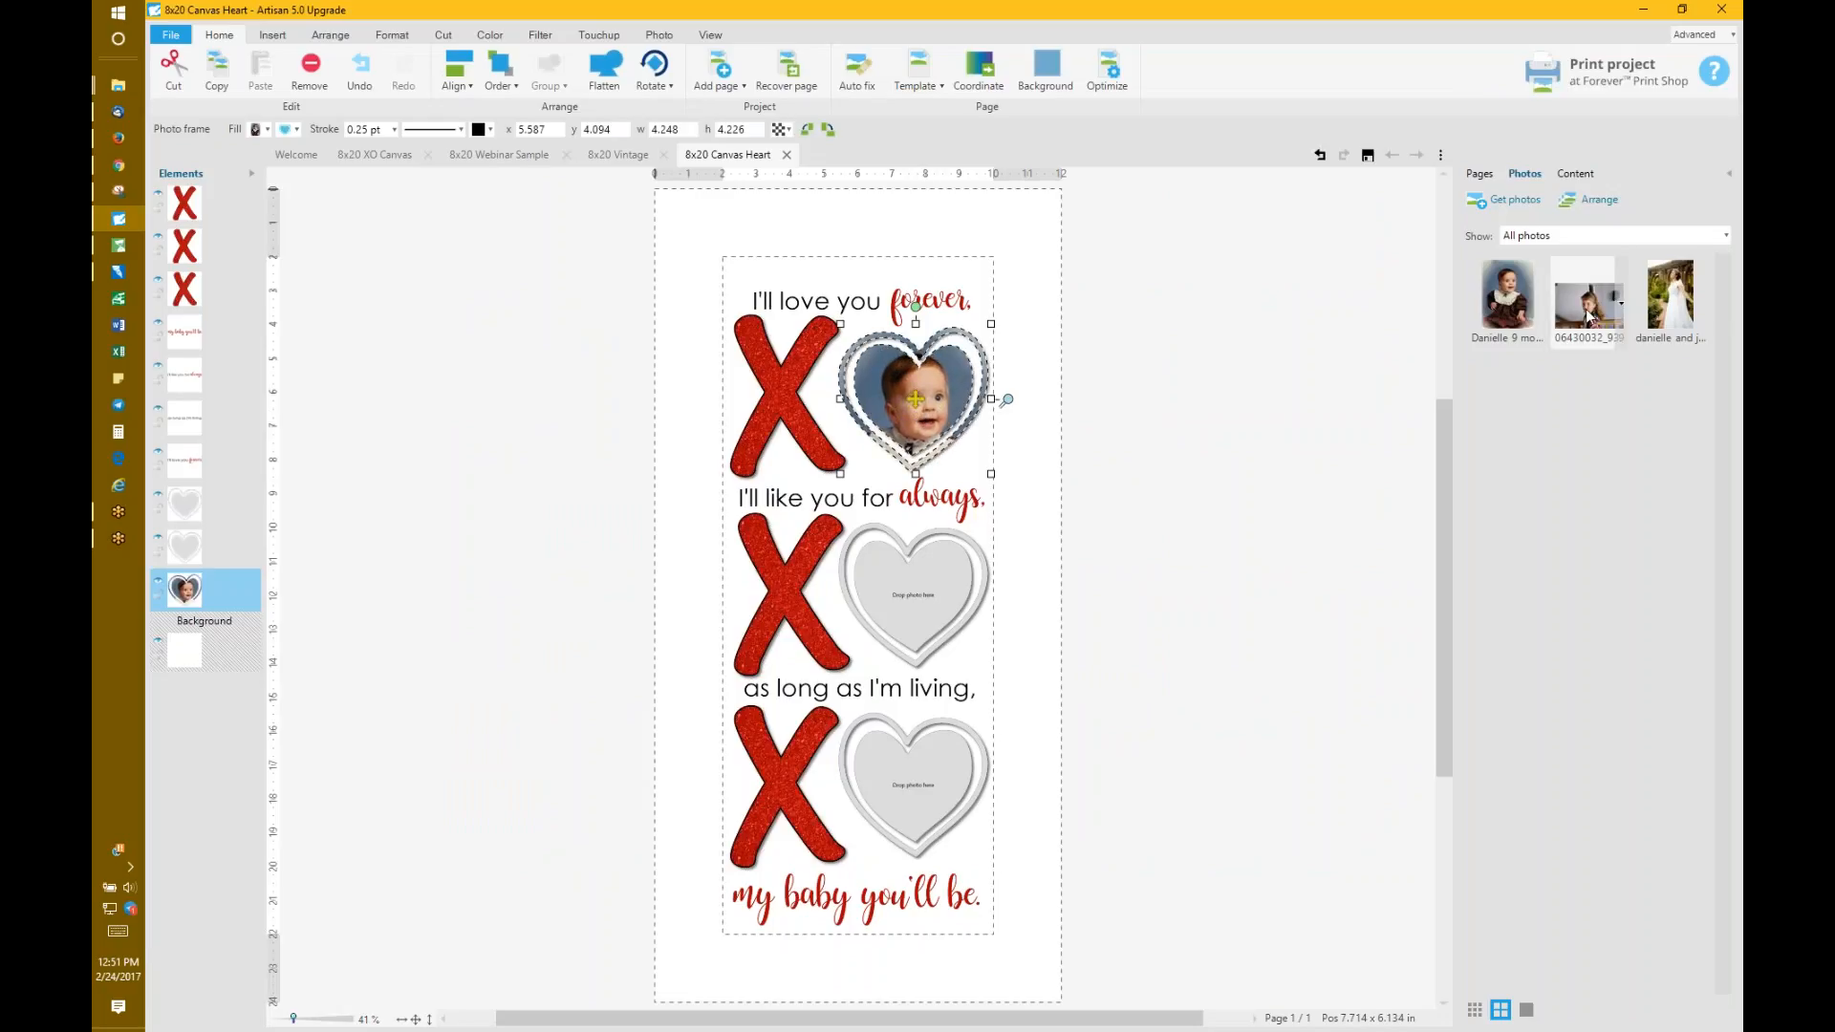
Step: Fill the middle heart frame with the young girl's portrait and the lower heart frame with the bride's photo
left_click_drag(1588, 304, 926, 580)
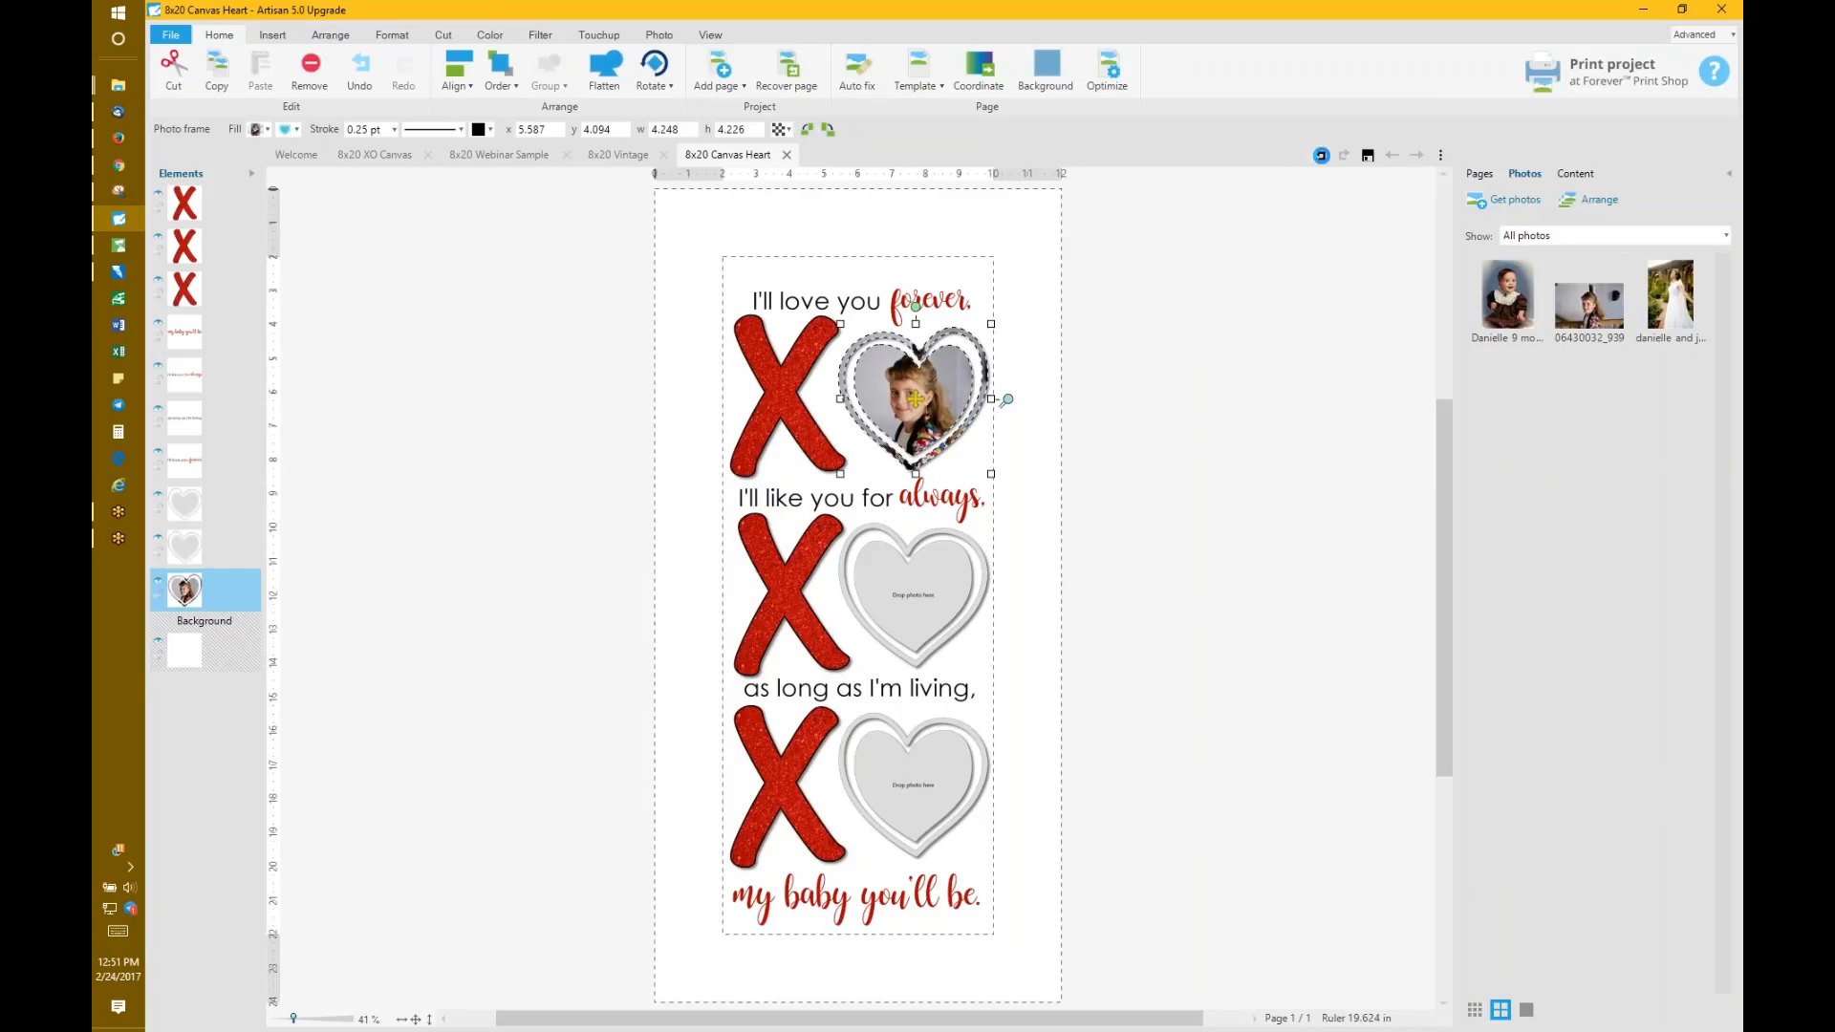
left_click(1320, 155)
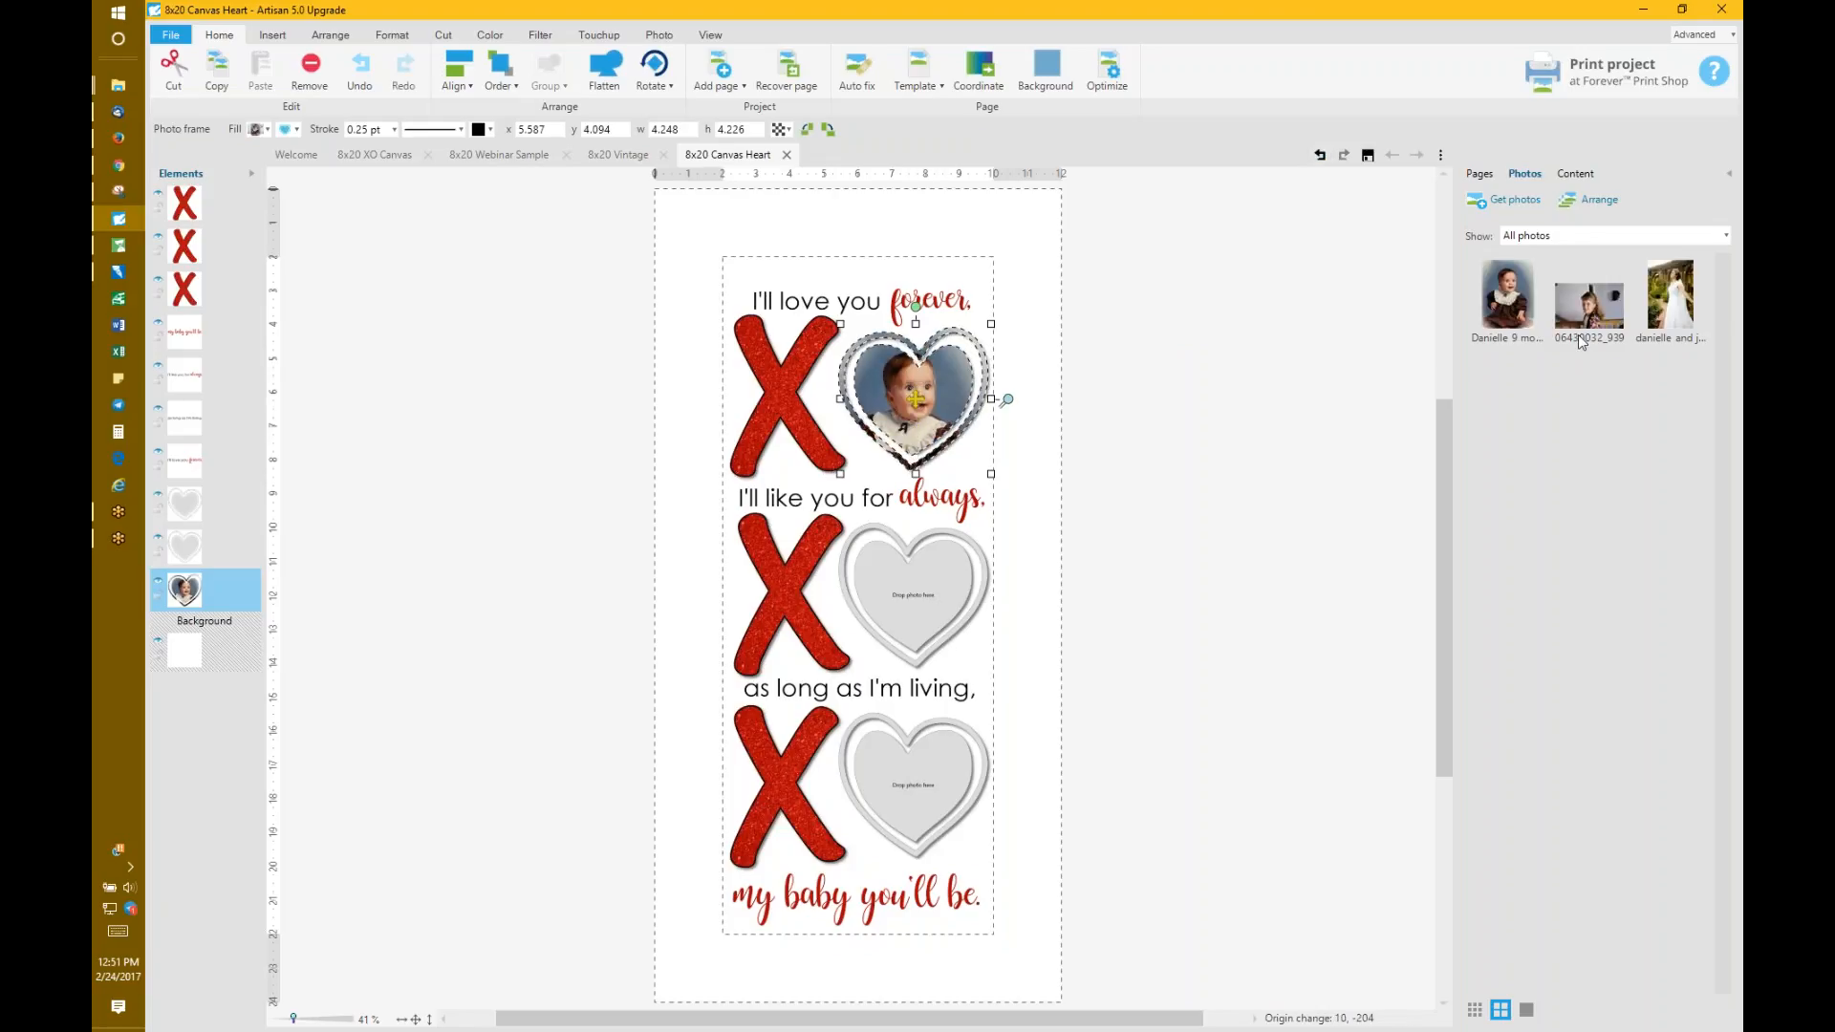
left_click_drag(1579, 335, 886, 606)
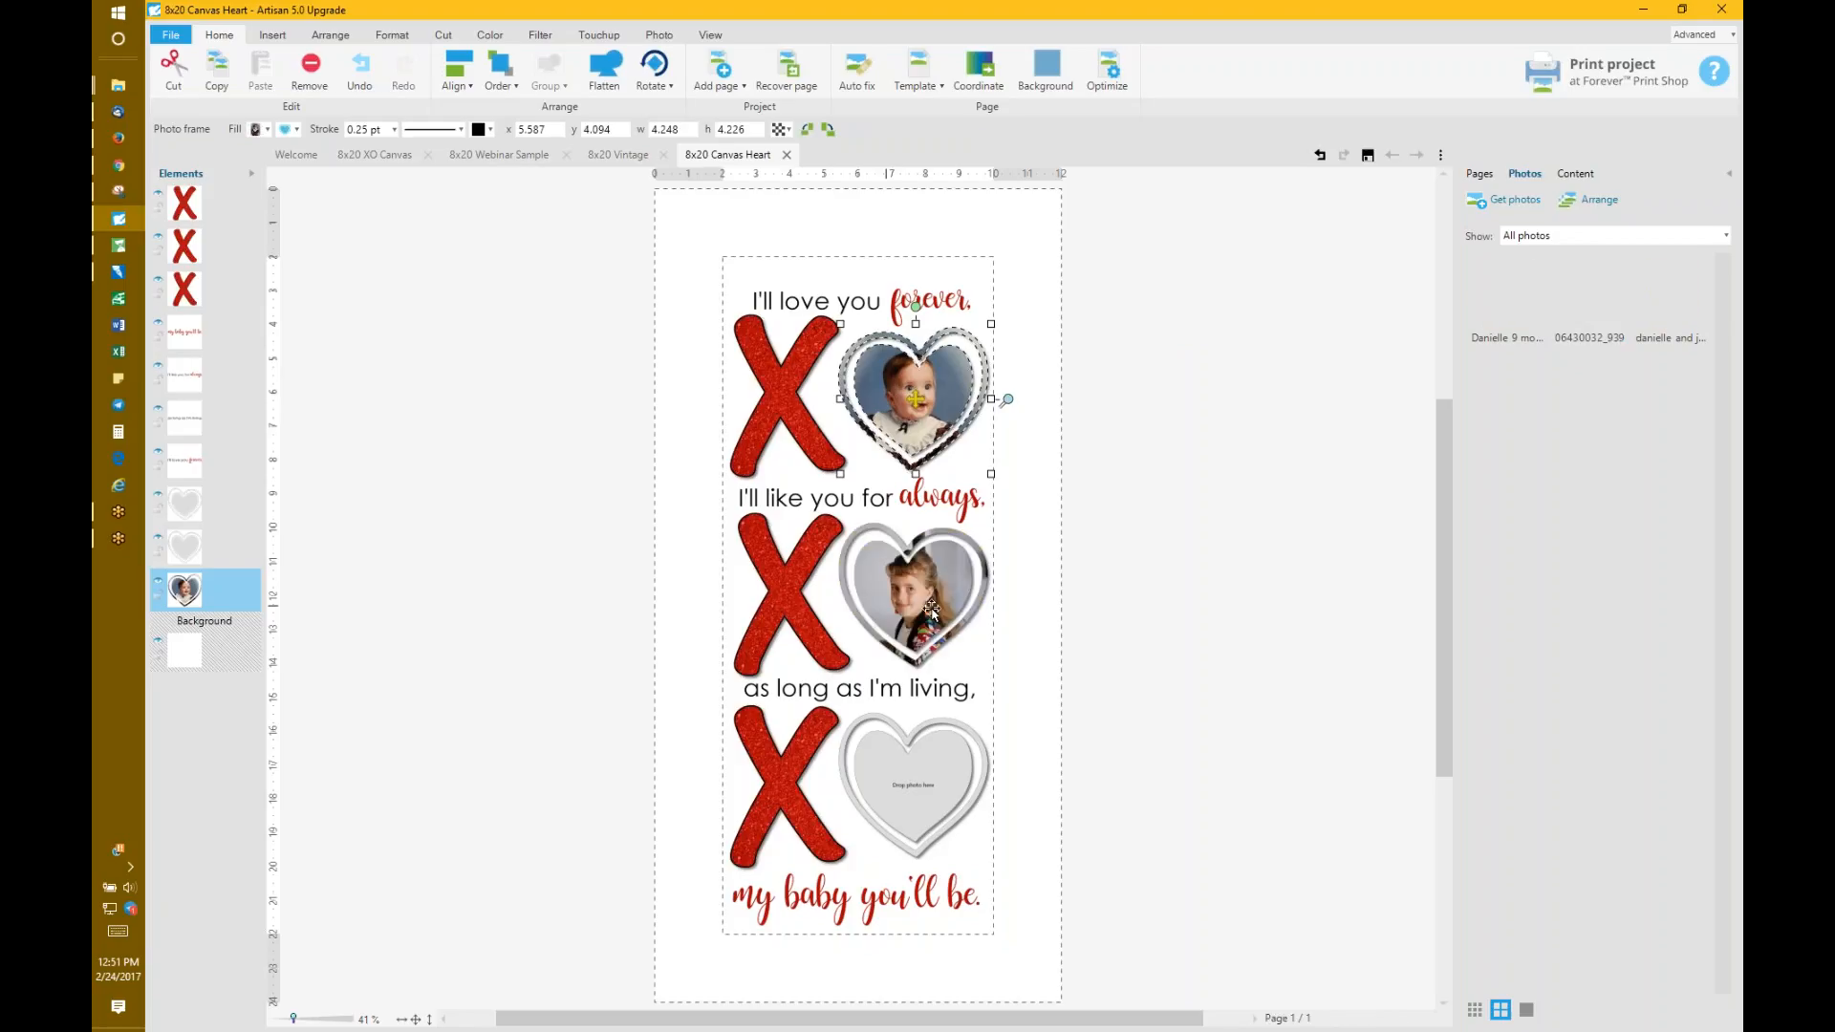
left_click_drag(1668, 304, 899, 812)
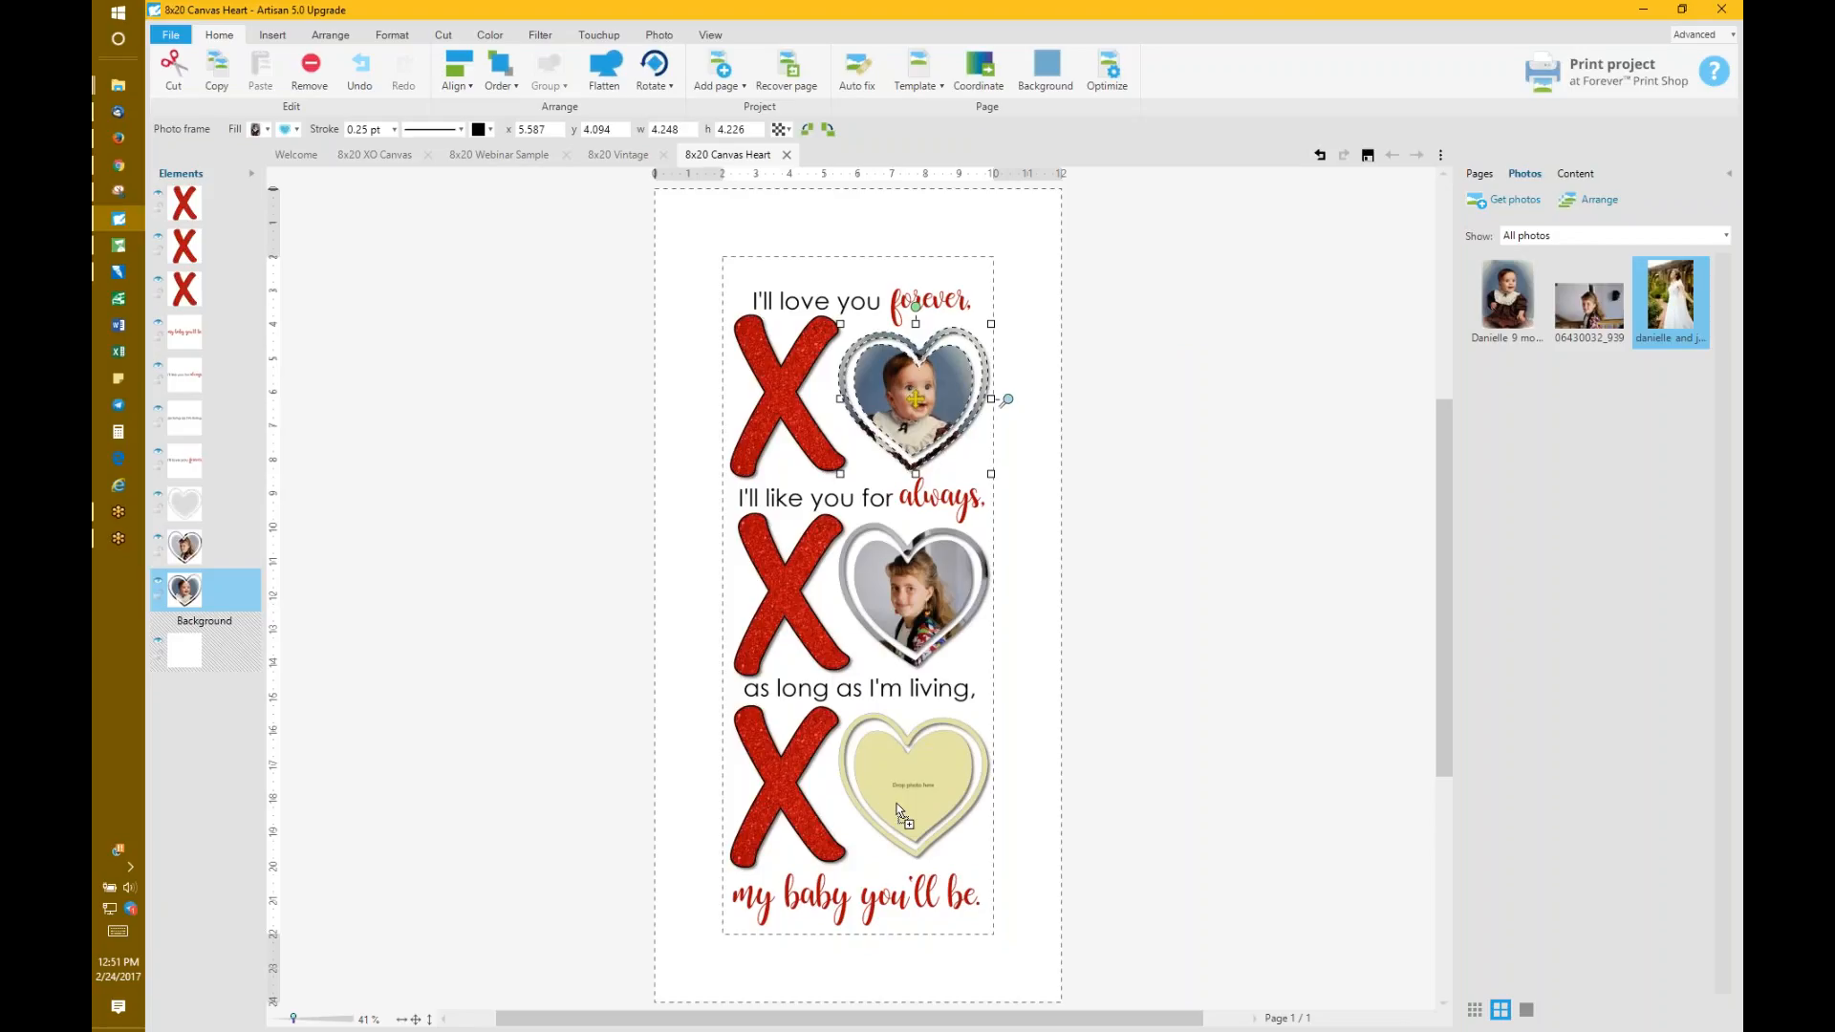
left_click_drag(898, 813, 899, 813)
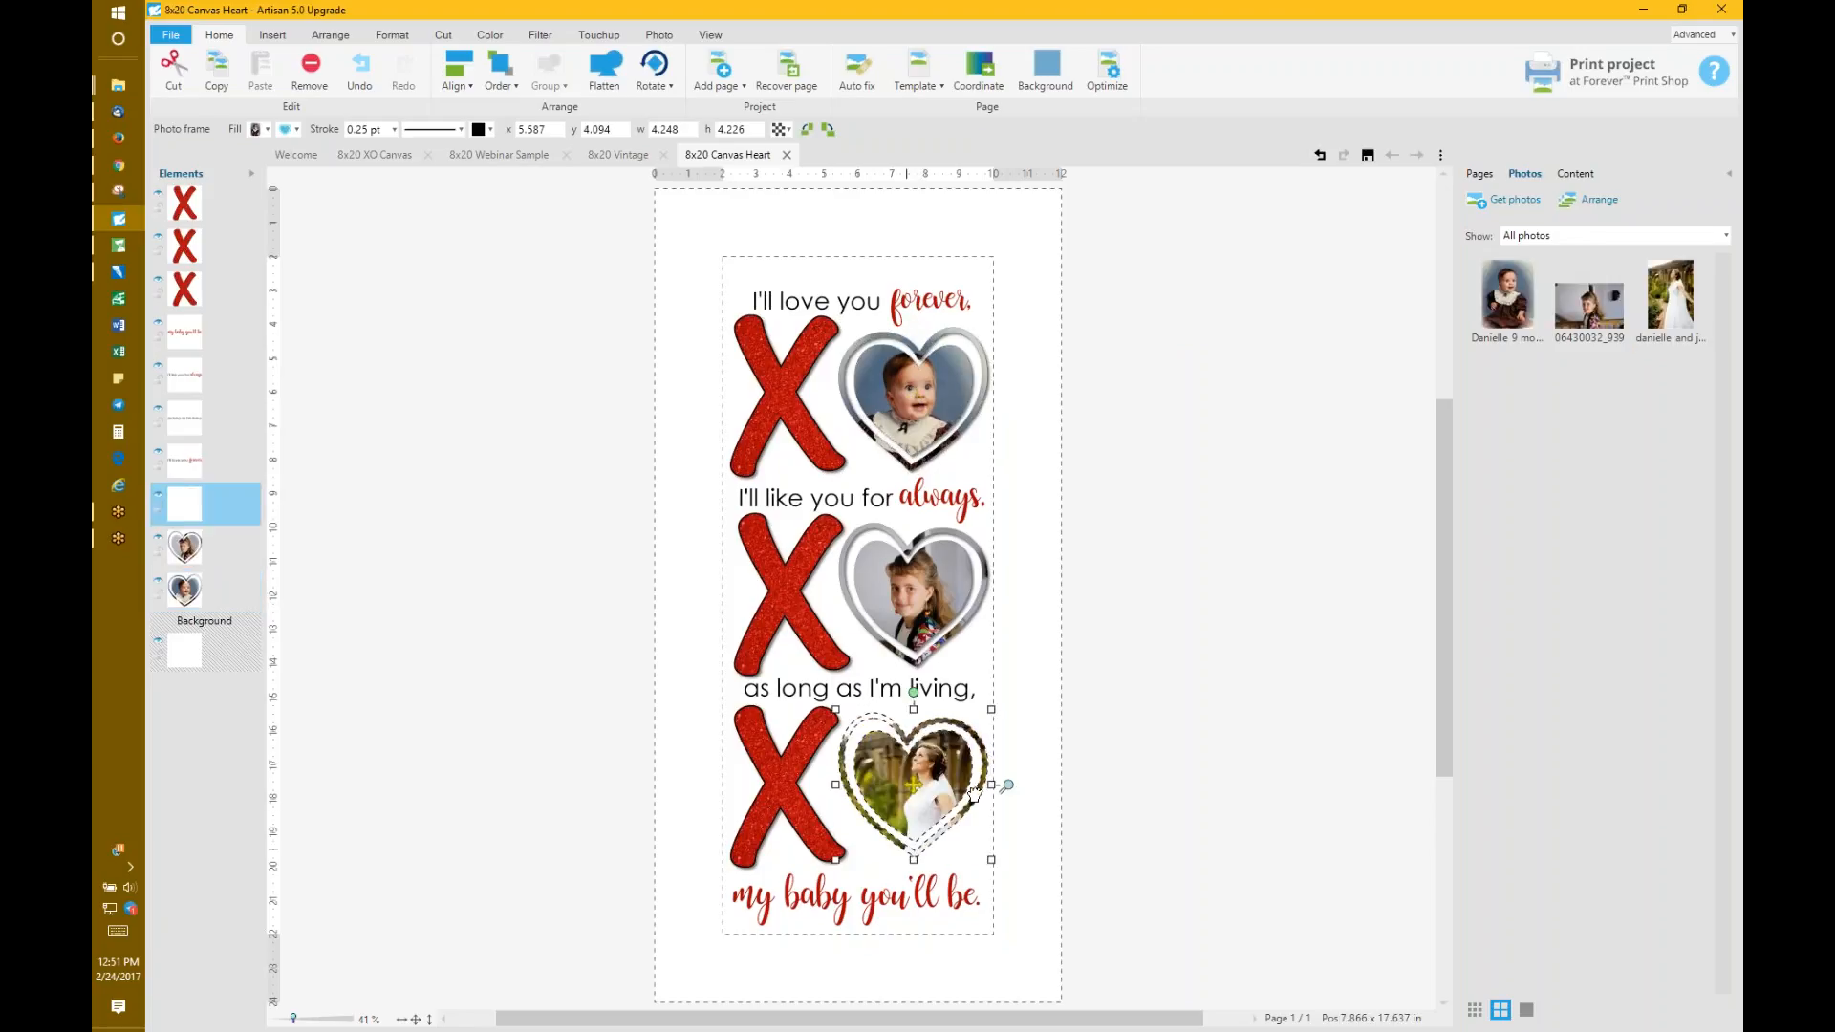
Step: Enlarge the bride's photo and reposition it so that her face sits in the middle of the lower heart frame
left_click_drag(1005, 788, 1014, 769)
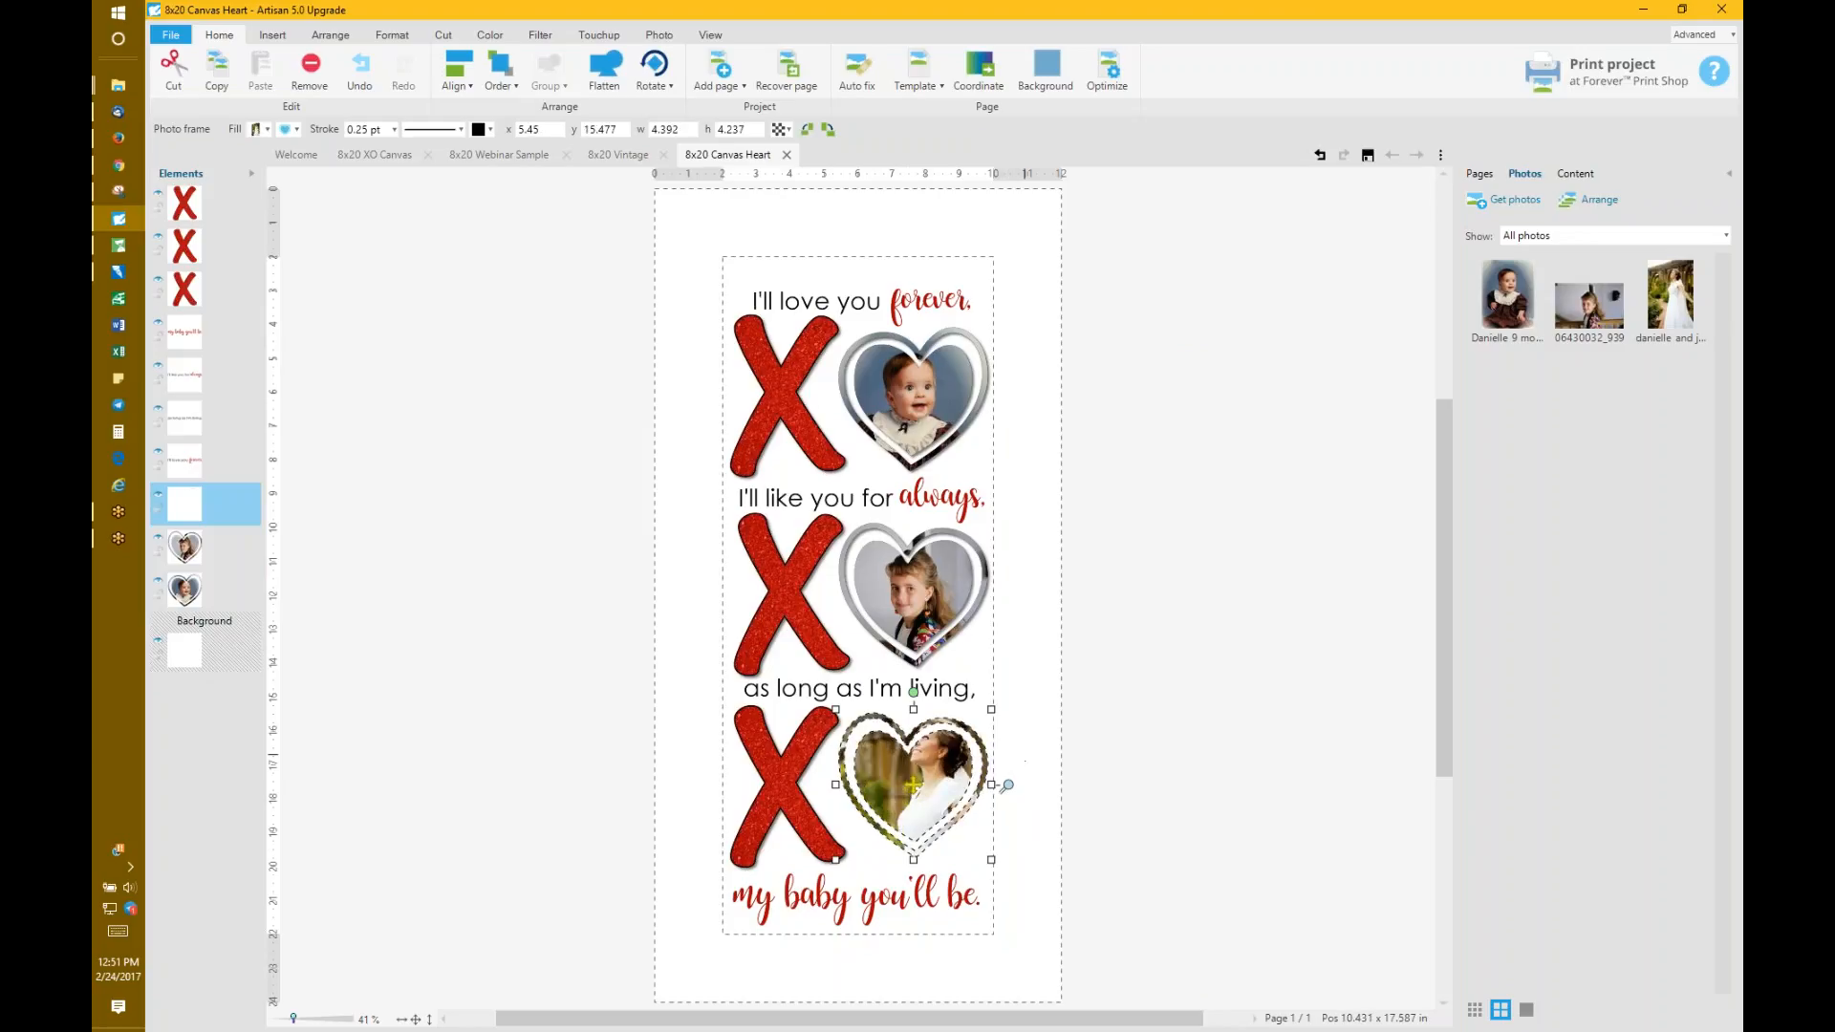
key("ctrl+z")
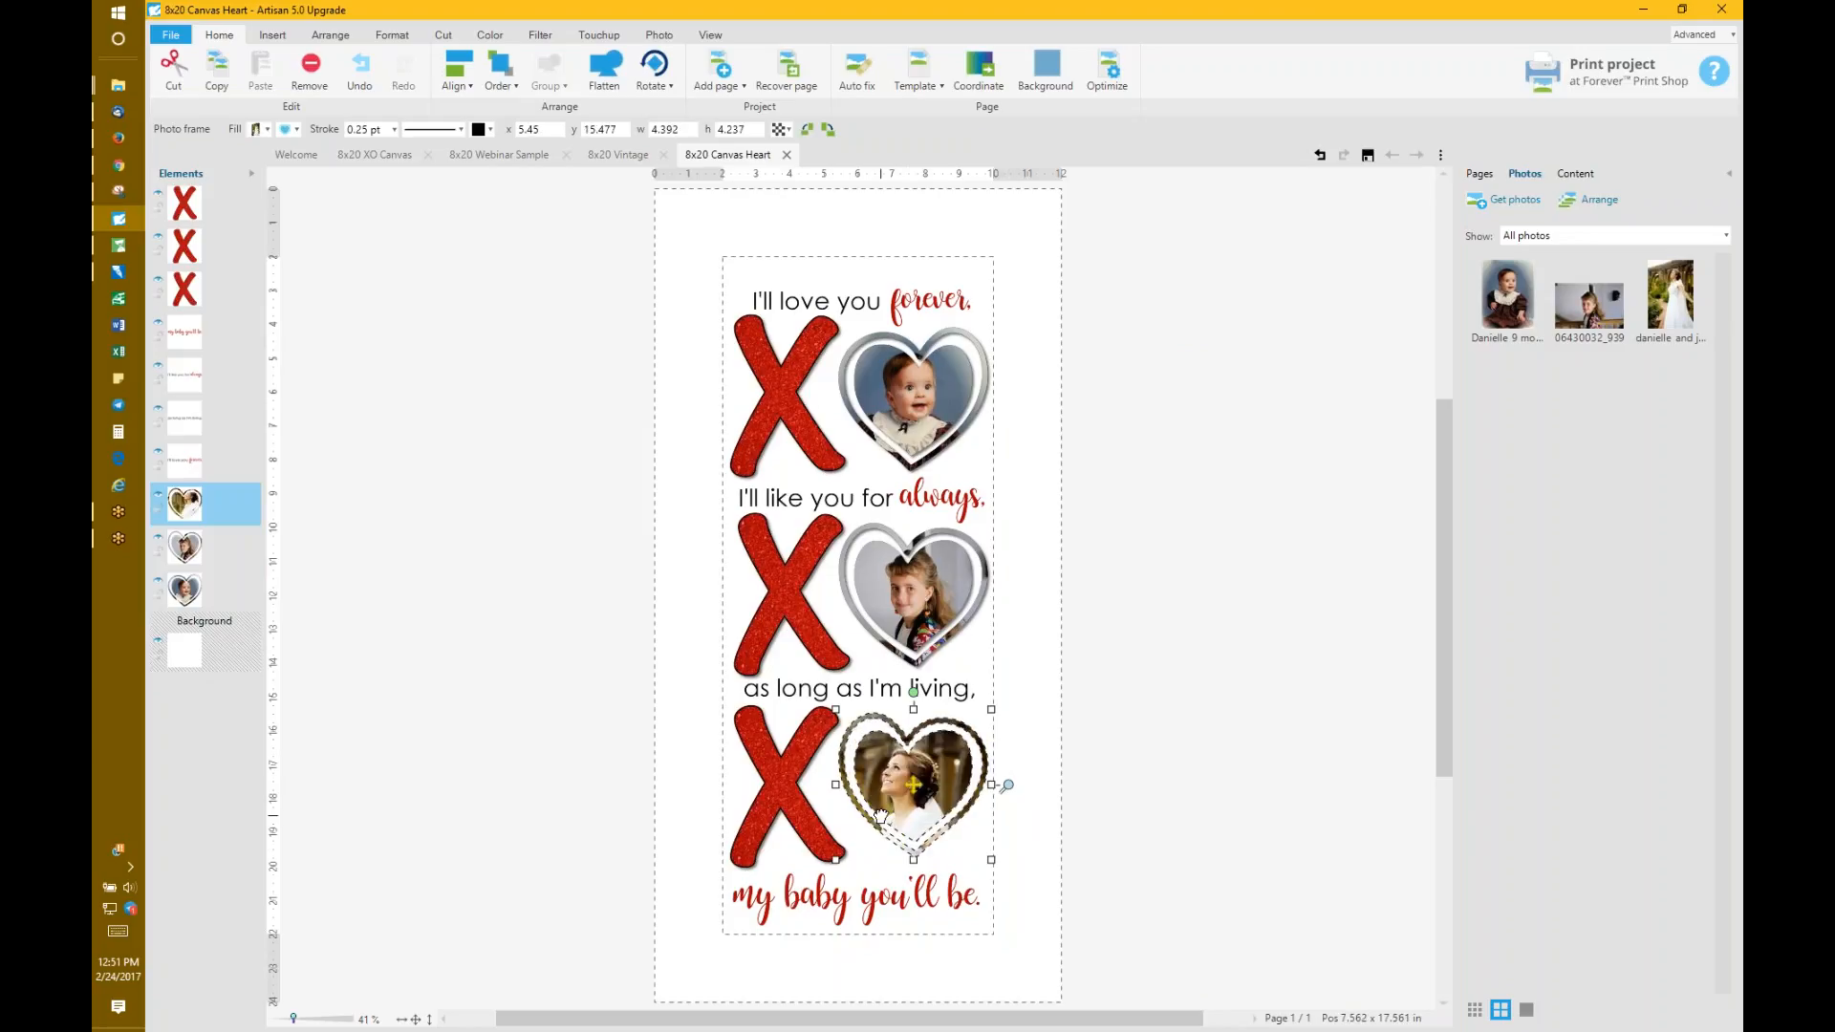
left_click(1096, 626)
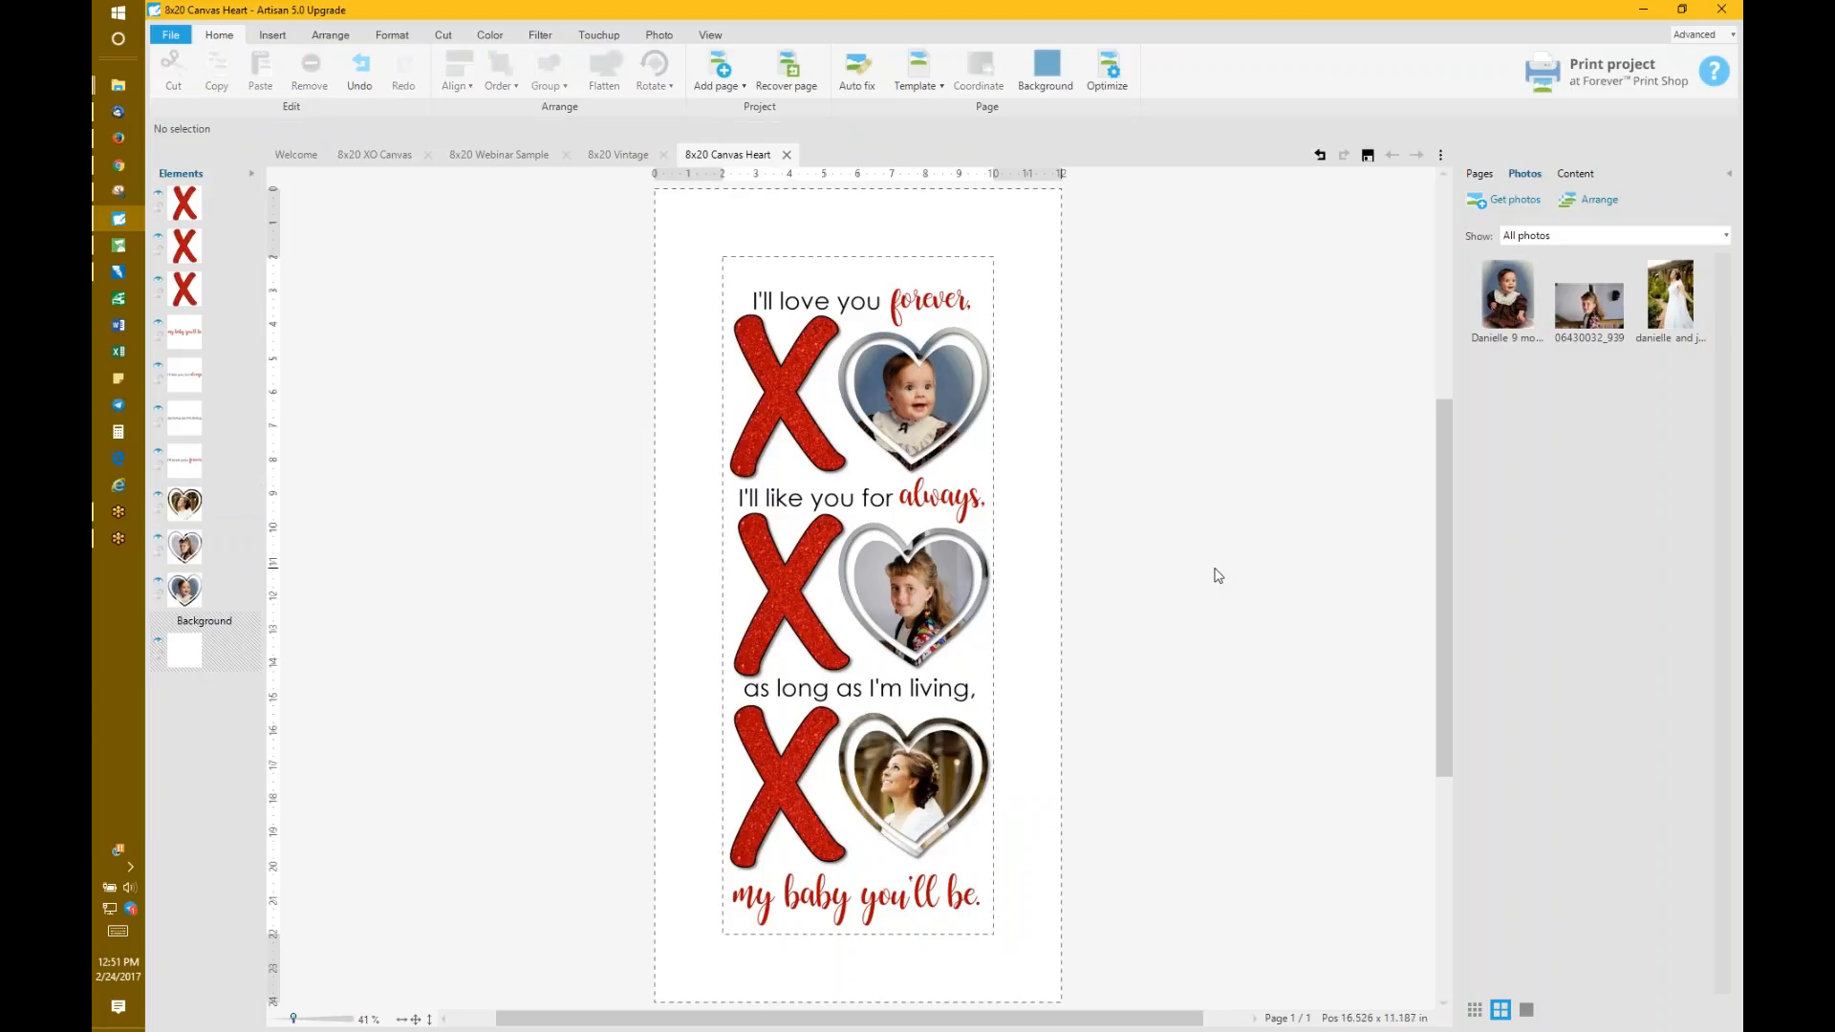
left_click(917, 775)
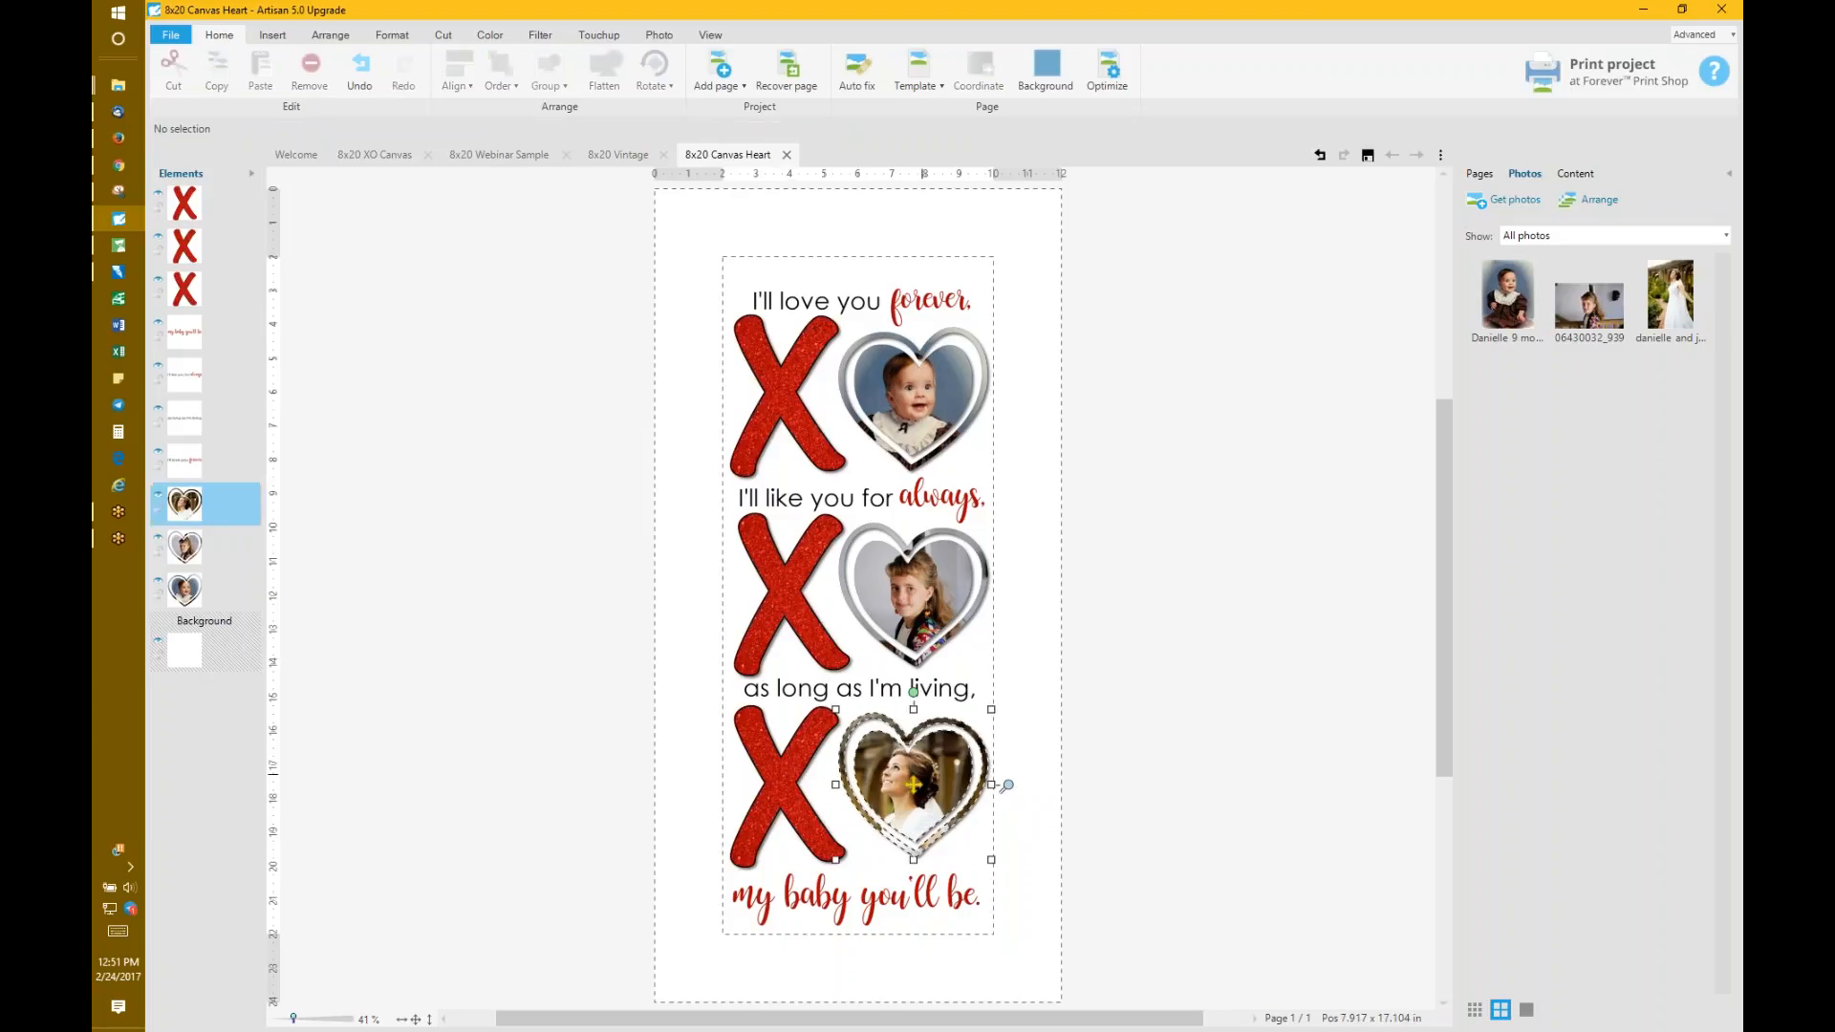
left_click(1017, 765)
Step: Fill the upper X with a solid magenta chosen from the recent colors
left_click(785, 401)
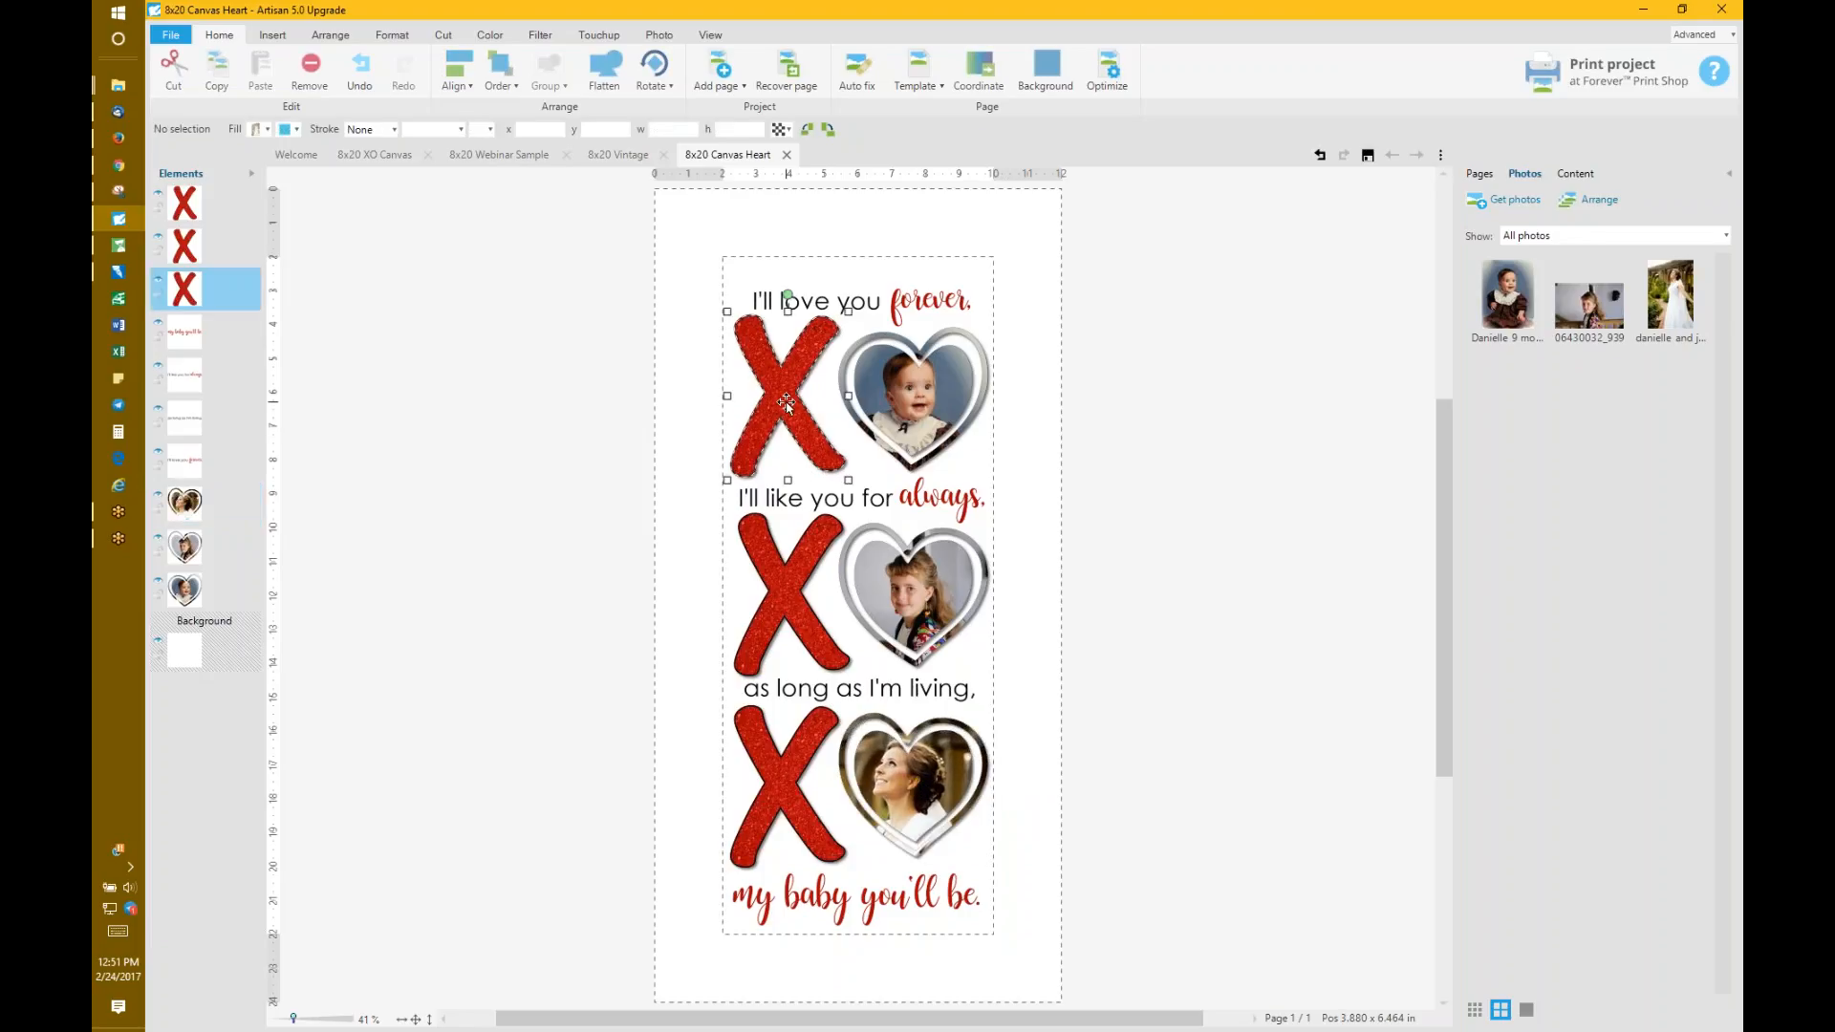
left_click(267, 129)
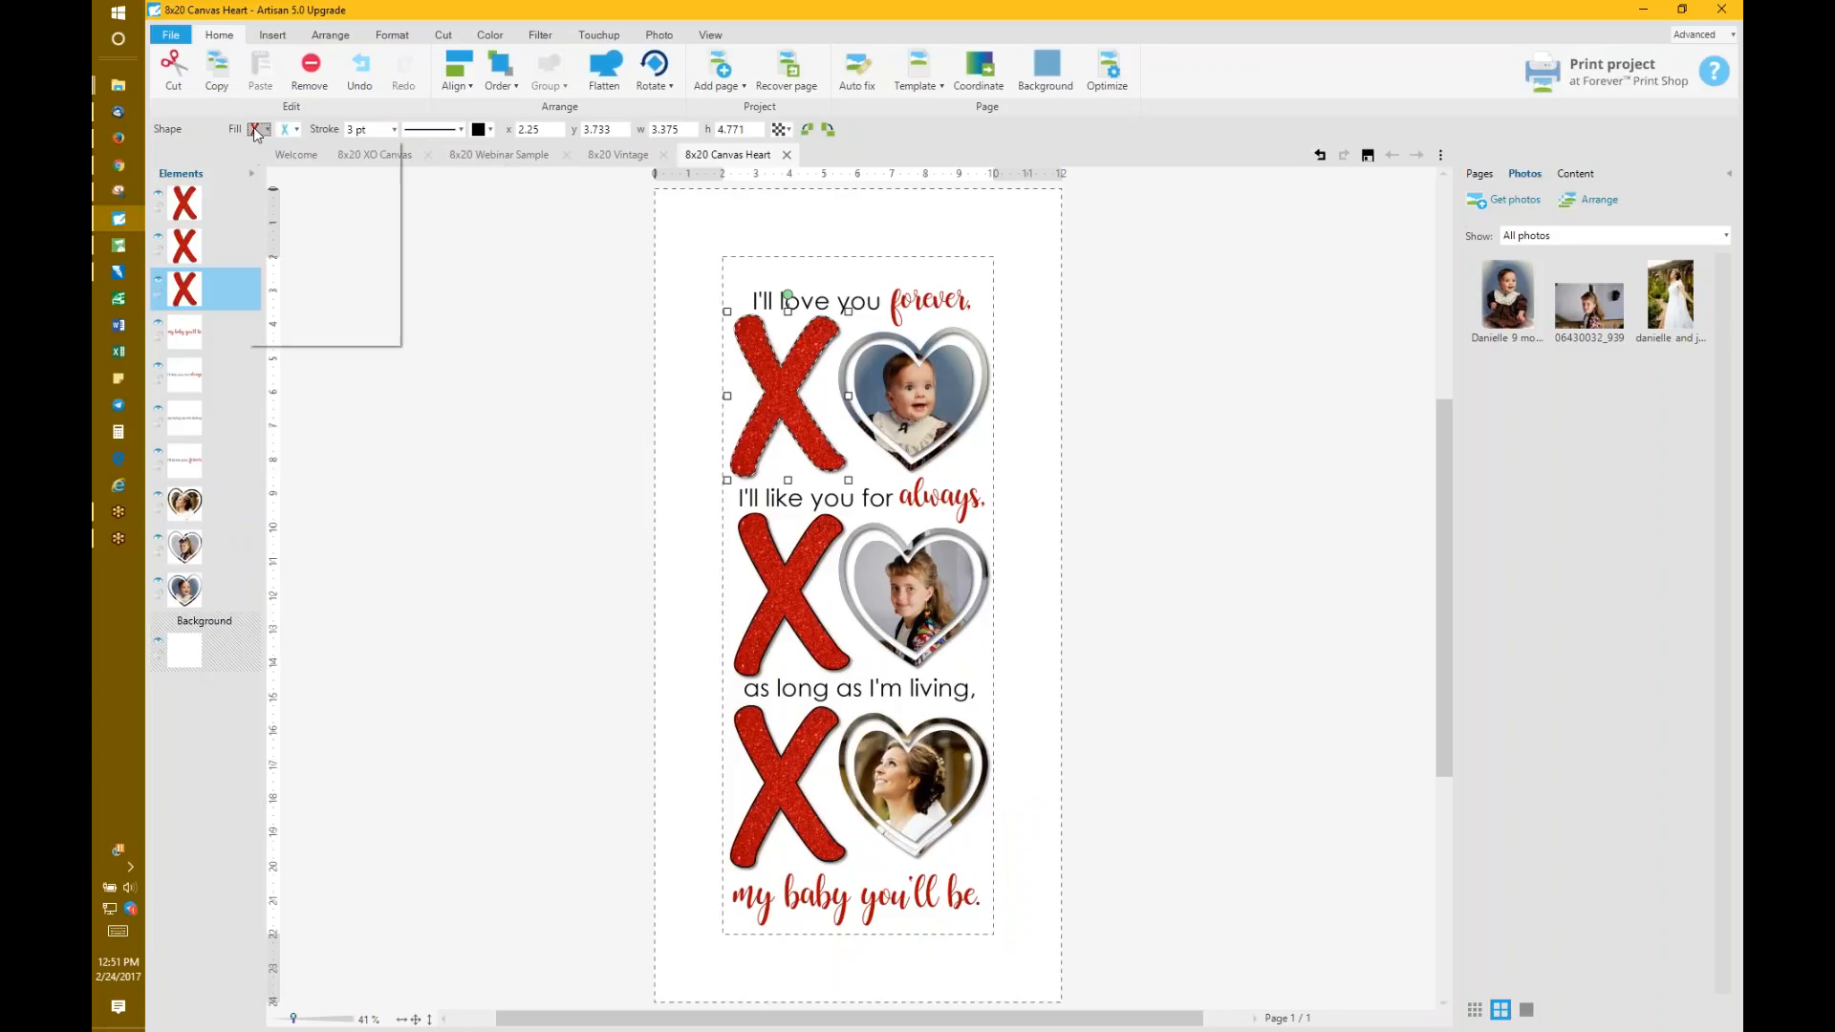
left_click(285, 150)
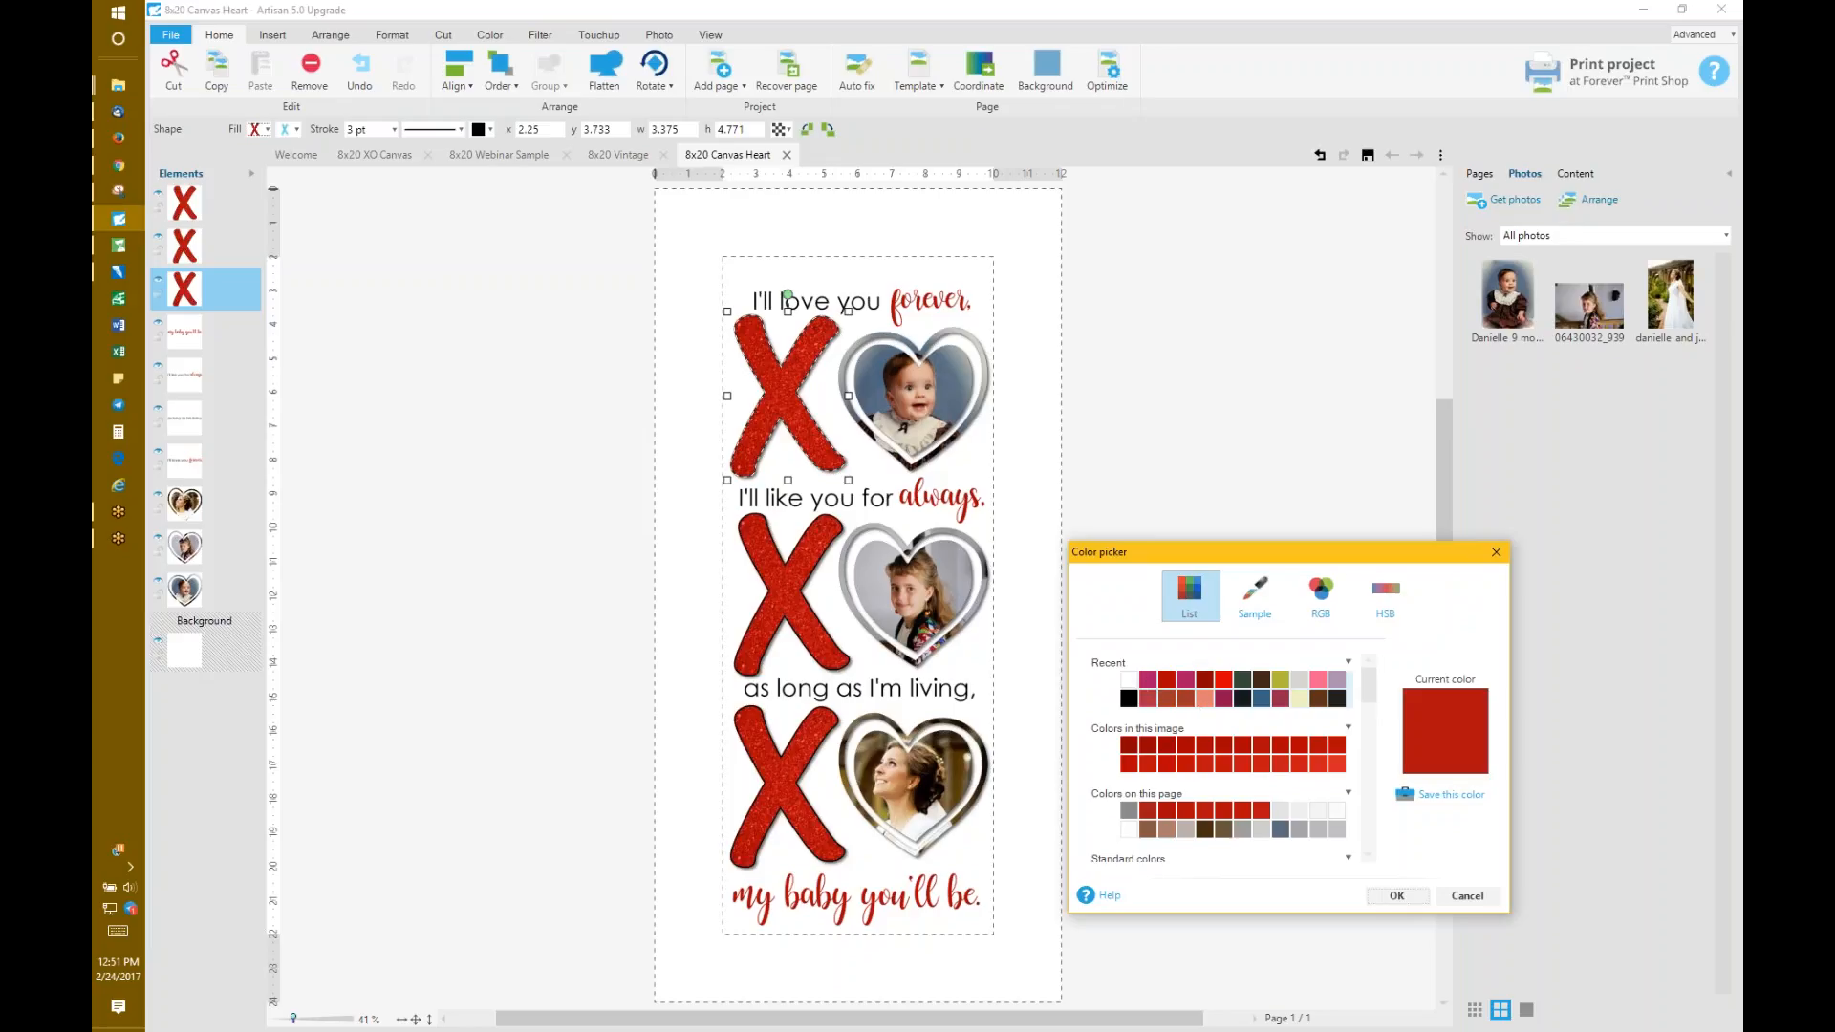
left_click(1148, 680)
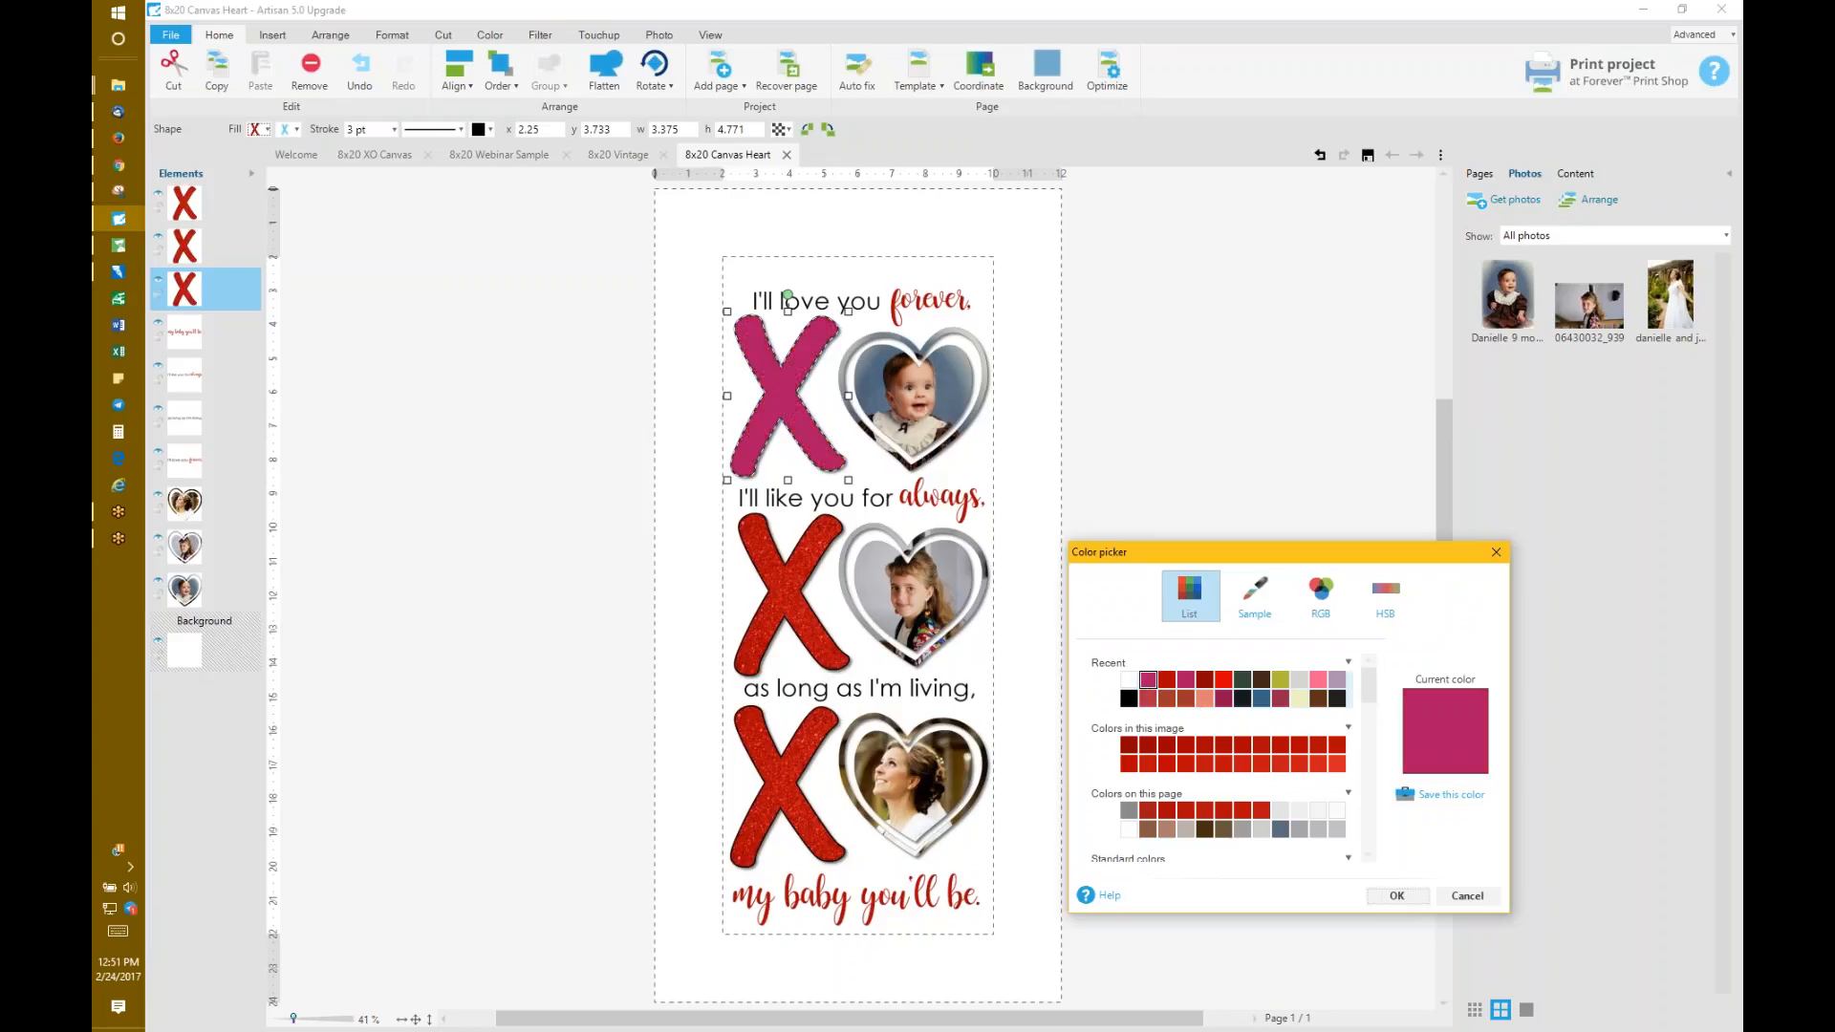
left_click(1397, 897)
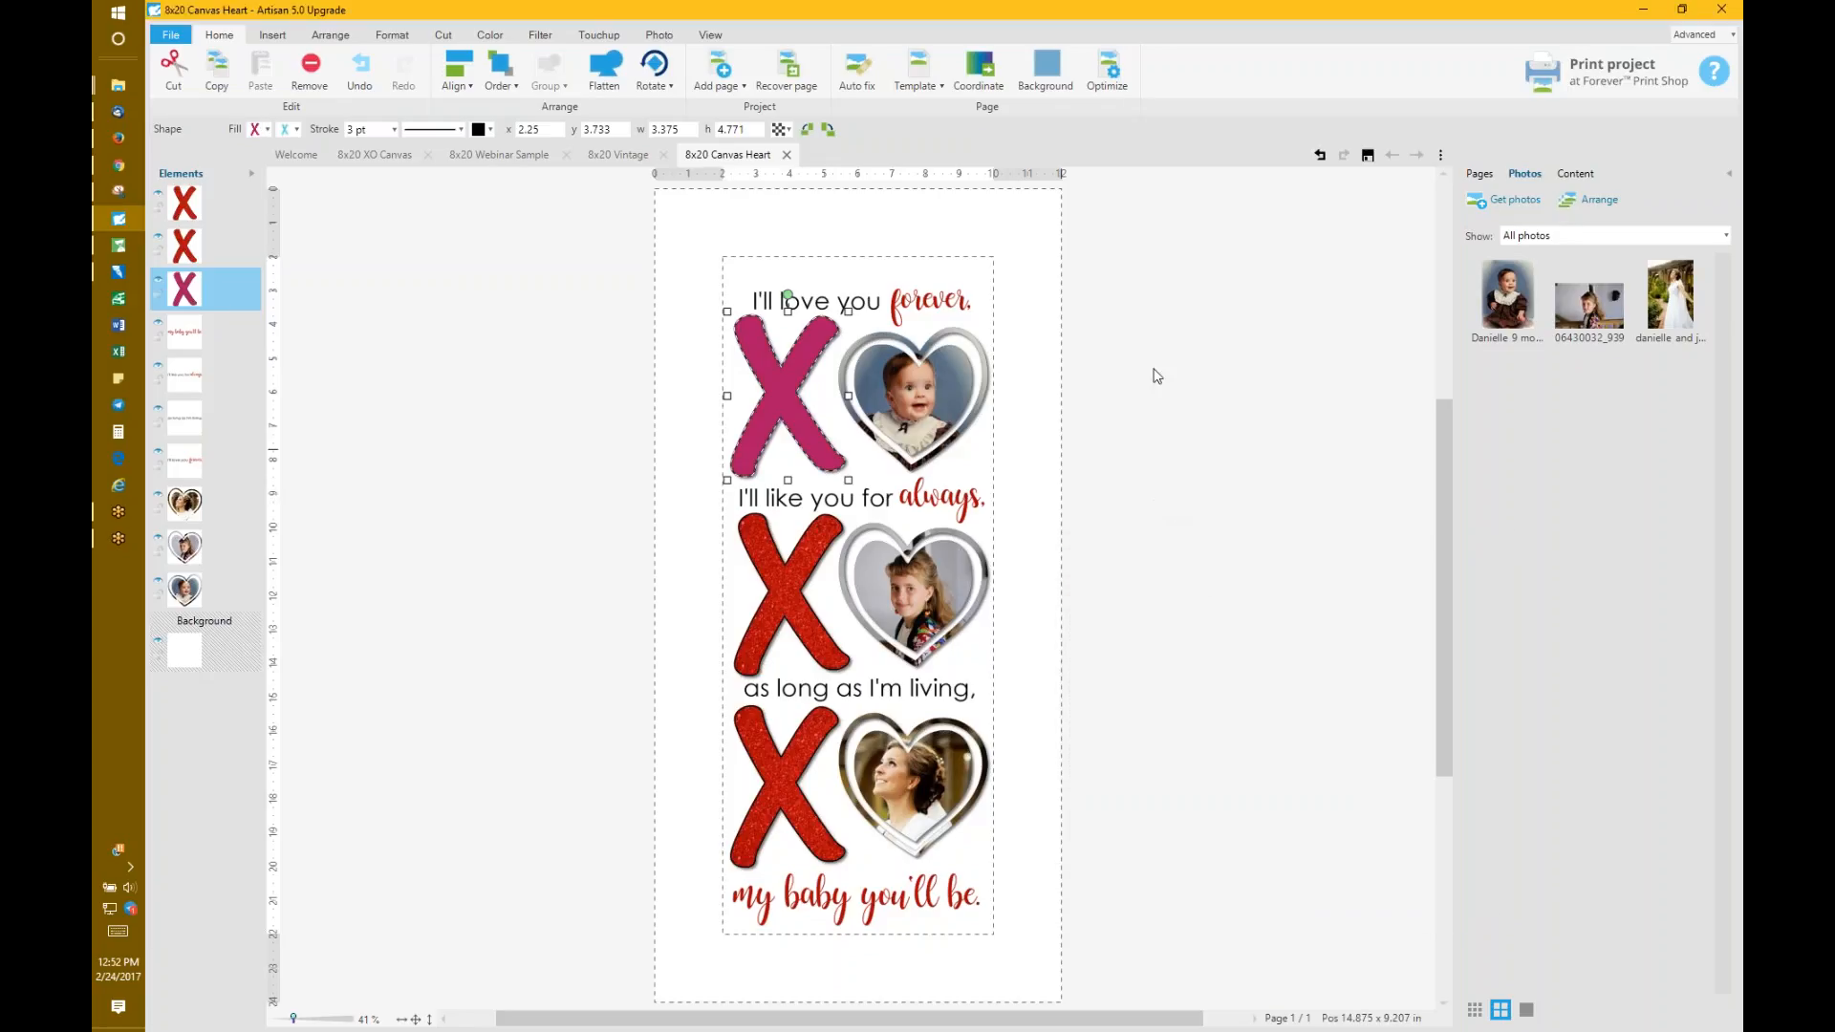
Step: Start the Texture surface filter on the upper X and choose the Bricks, Small texture sample
left_click(540, 35)
left_click(602, 84)
left_click(653, 119)
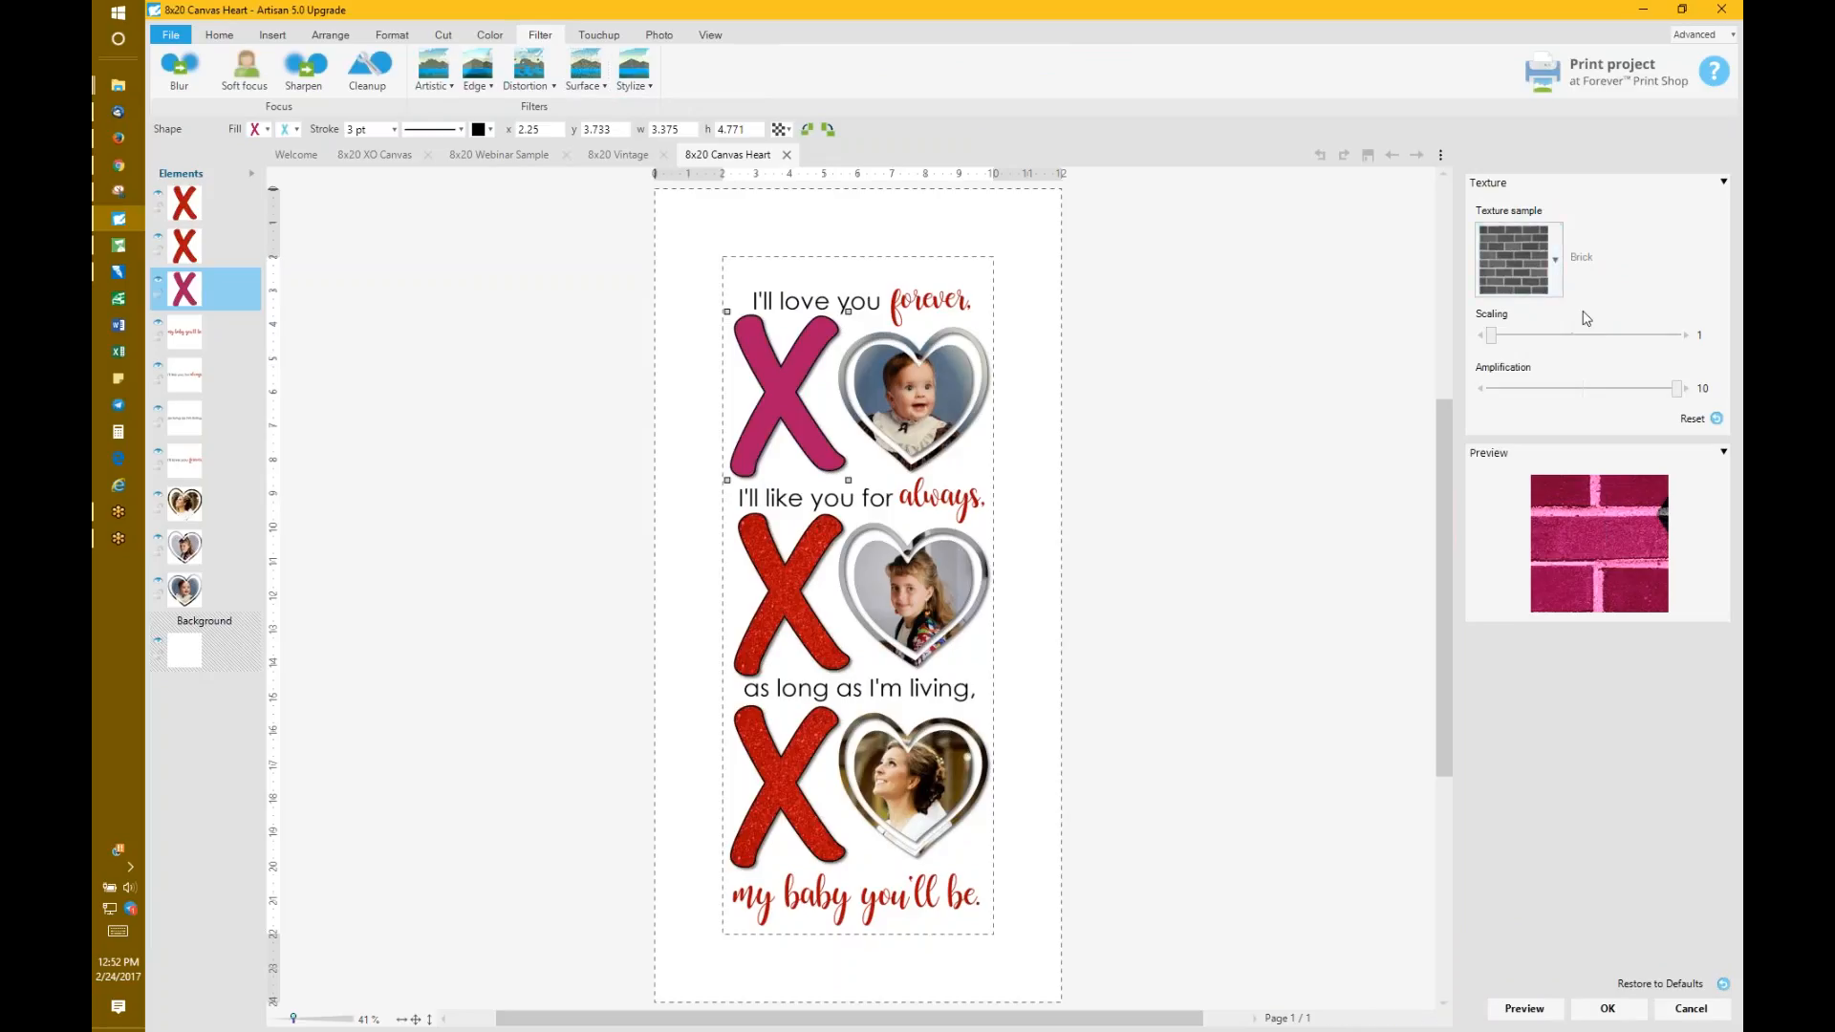
left_click(1557, 260)
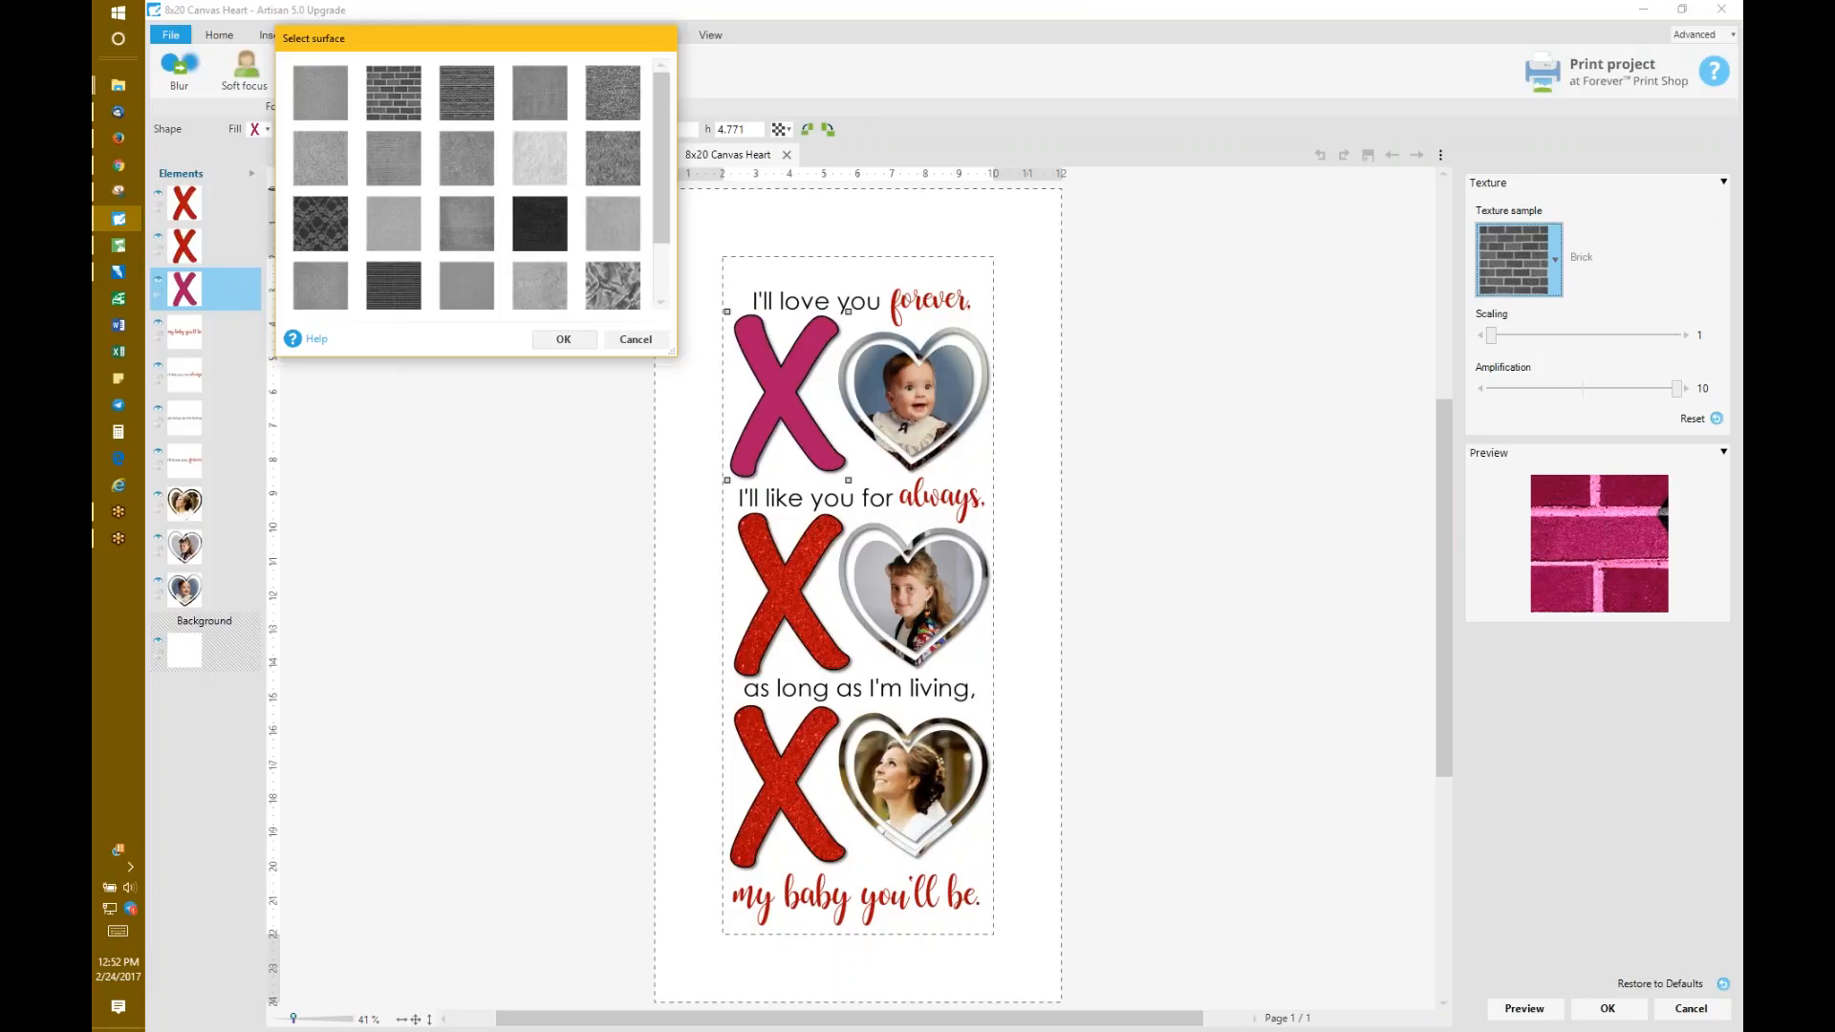
left_click(660, 300)
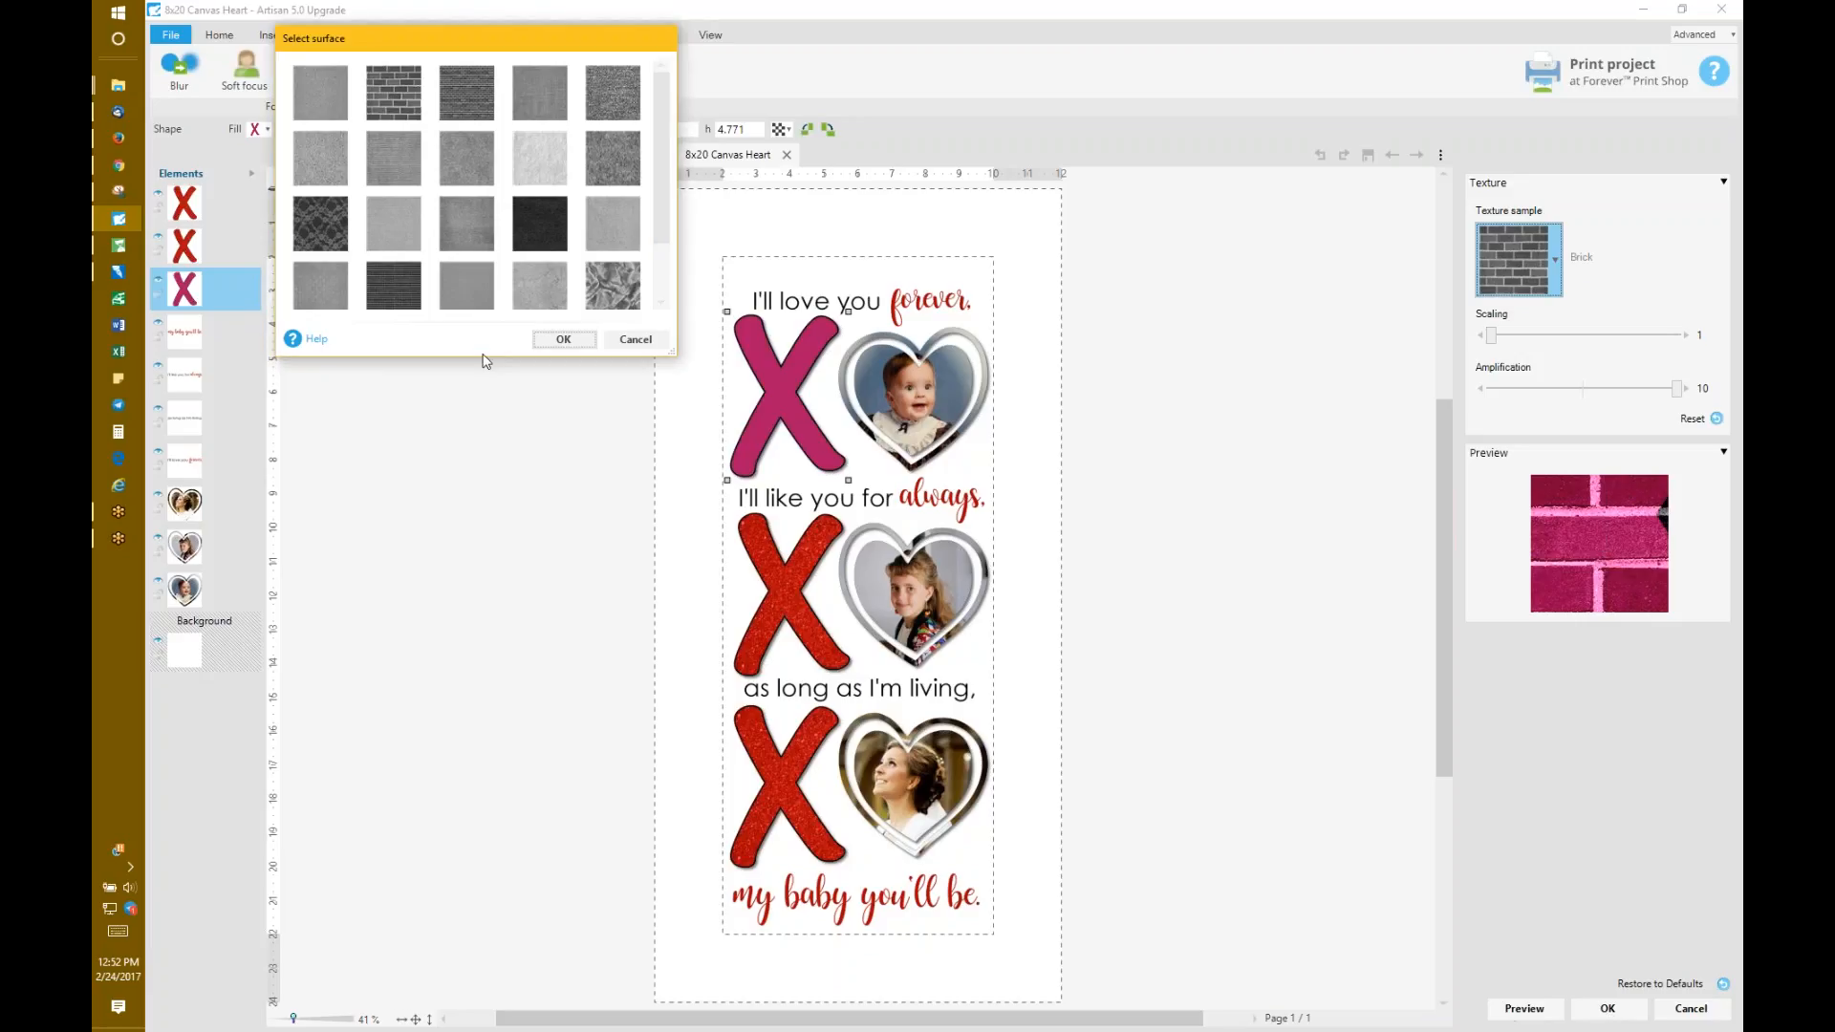
left_click(463, 94)
left_click(563, 340)
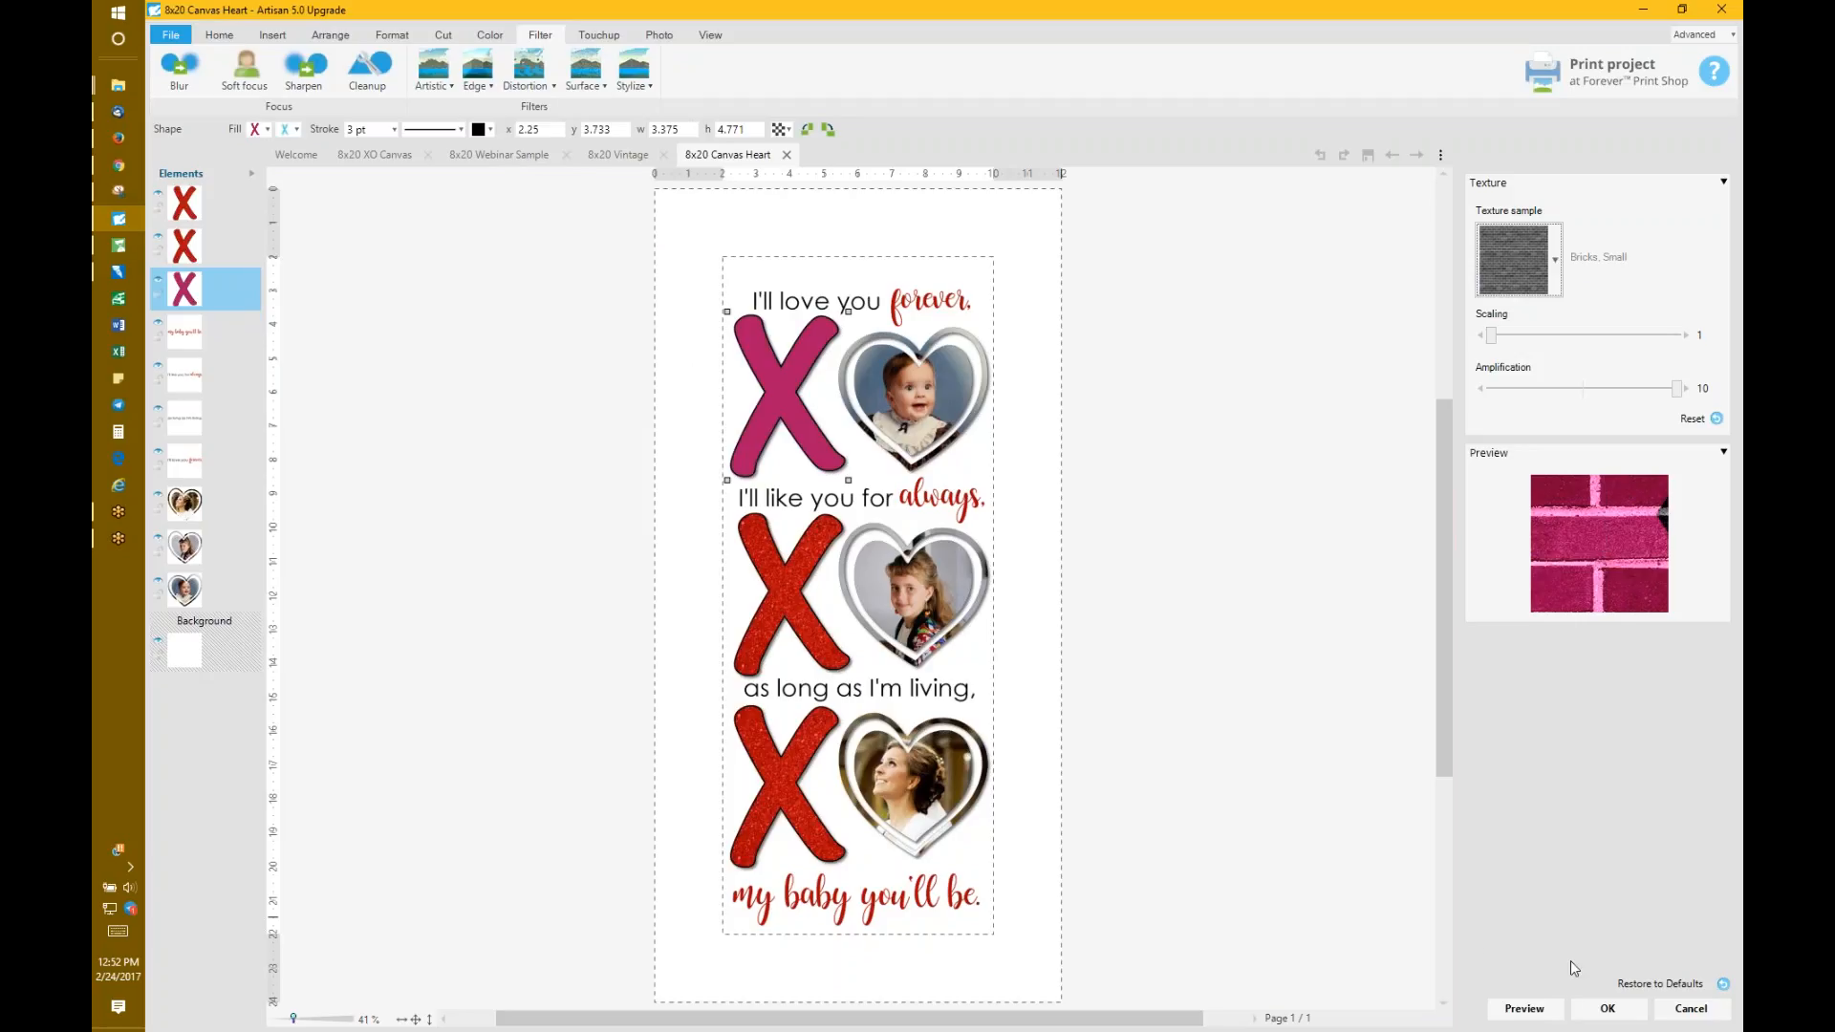
Step: Set the texture's amplification to 8.5 and scaling to 1.5, and apply the filter to the upper X
left_click_drag(1677, 391, 1589, 393)
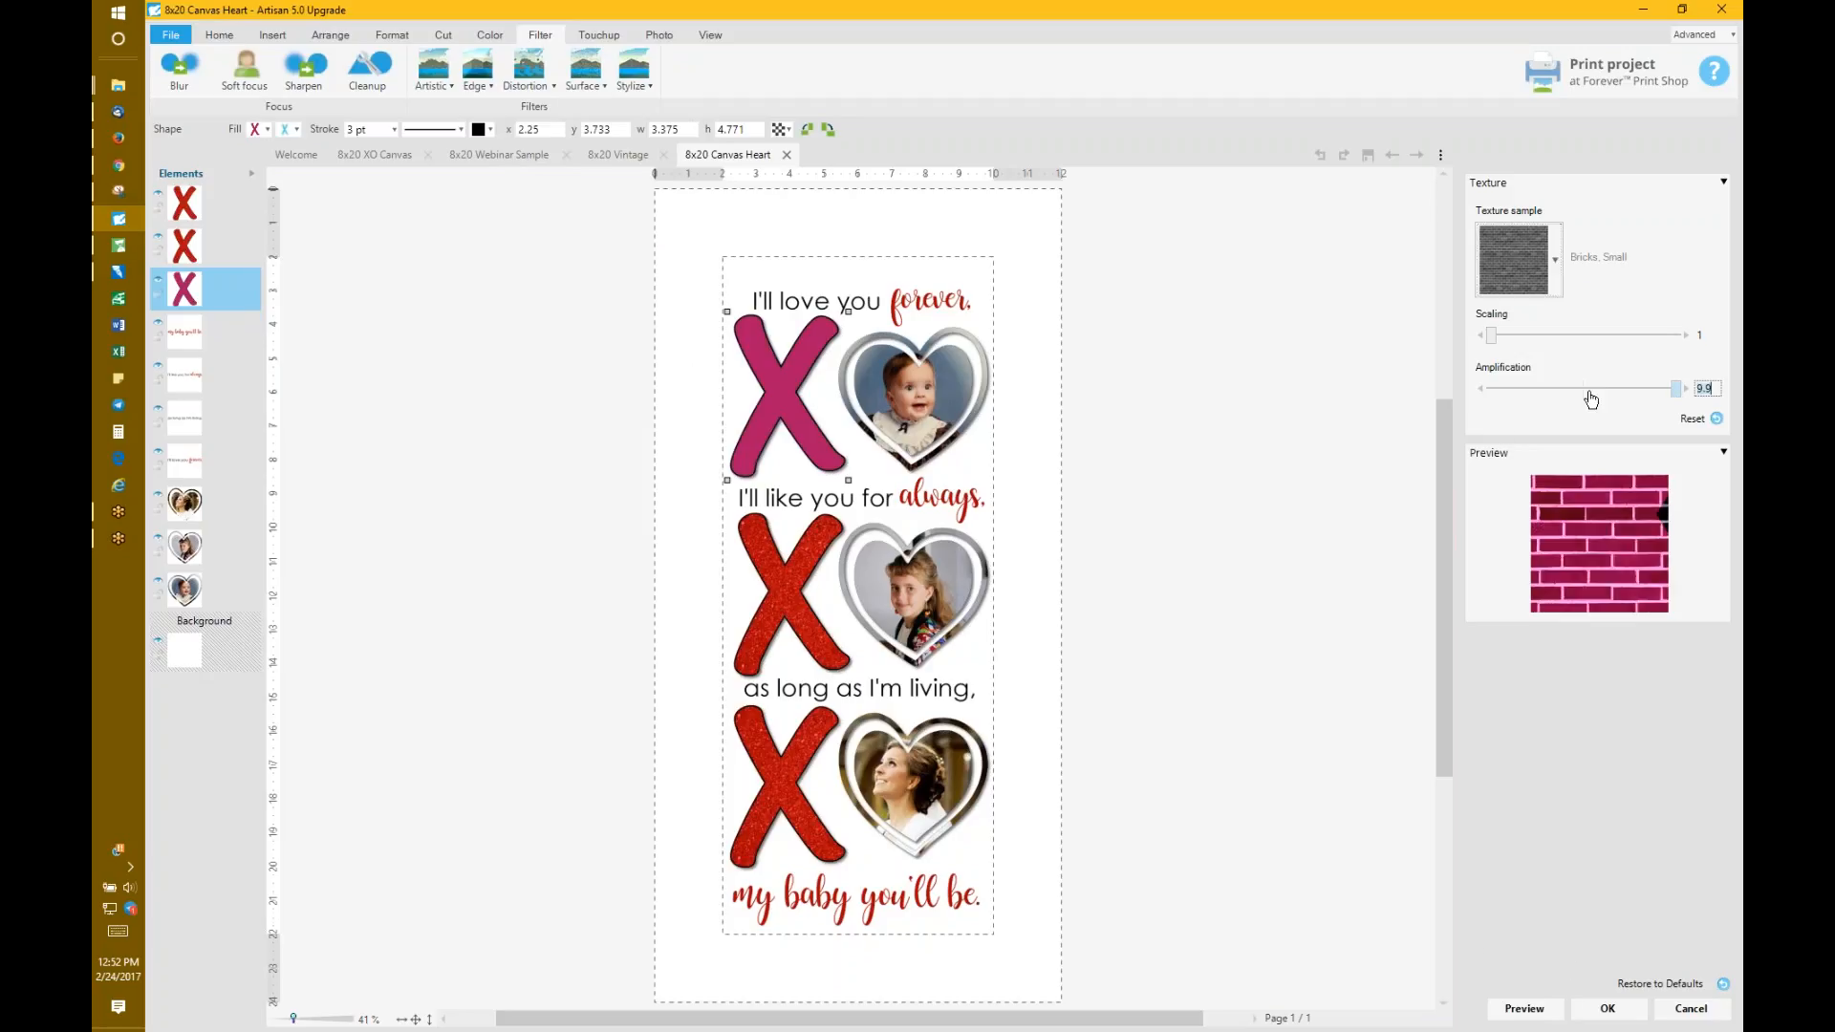
left_click_drag(1701, 397, 1662, 393)
mouse_move(1492, 338)
left_mouse_down()
mouse_move(1538, 338)
mouse_move(1504, 340)
left_mouse_up()
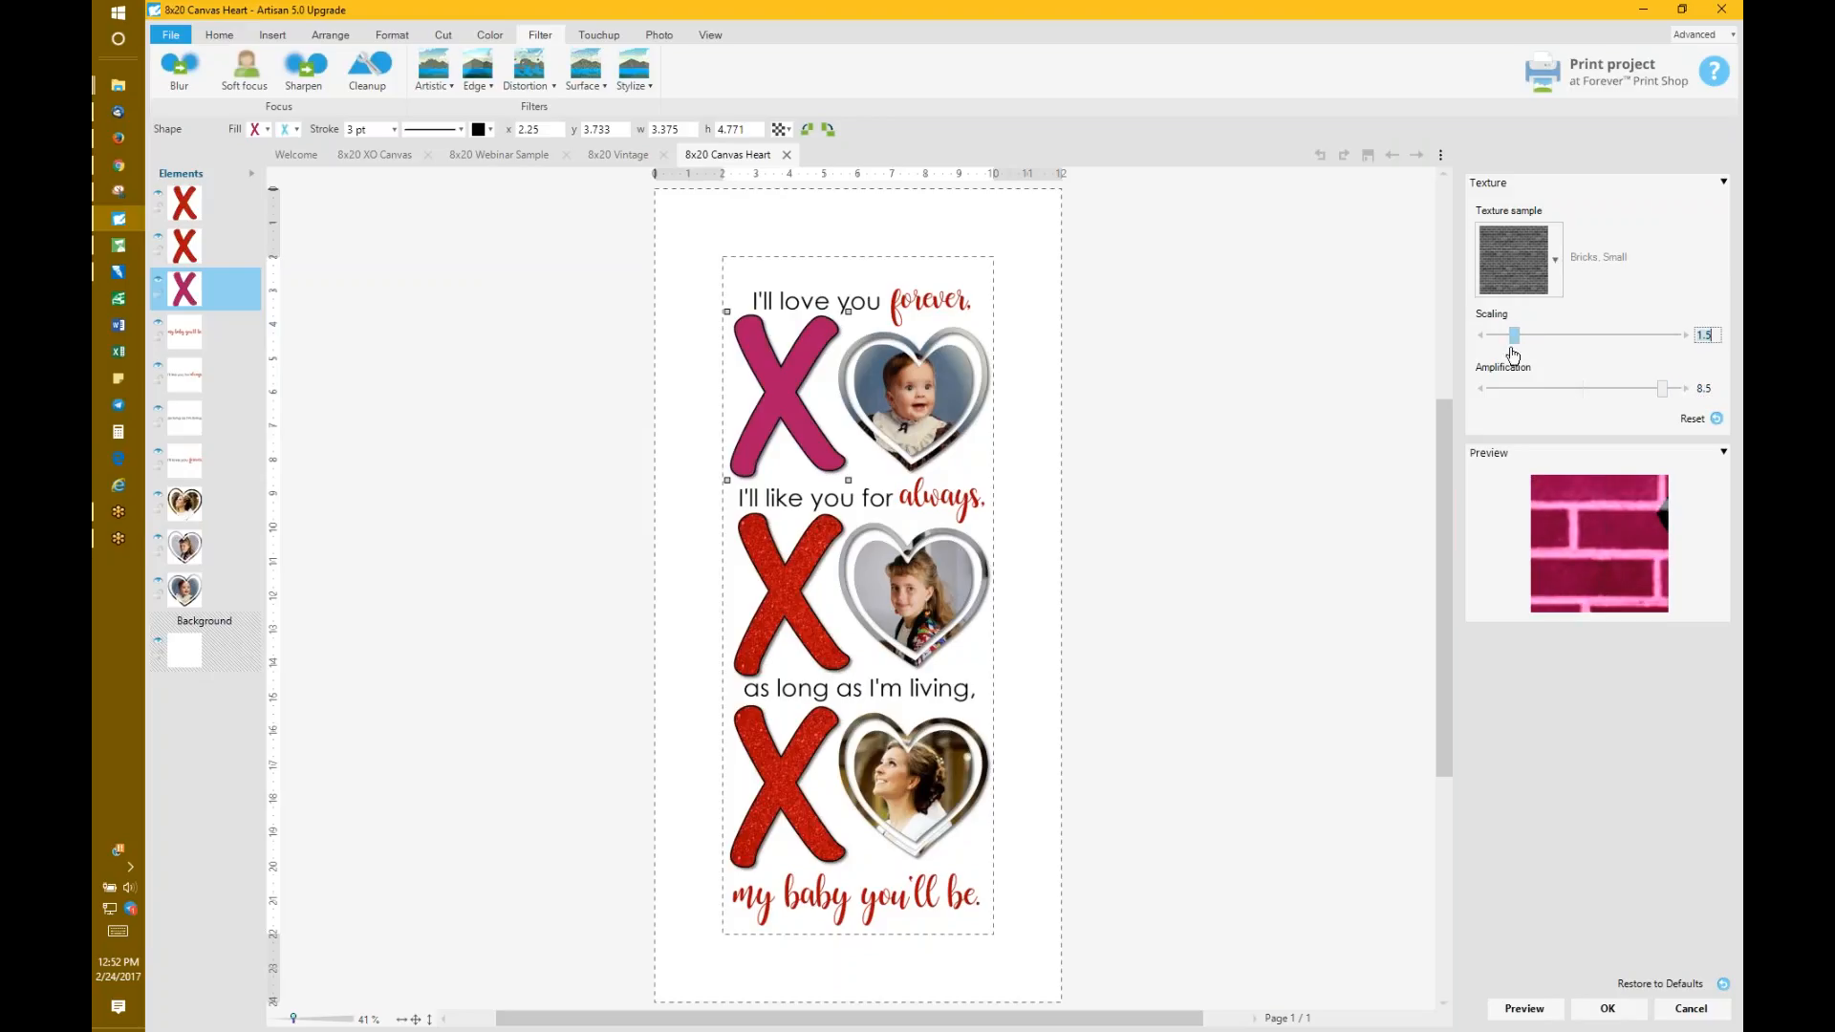
left_click(1605, 1010)
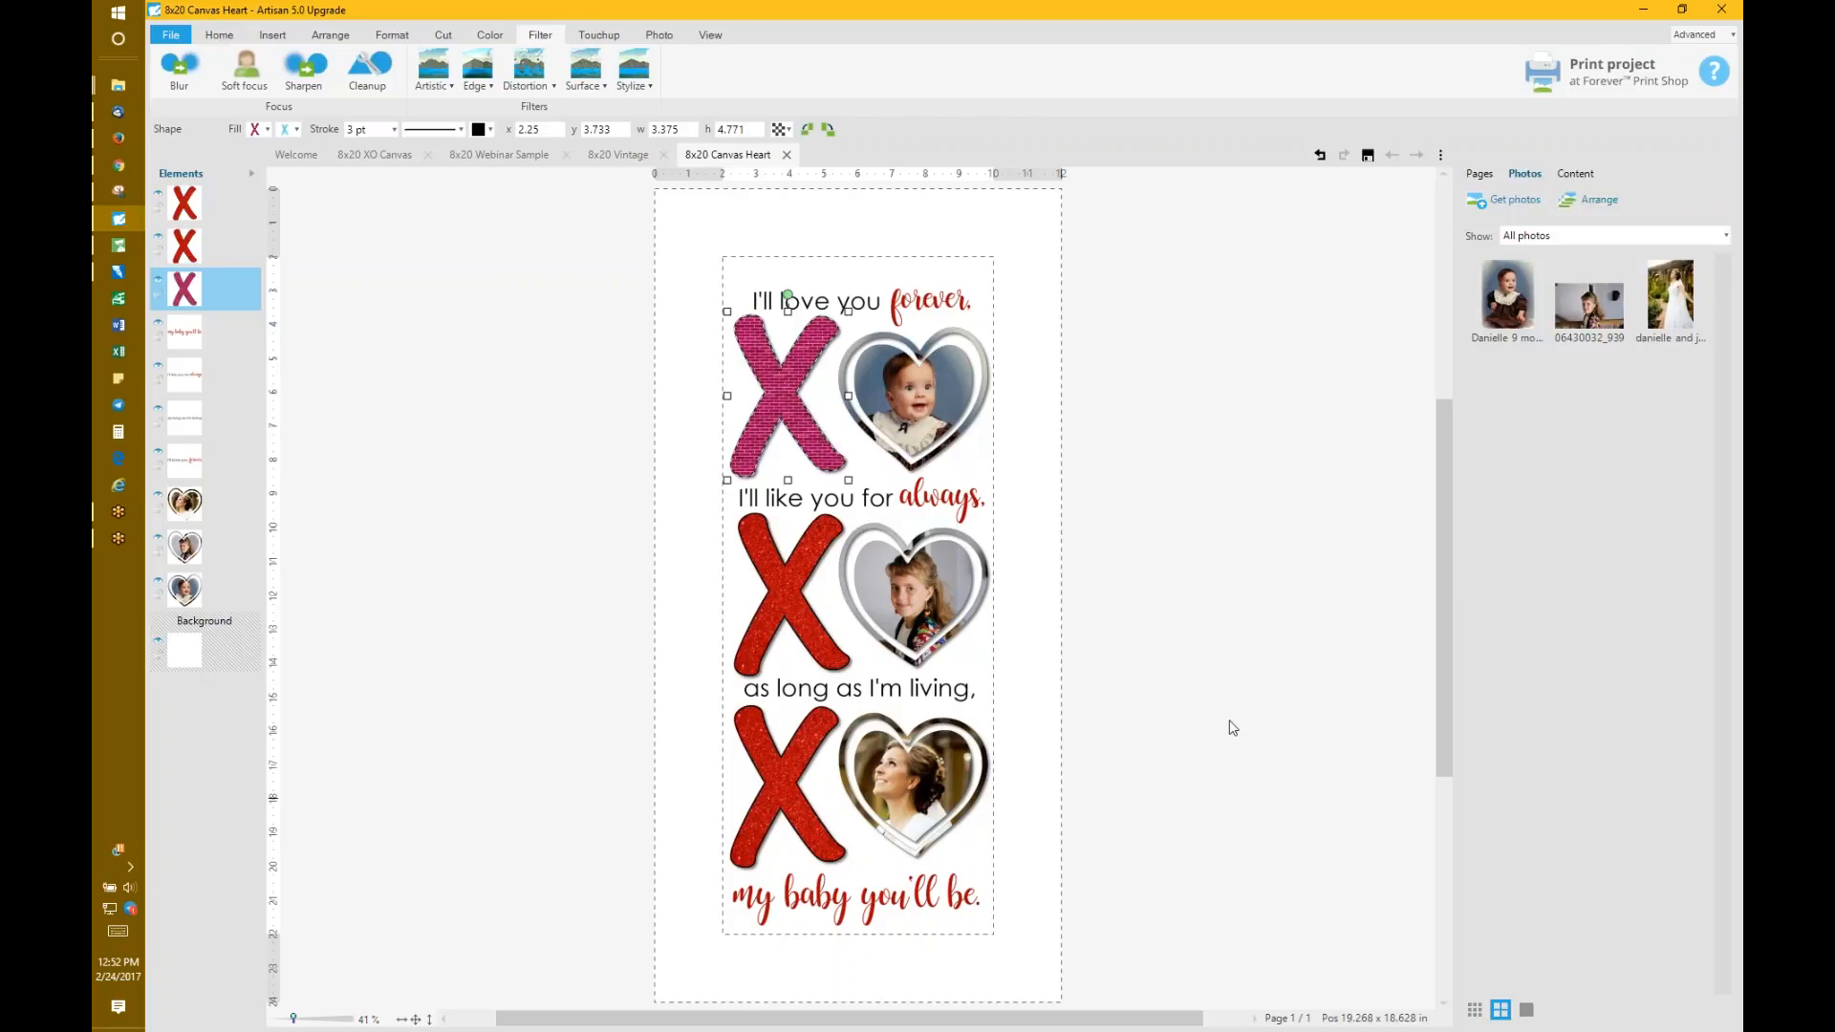
Step: Apply the Texture filter to the middle X using the Block sample with scaling 2
left_click(819, 543)
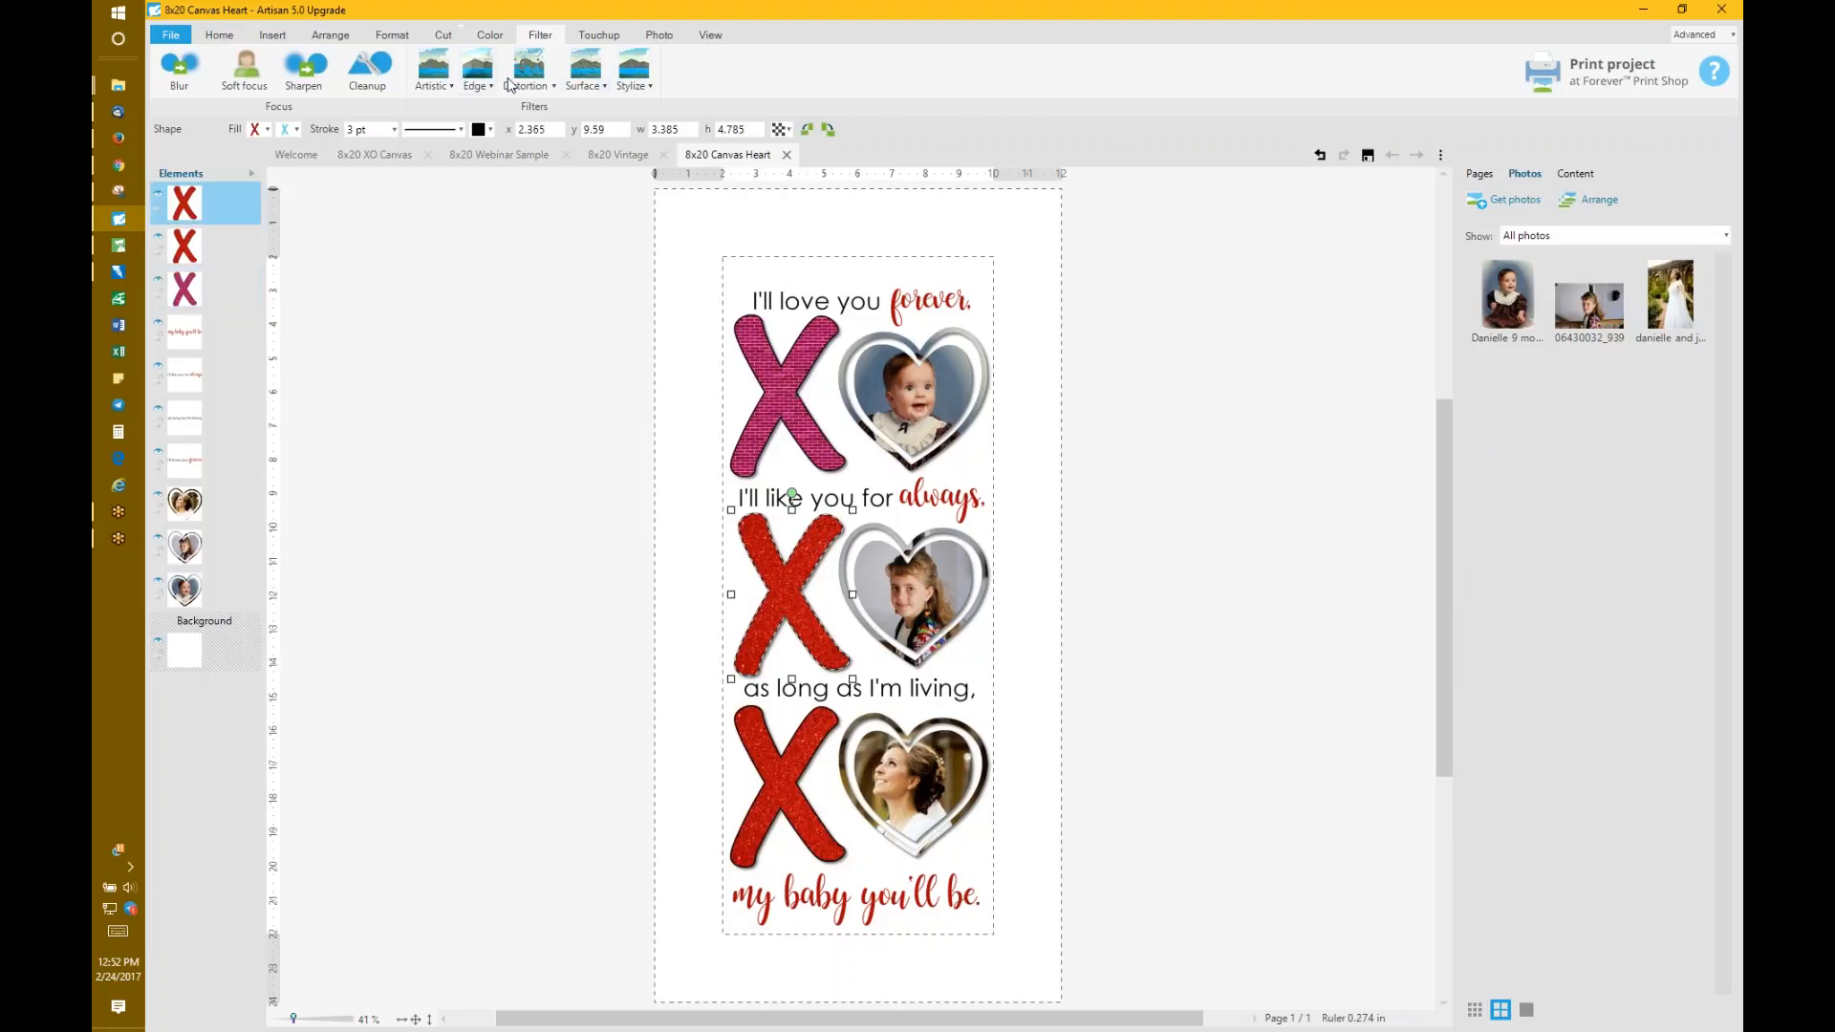
left_click(592, 84)
left_click(659, 120)
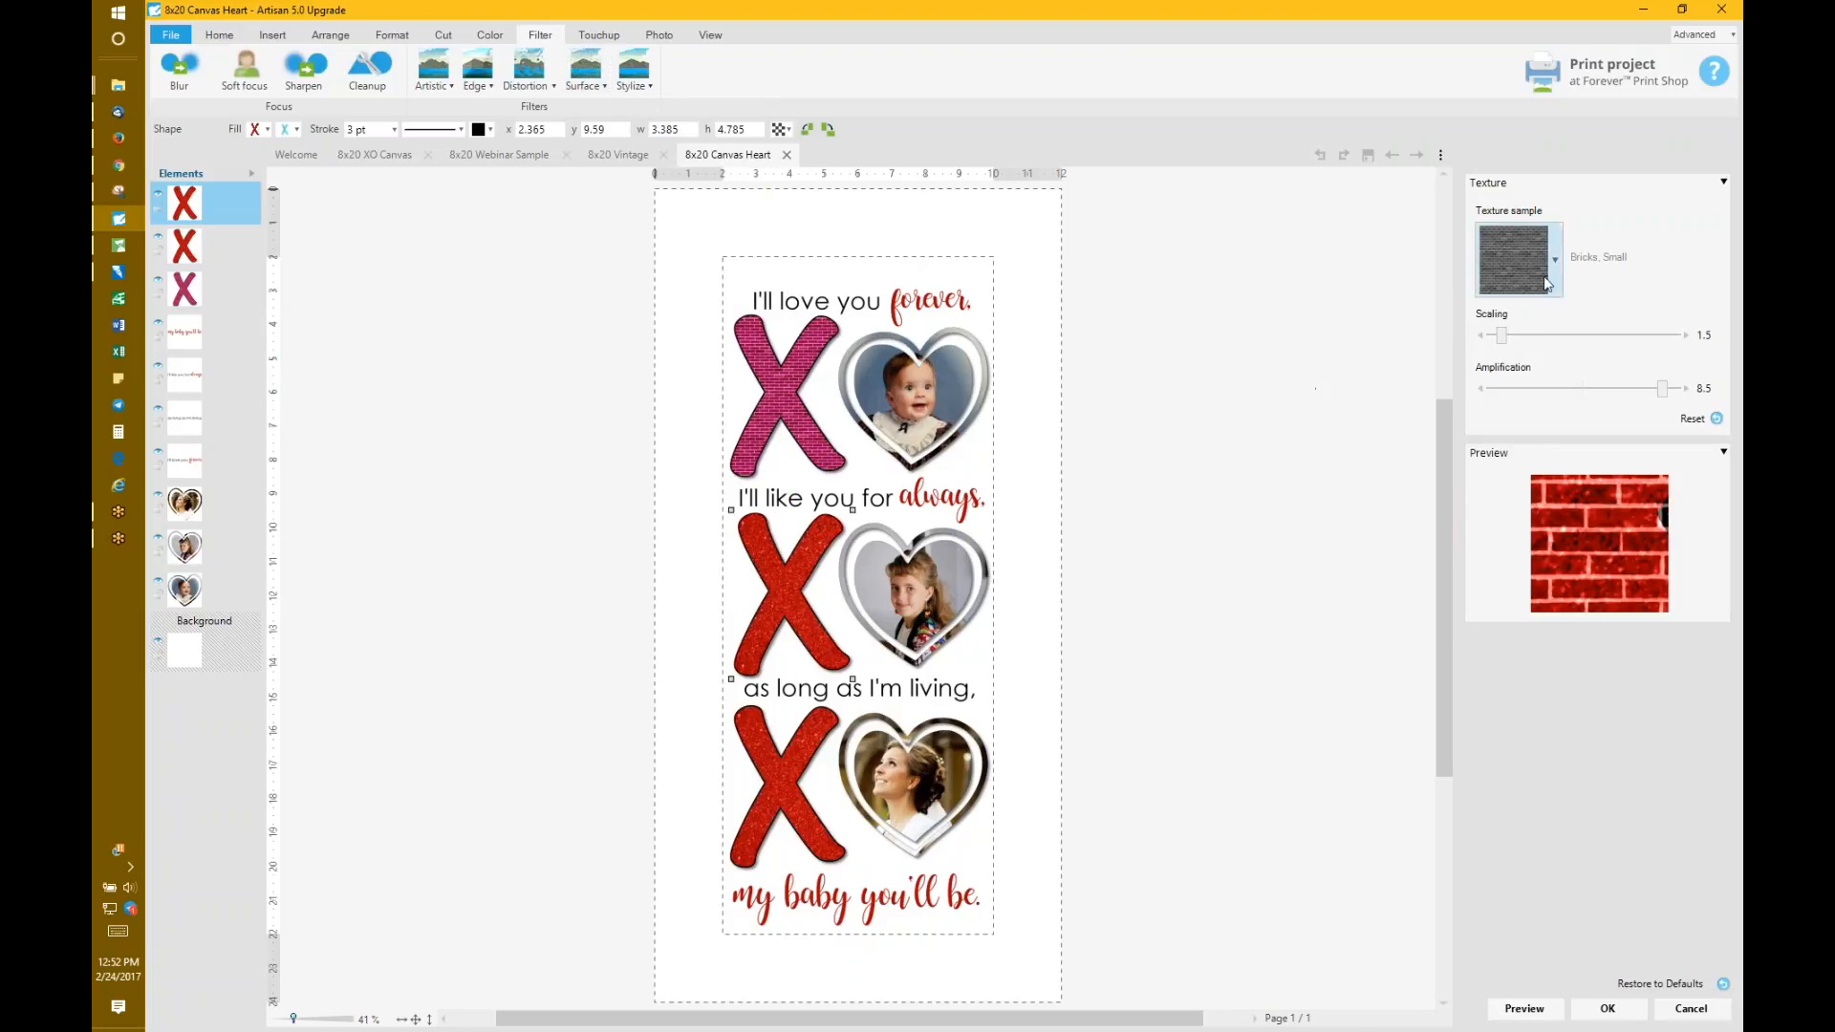
left_click(1554, 260)
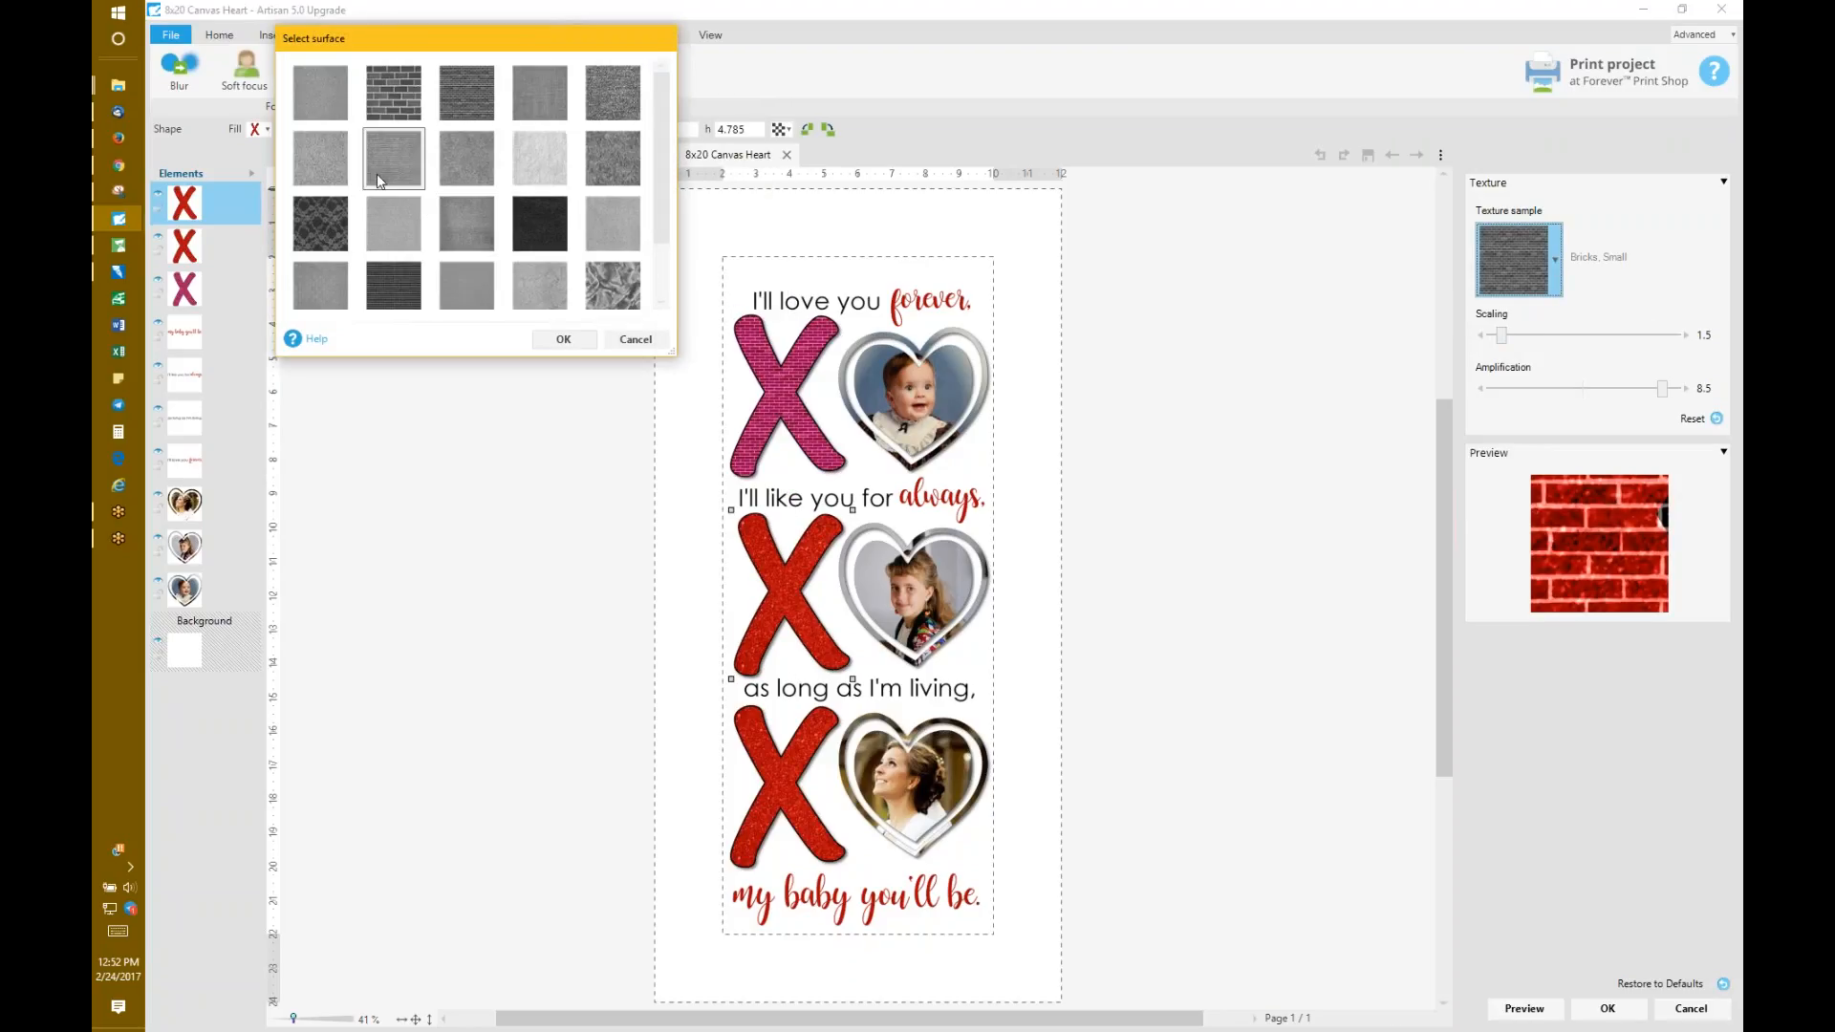
left_click(304, 88)
left_click(564, 340)
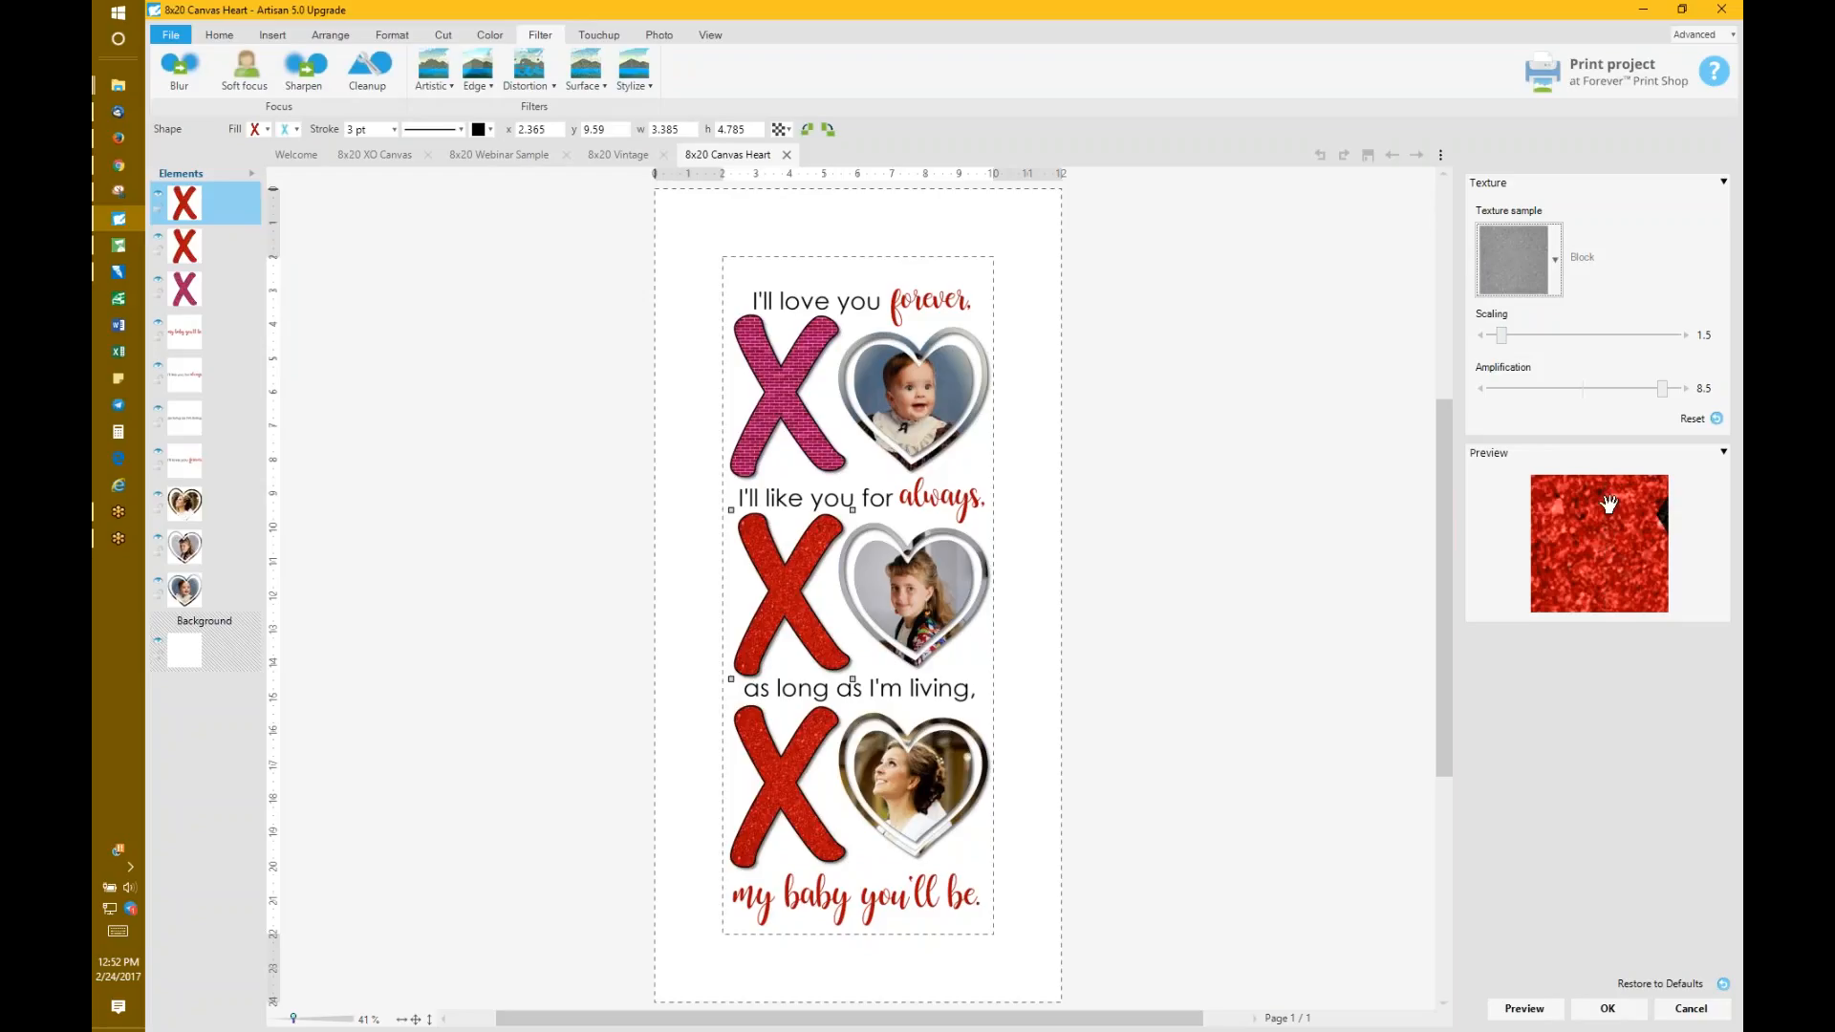
left_click(1505, 336)
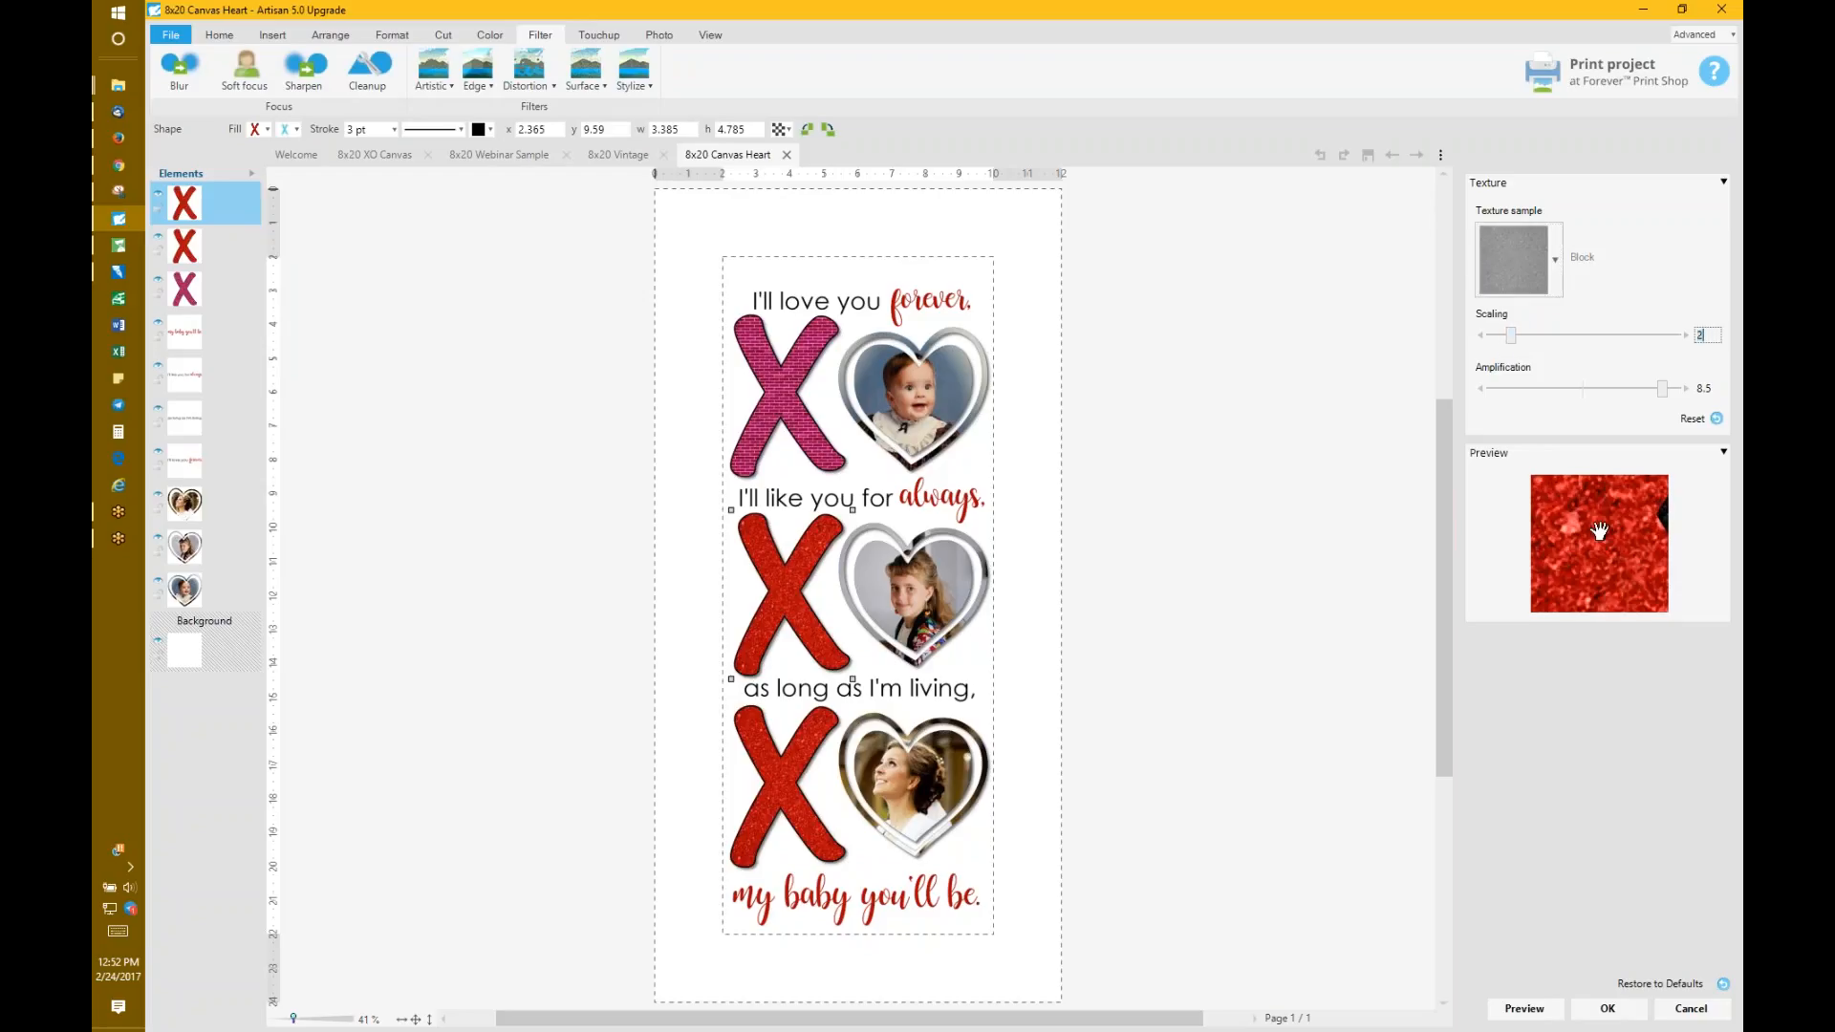
key("Return")
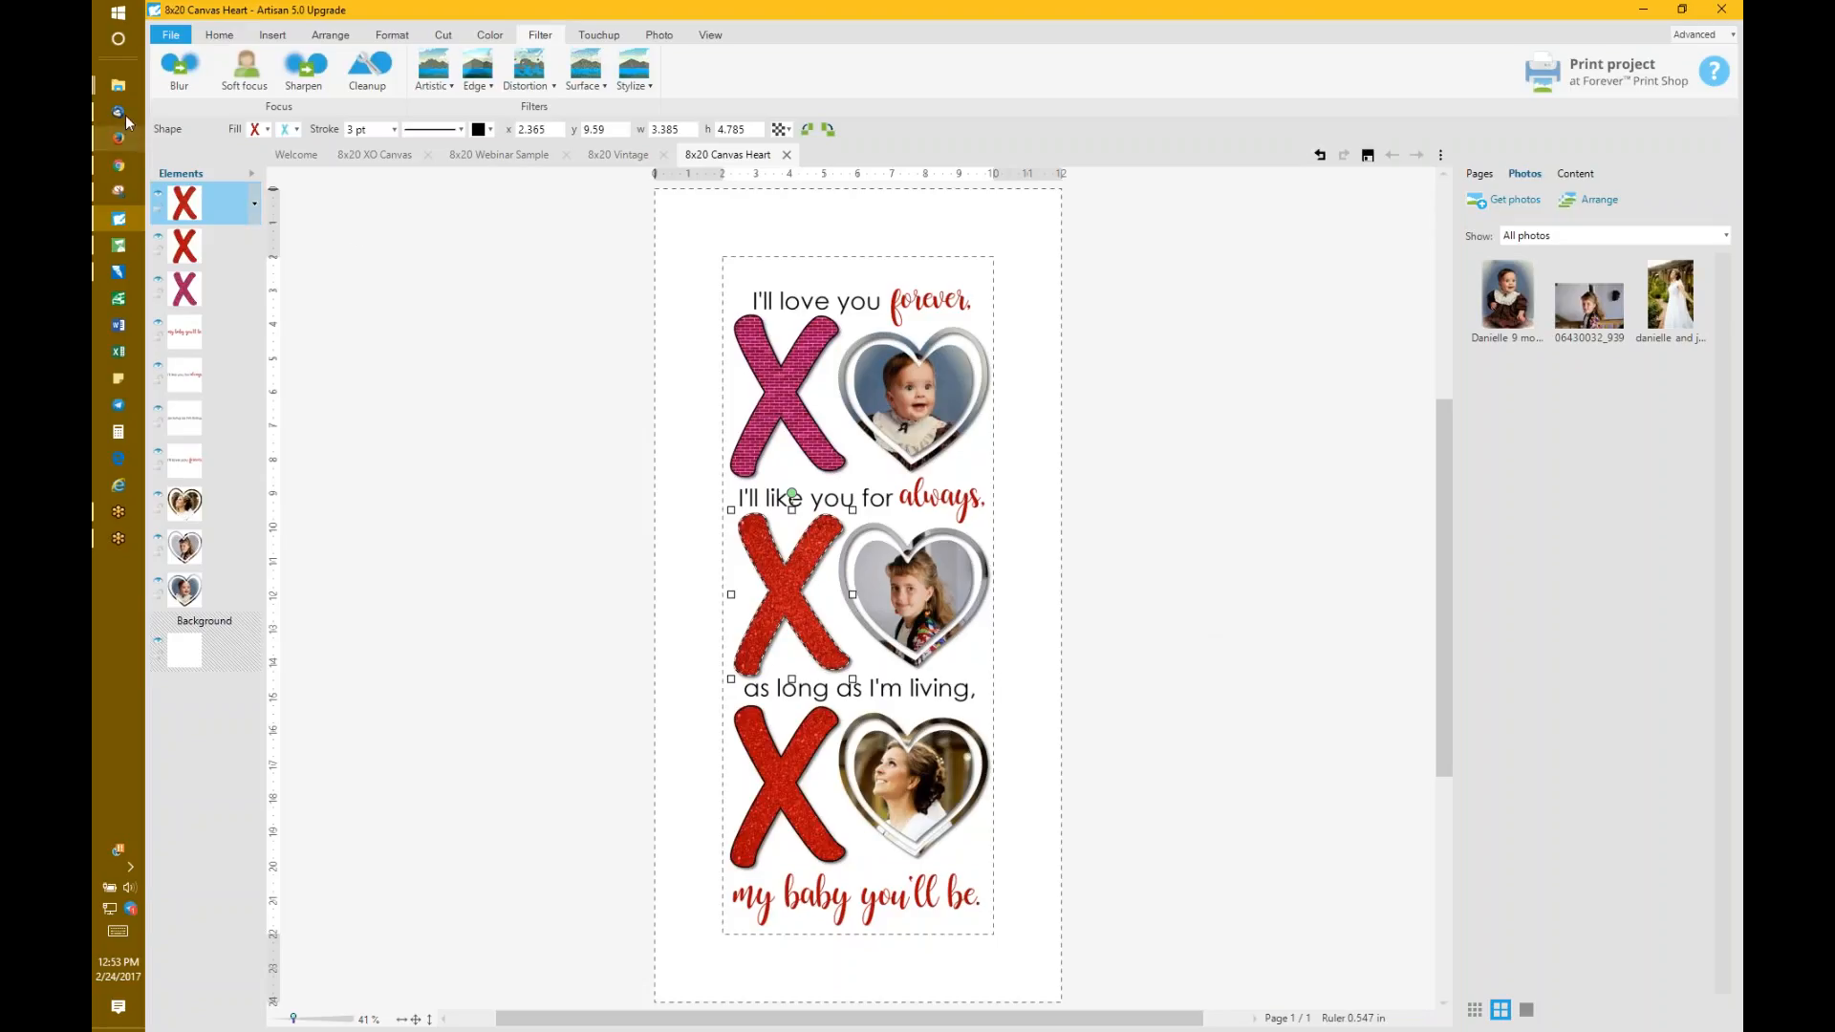
Step: Fill the middle X with a red patterned art kit paper, adjusting the cut area on the Cutting Board
left_click(269, 130)
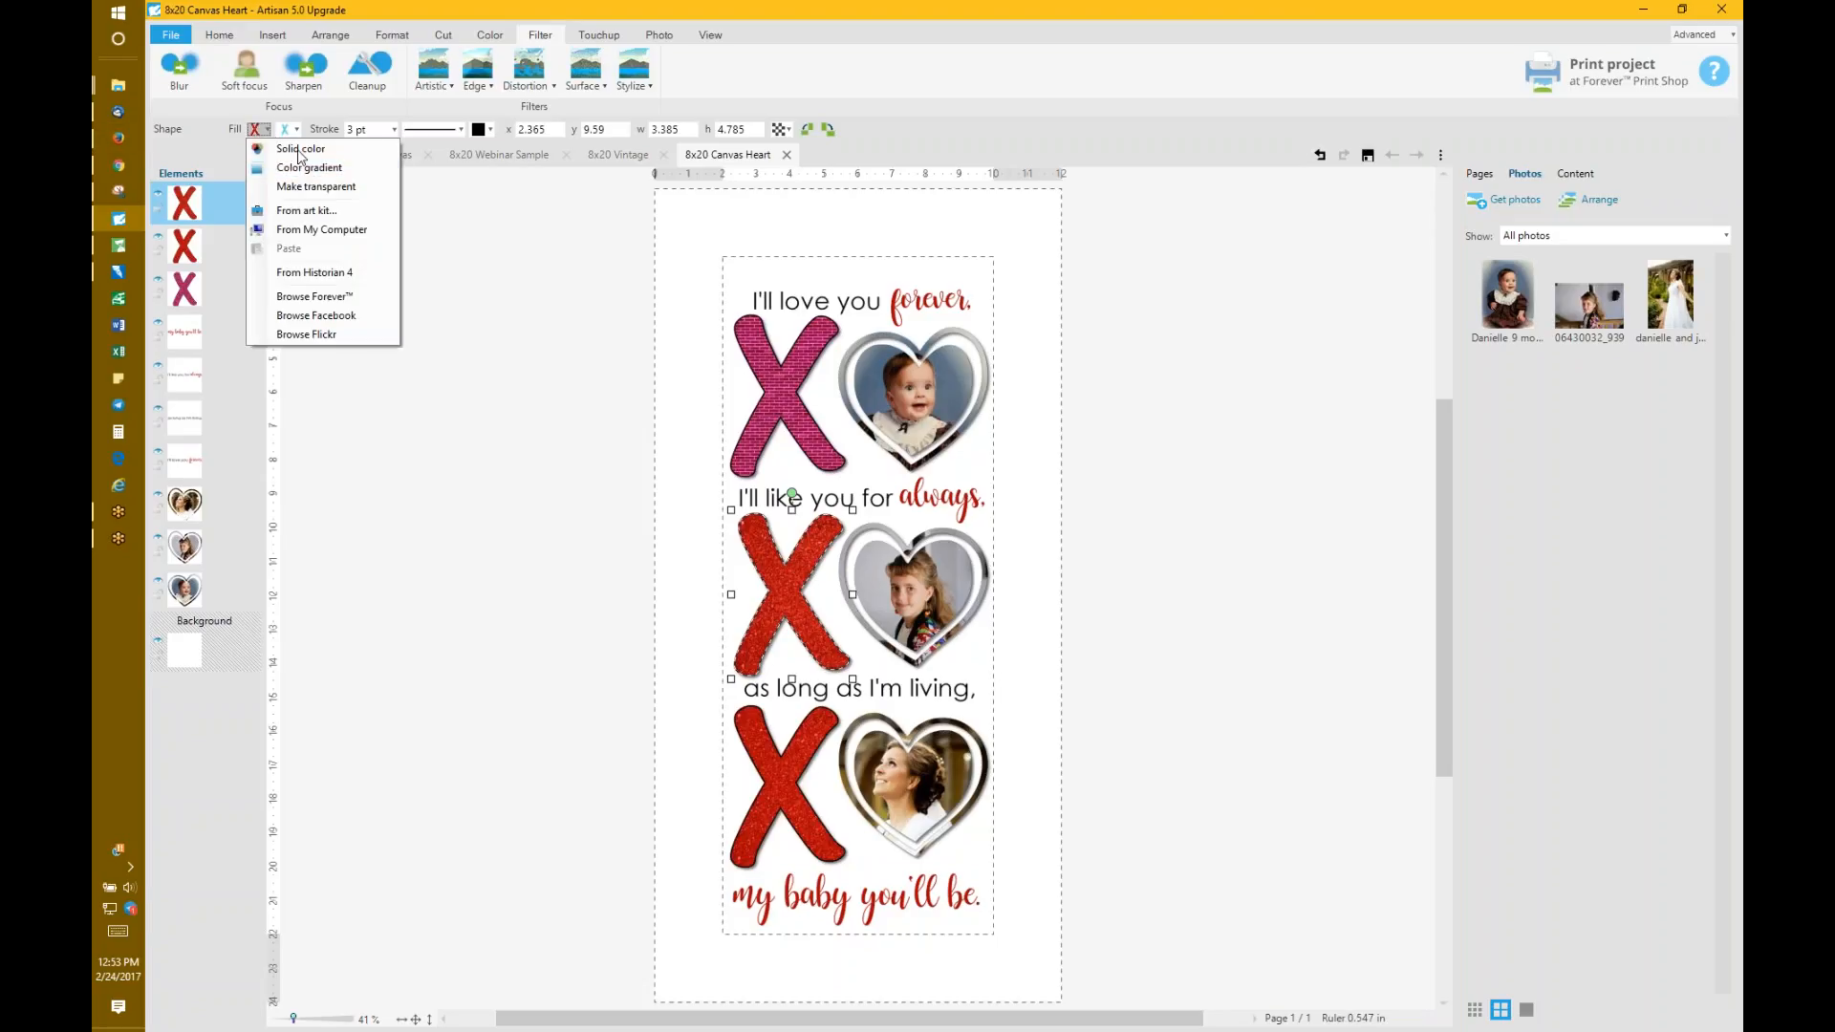
left_click(307, 209)
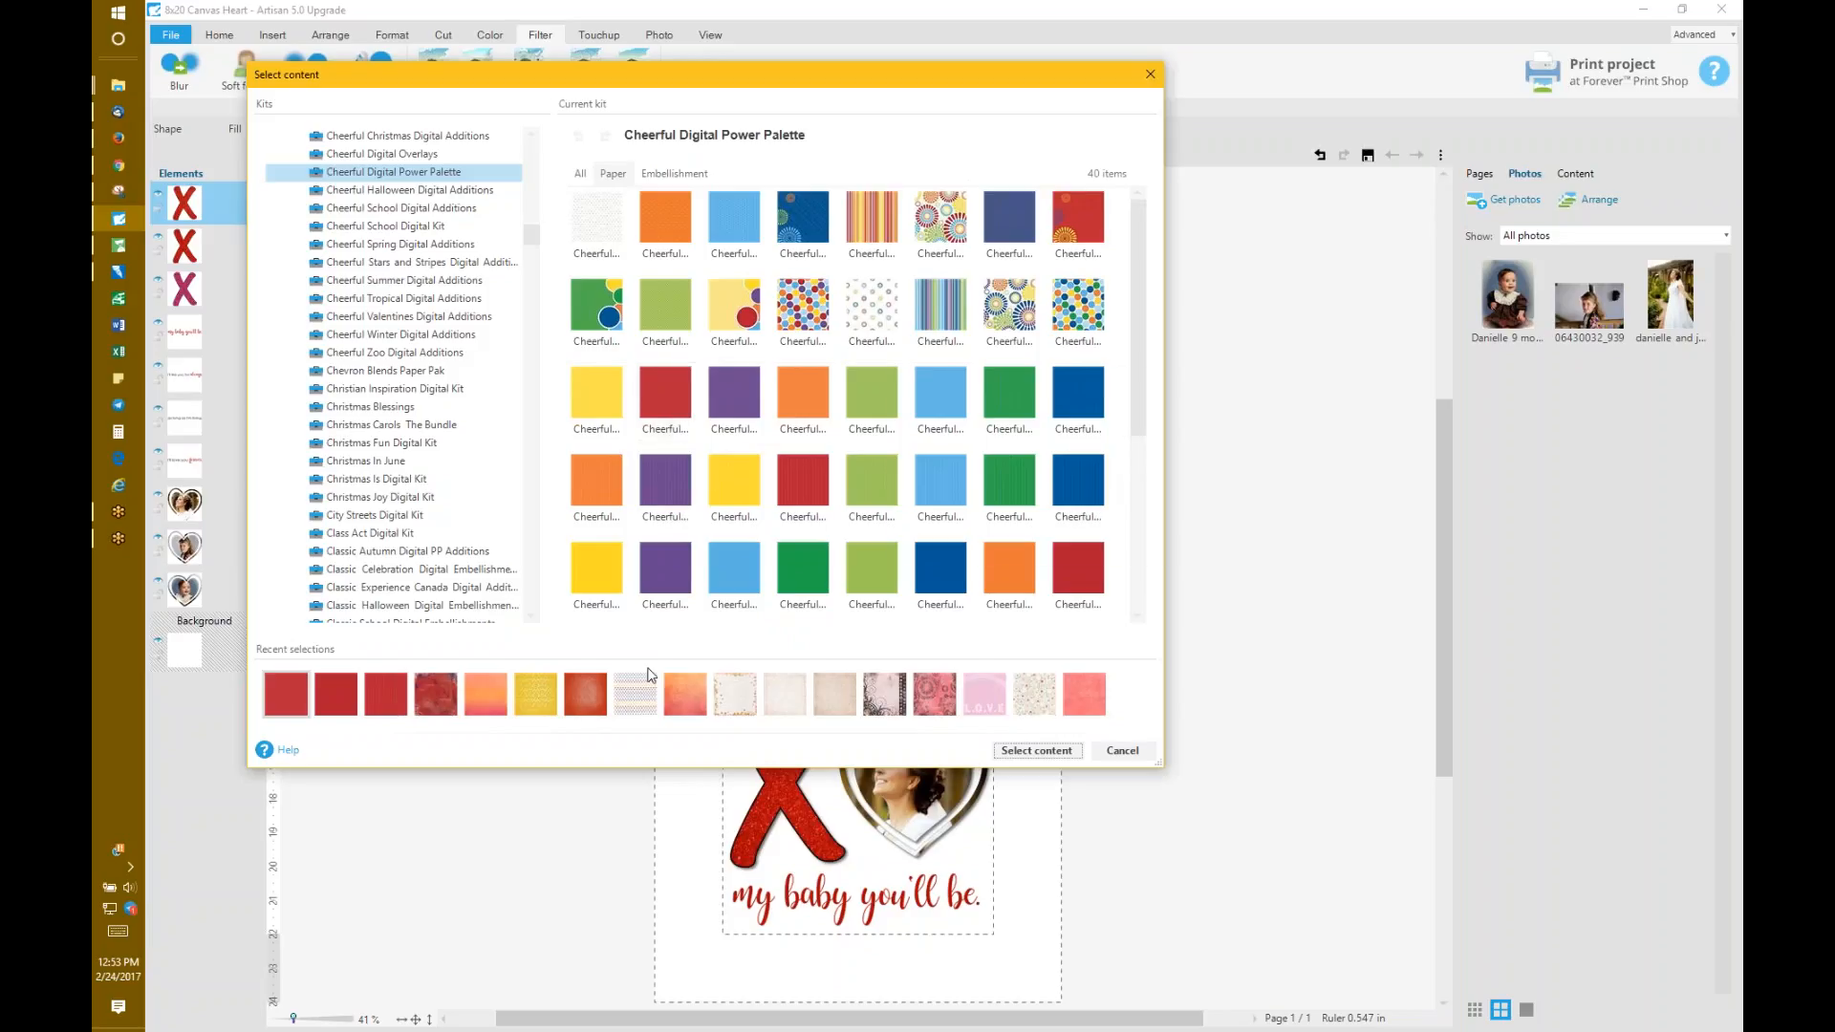
mouse_move(545, 705)
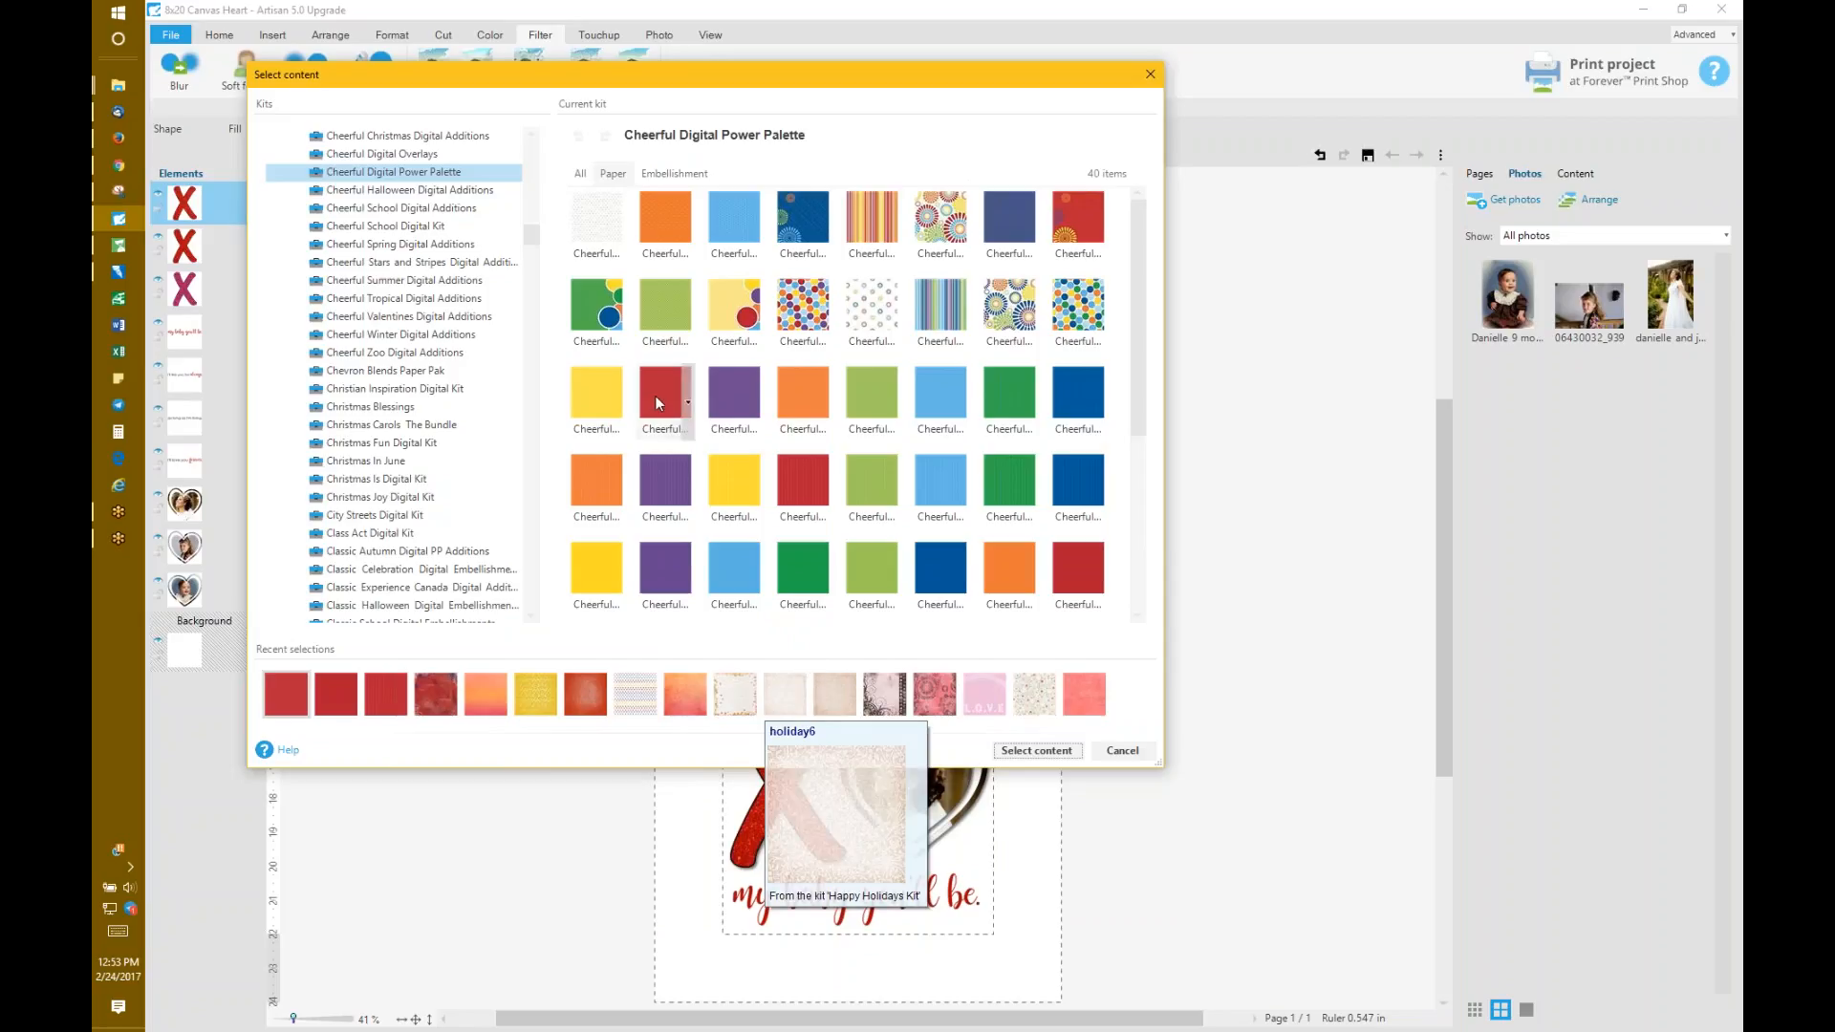
left_click(1037, 750)
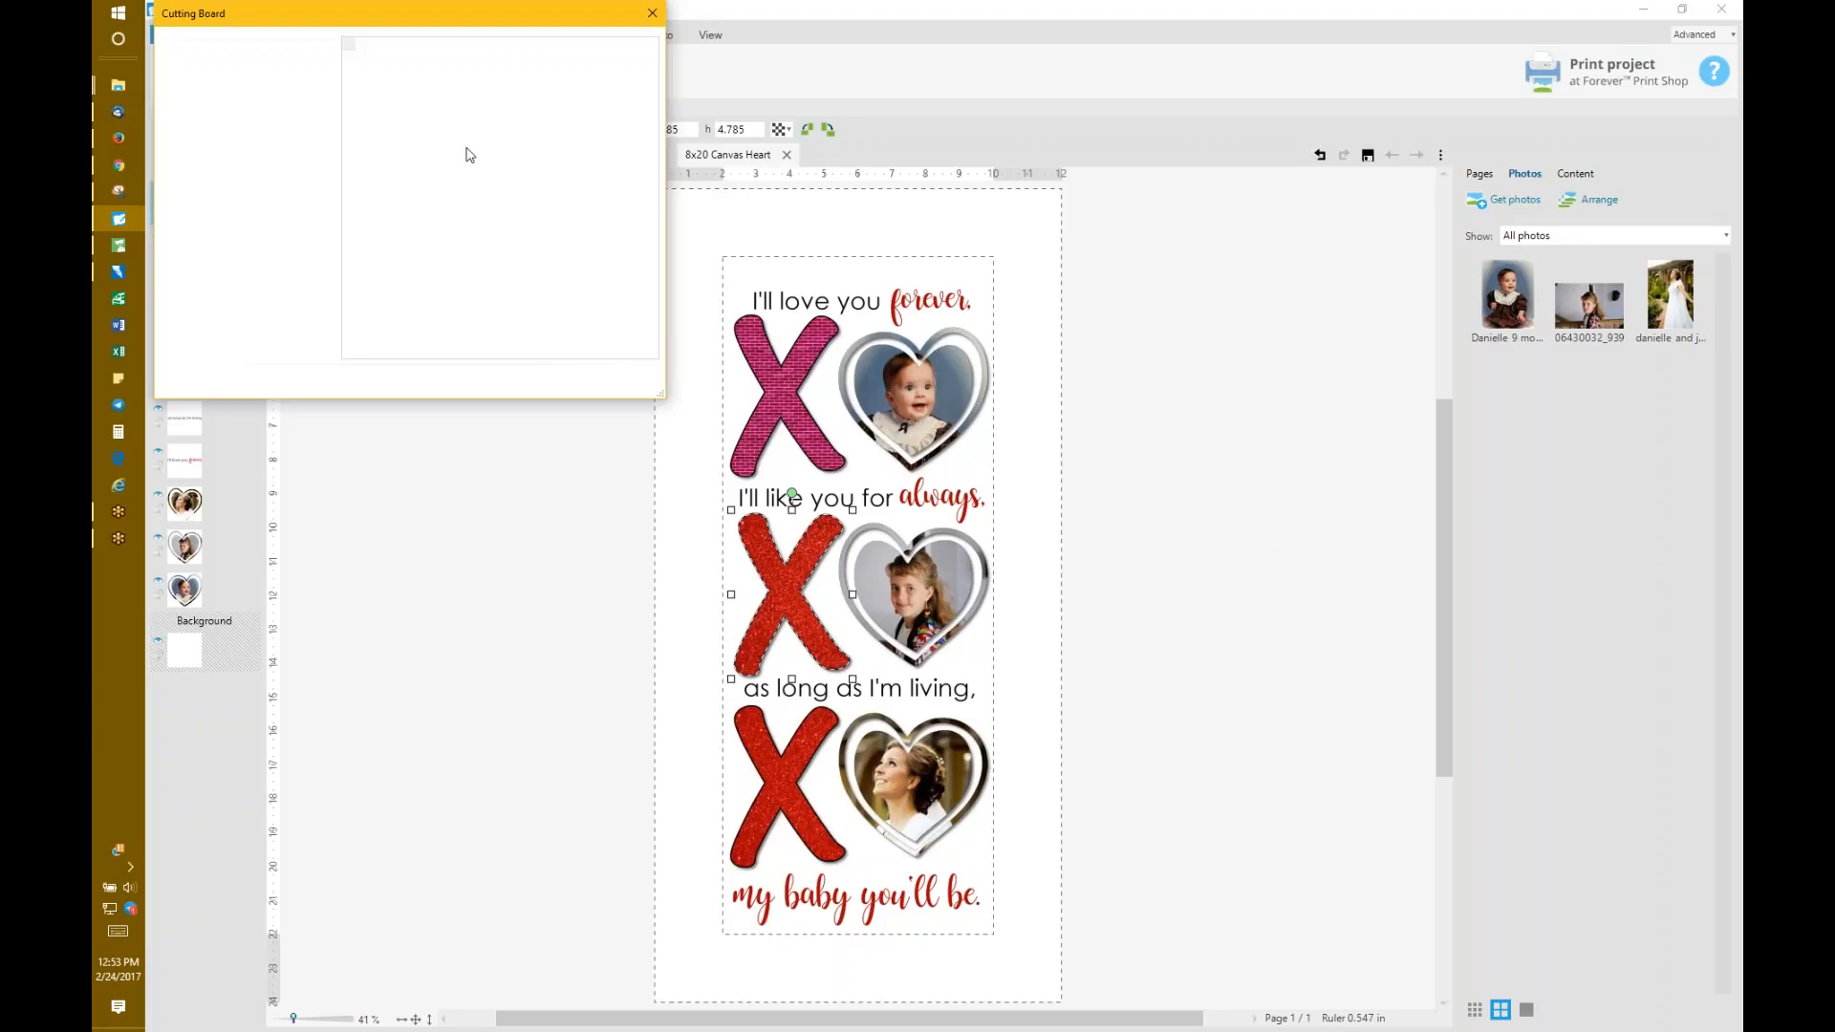
left_click_drag(479, 178, 446, 135)
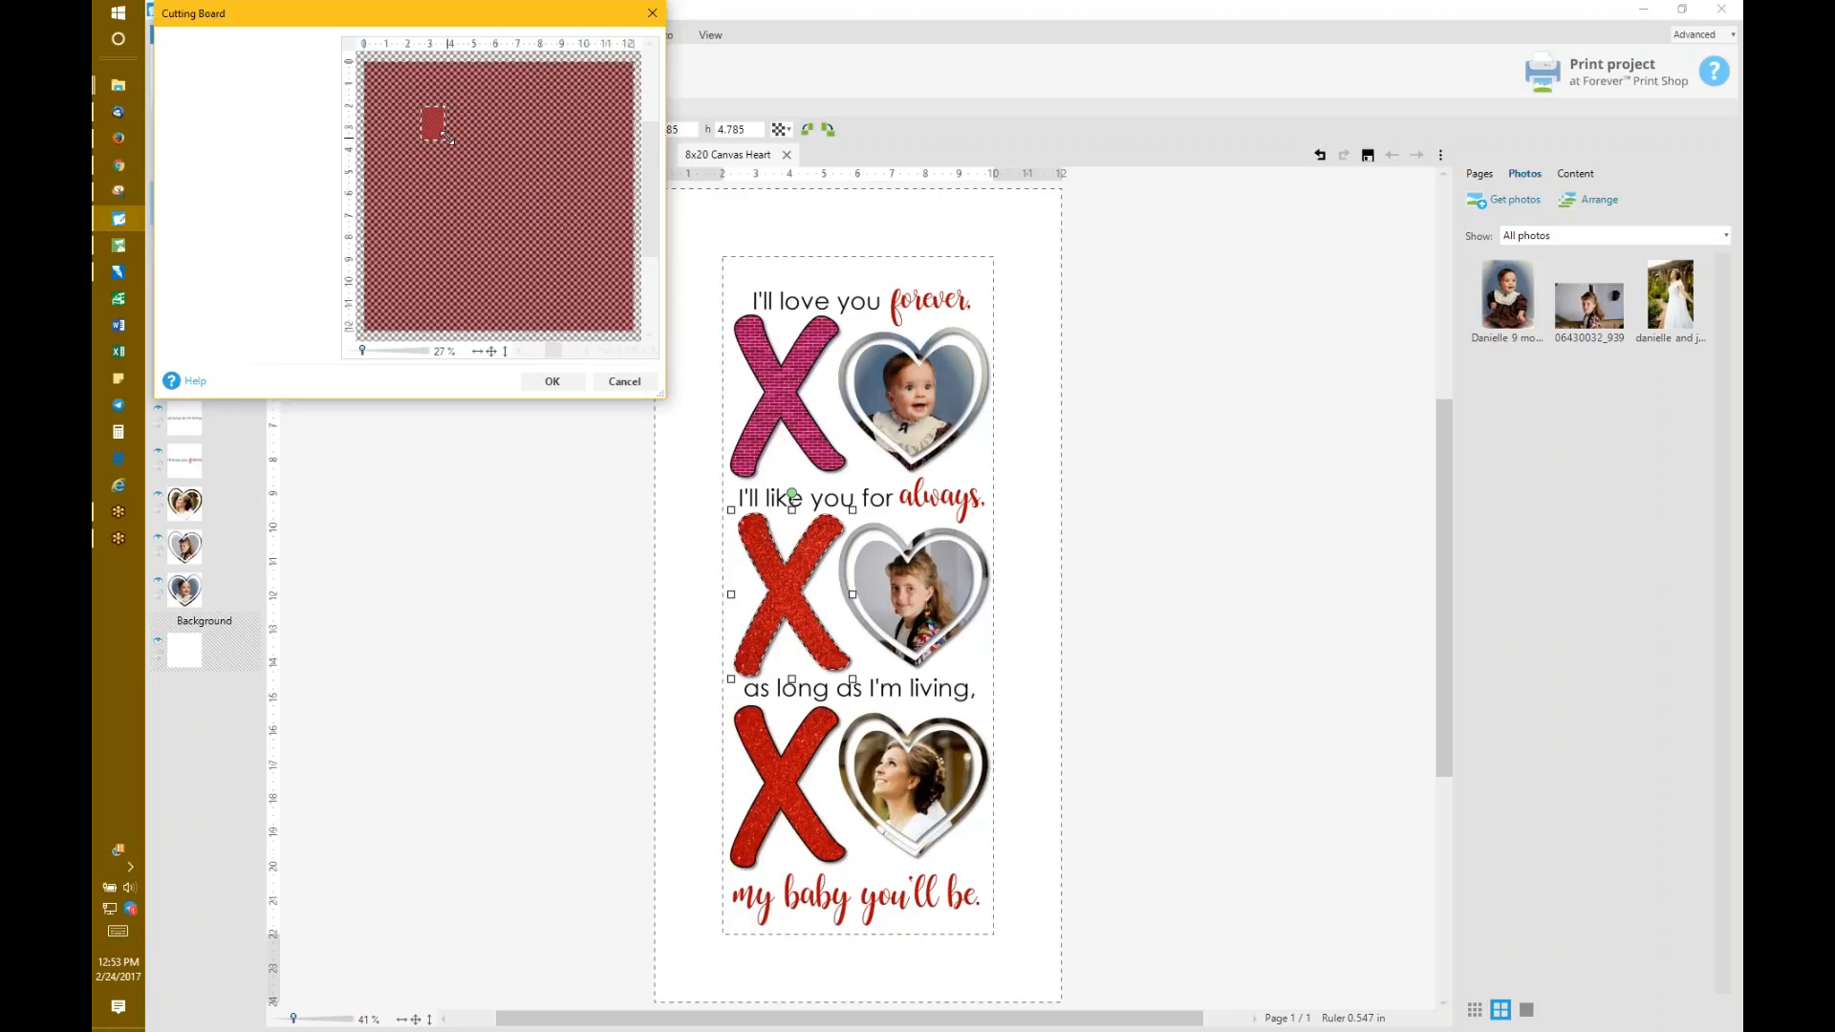
mouse_move(445, 137)
left_mouse_down()
mouse_move(560, 275)
mouse_move(454, 151)
left_mouse_up()
left_click(552, 381)
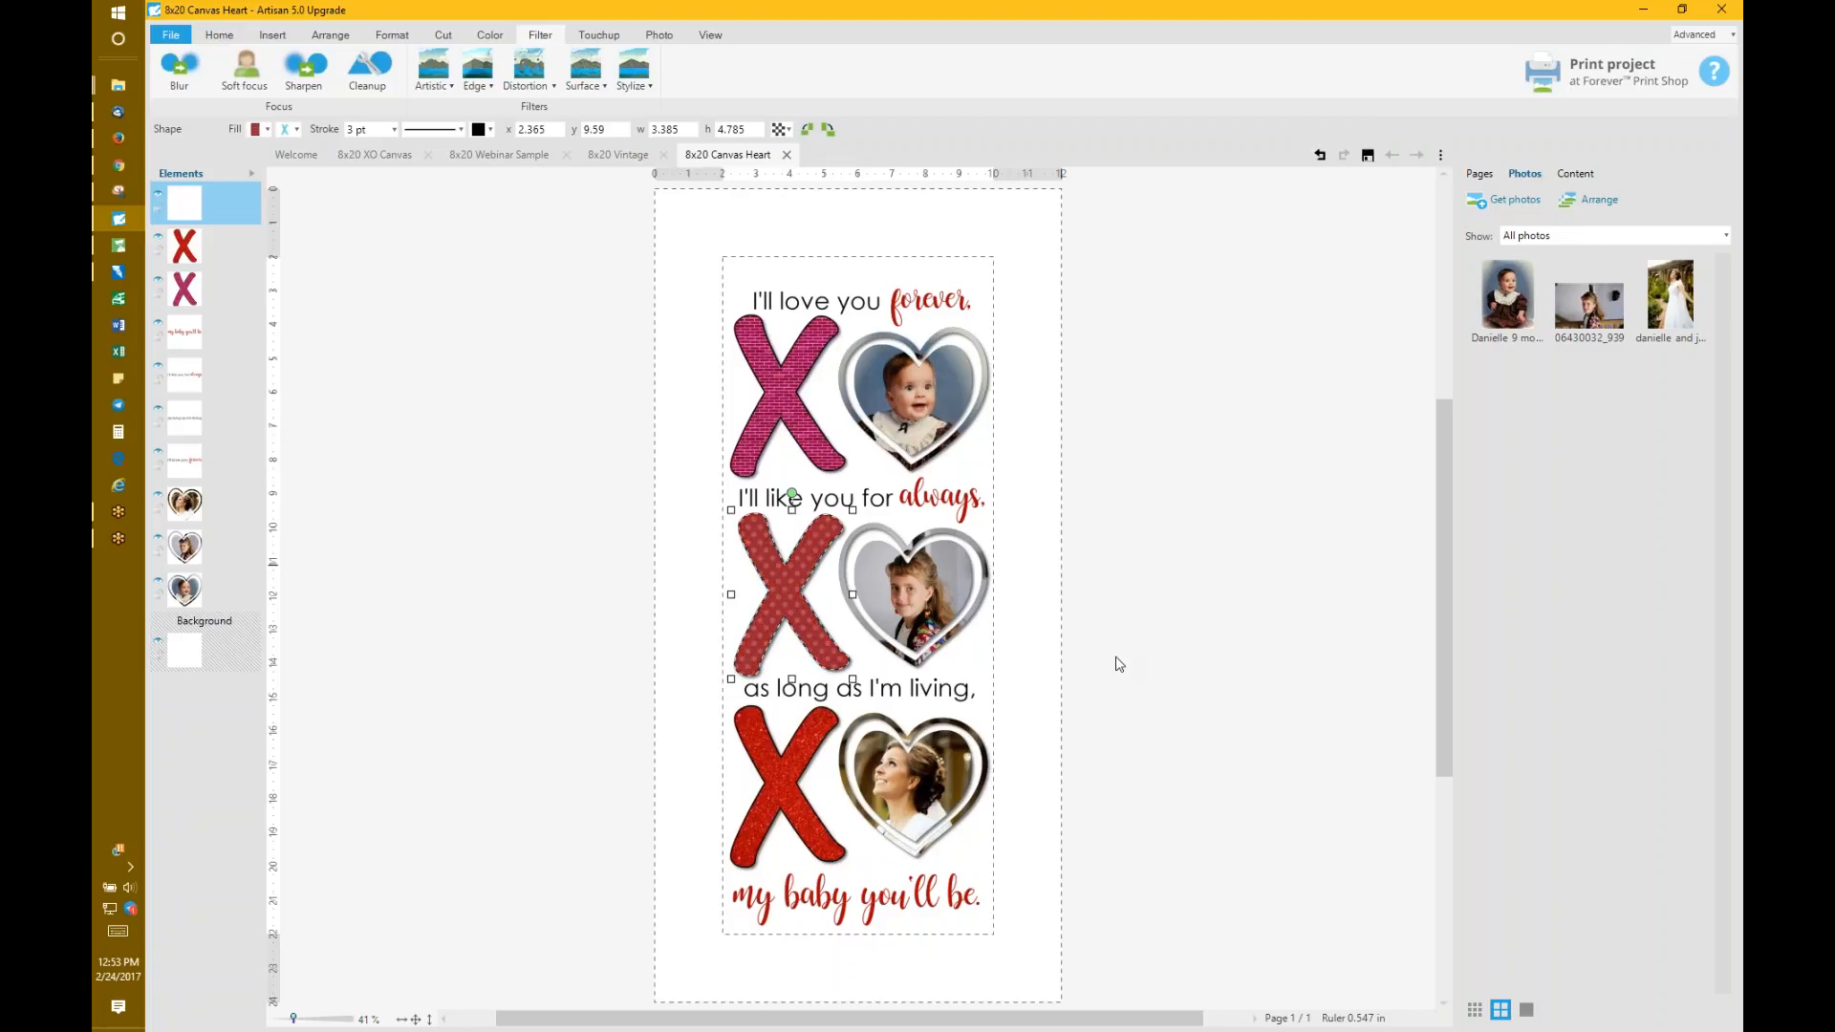
Step: Fill the lower X with a two-color red and white gradient, using the square pattern with a white centre and red edges
left_click(828, 724)
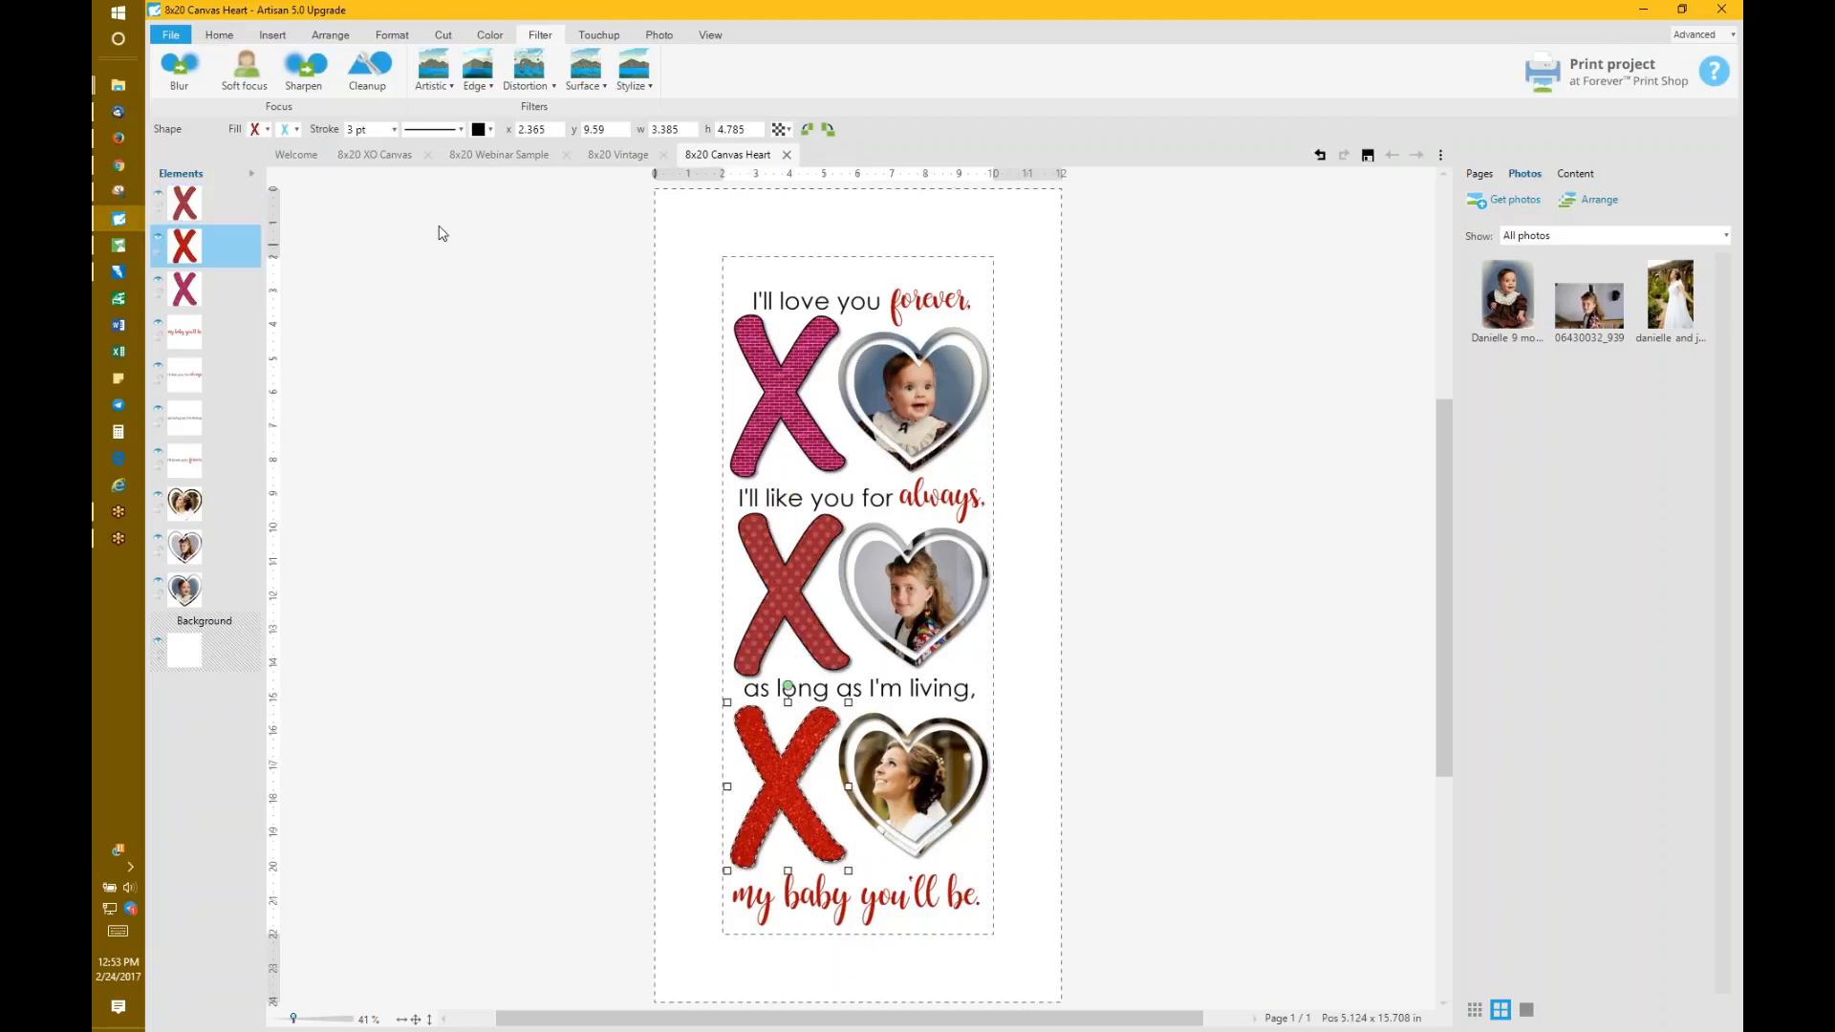
left_click(268, 136)
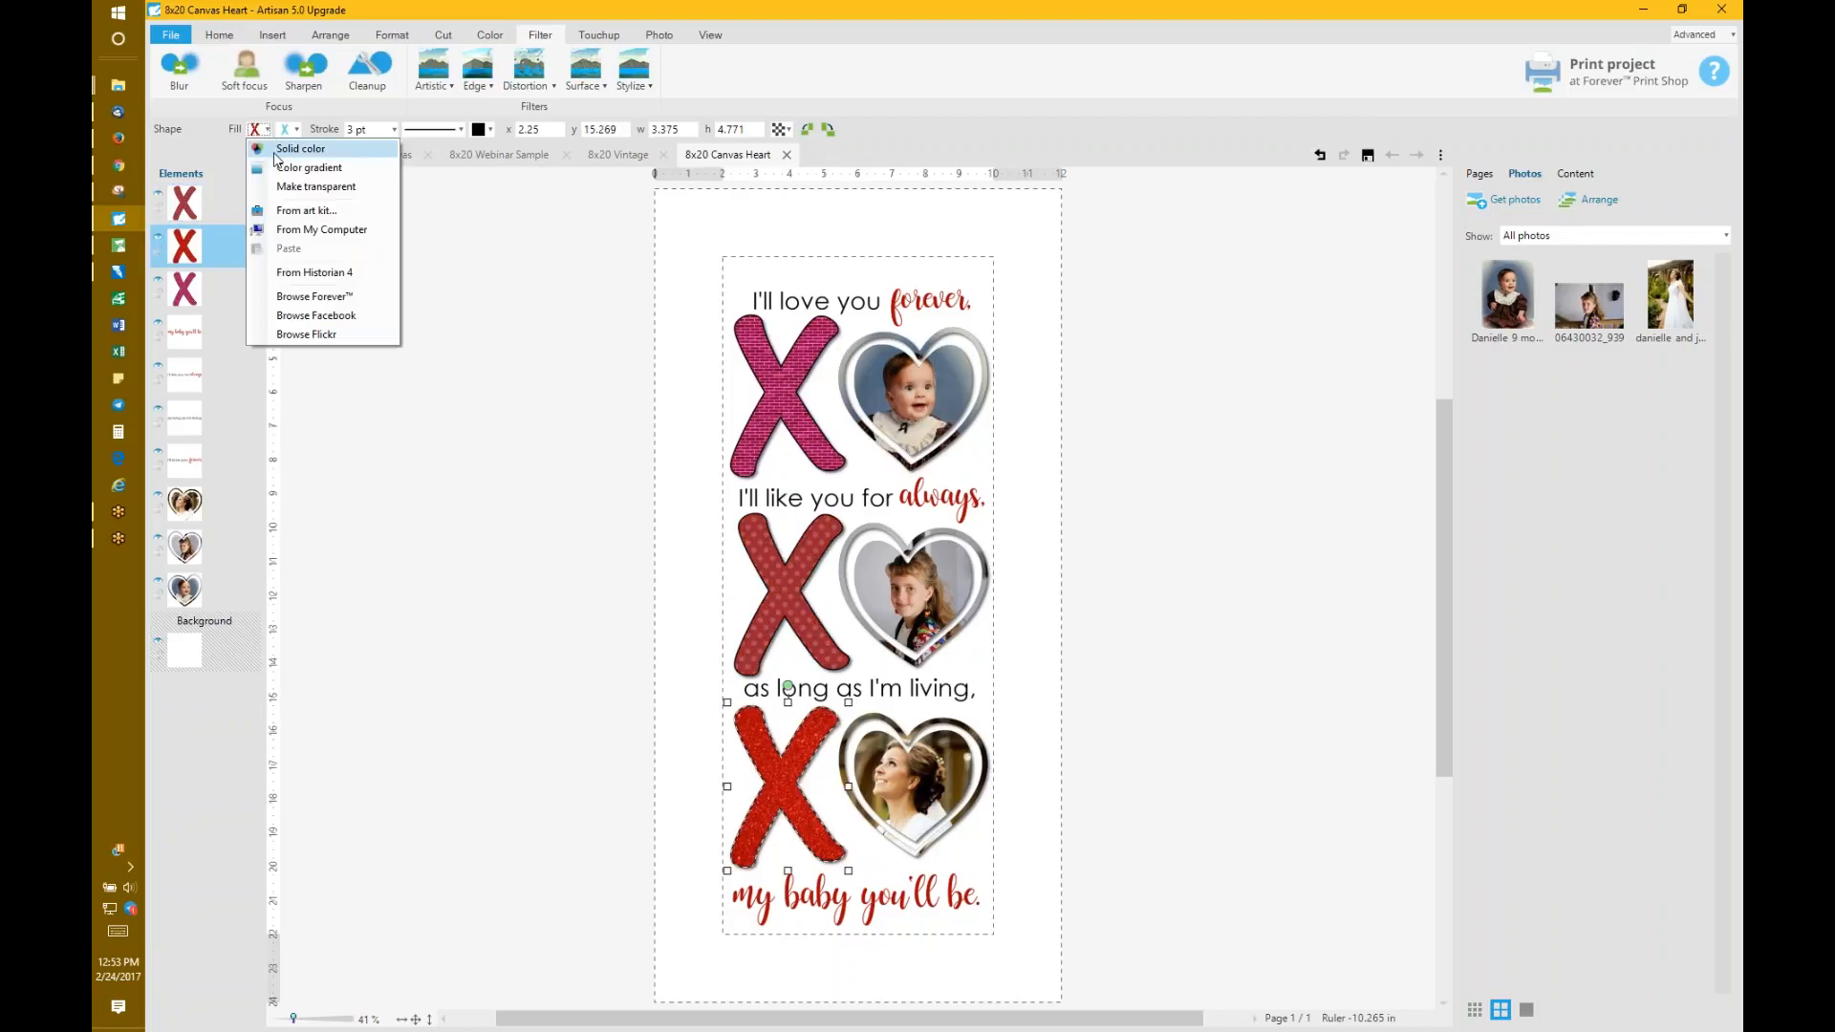
left_click(298, 181)
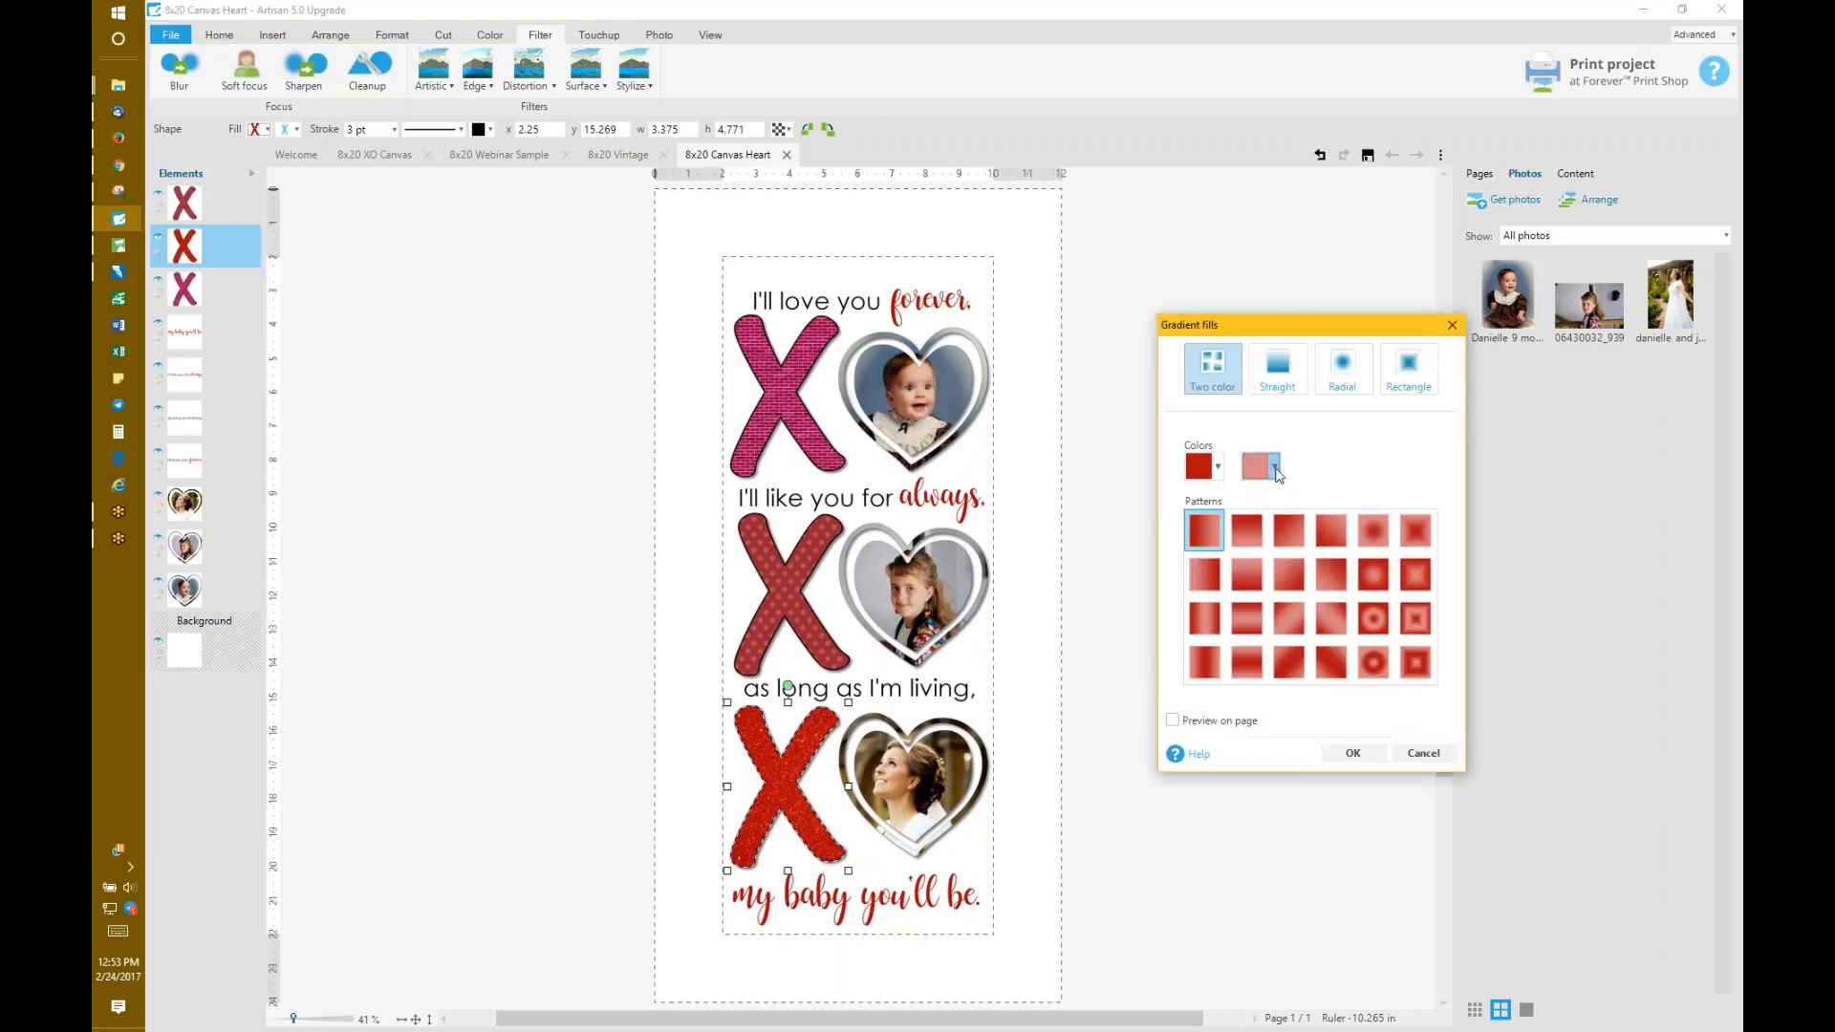
left_click(1275, 468)
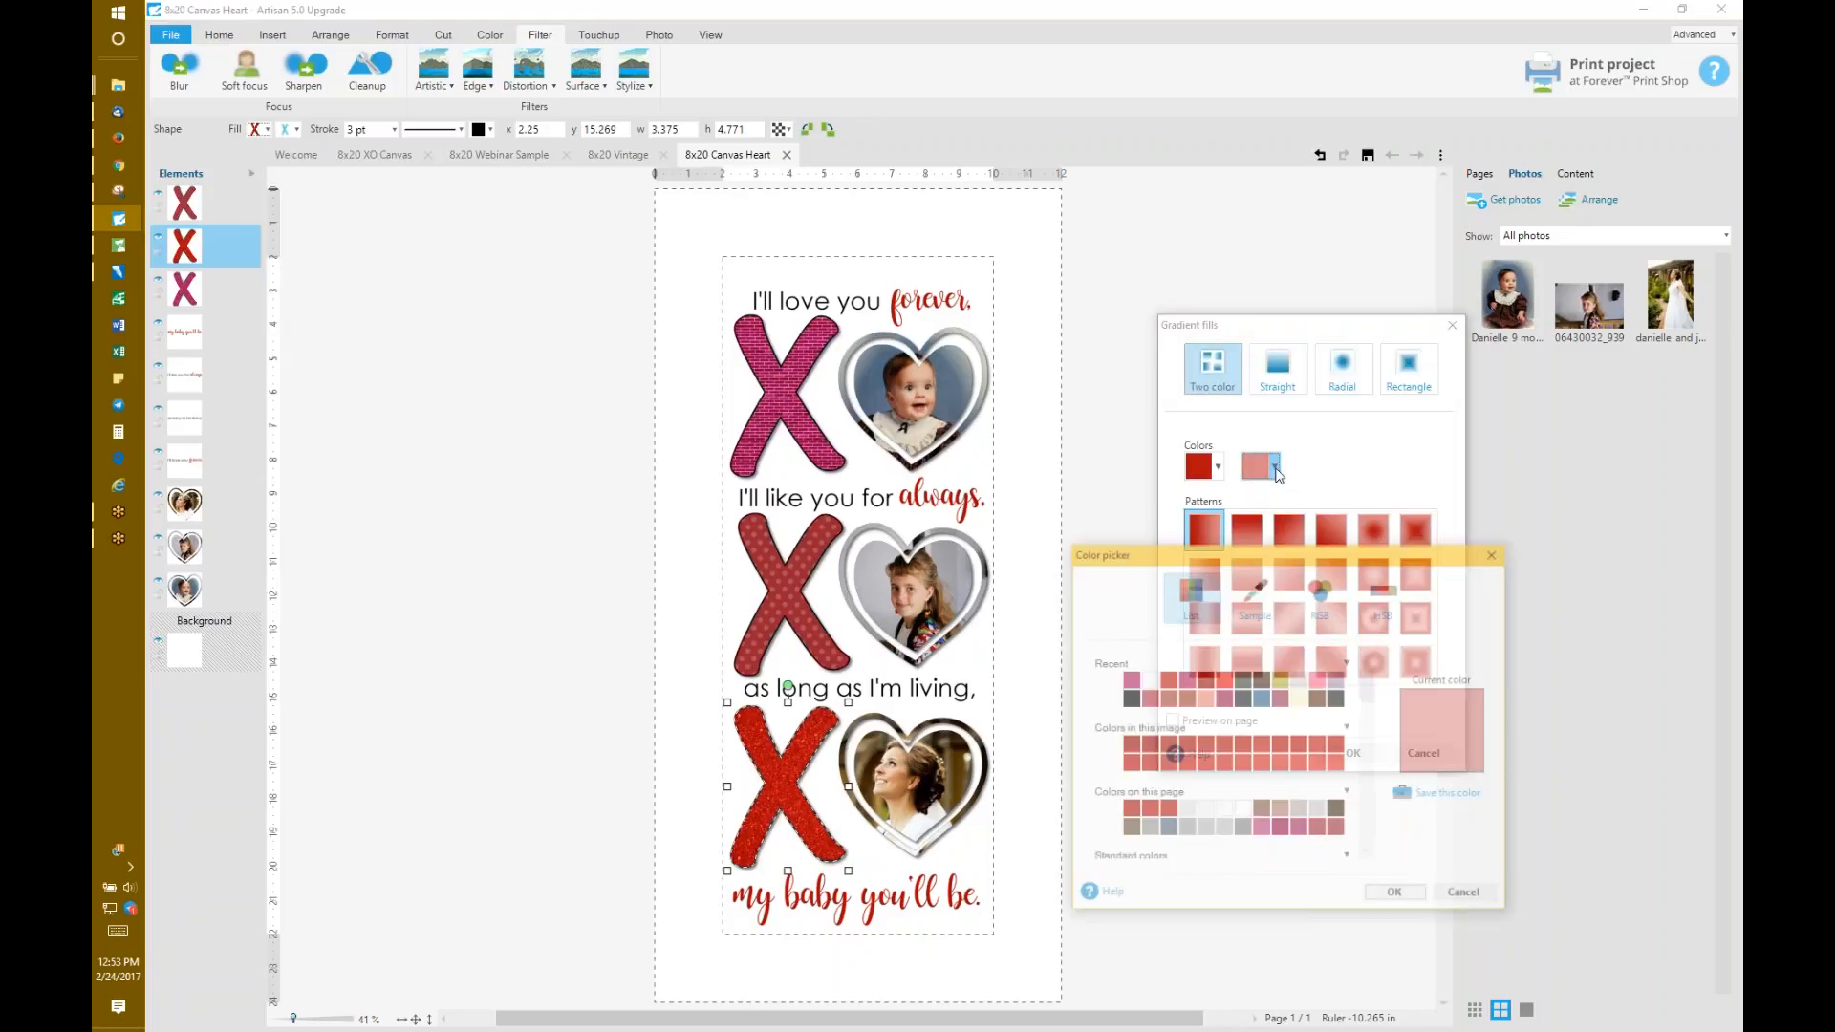
left_click(1148, 679)
left_click(1397, 896)
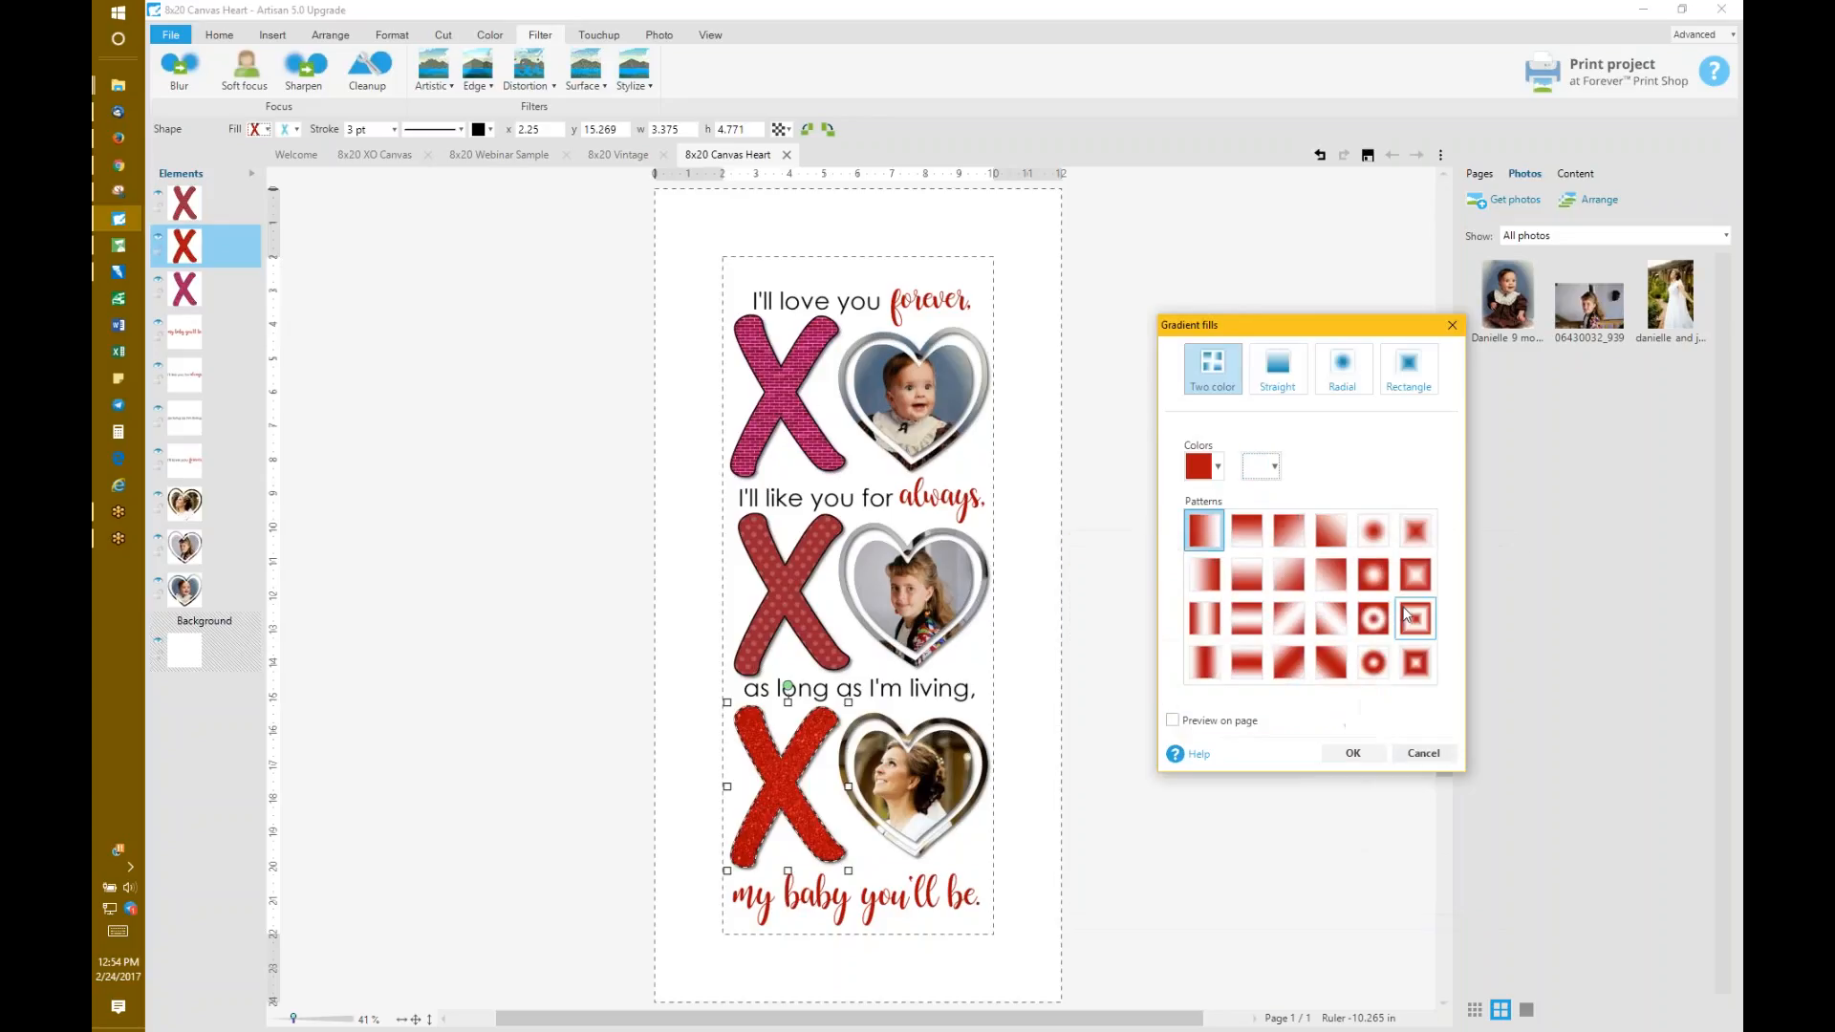
left_click(1416, 574)
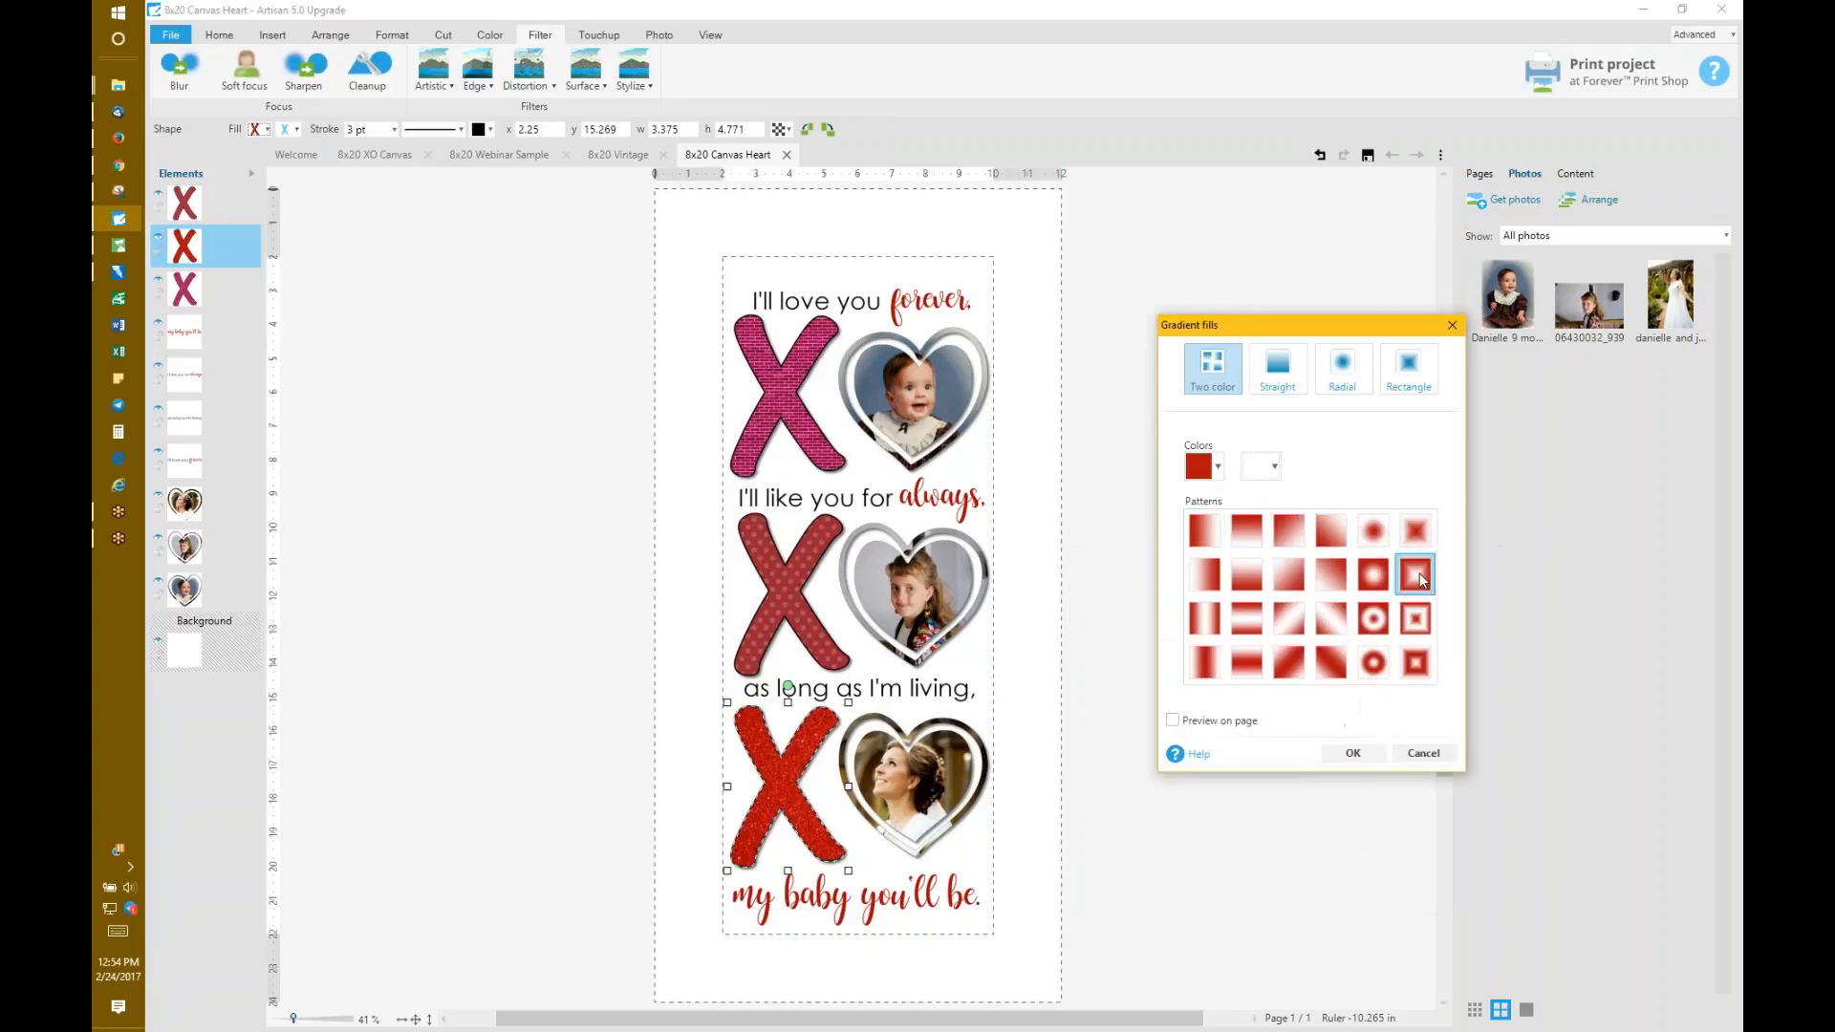
left_click(1360, 761)
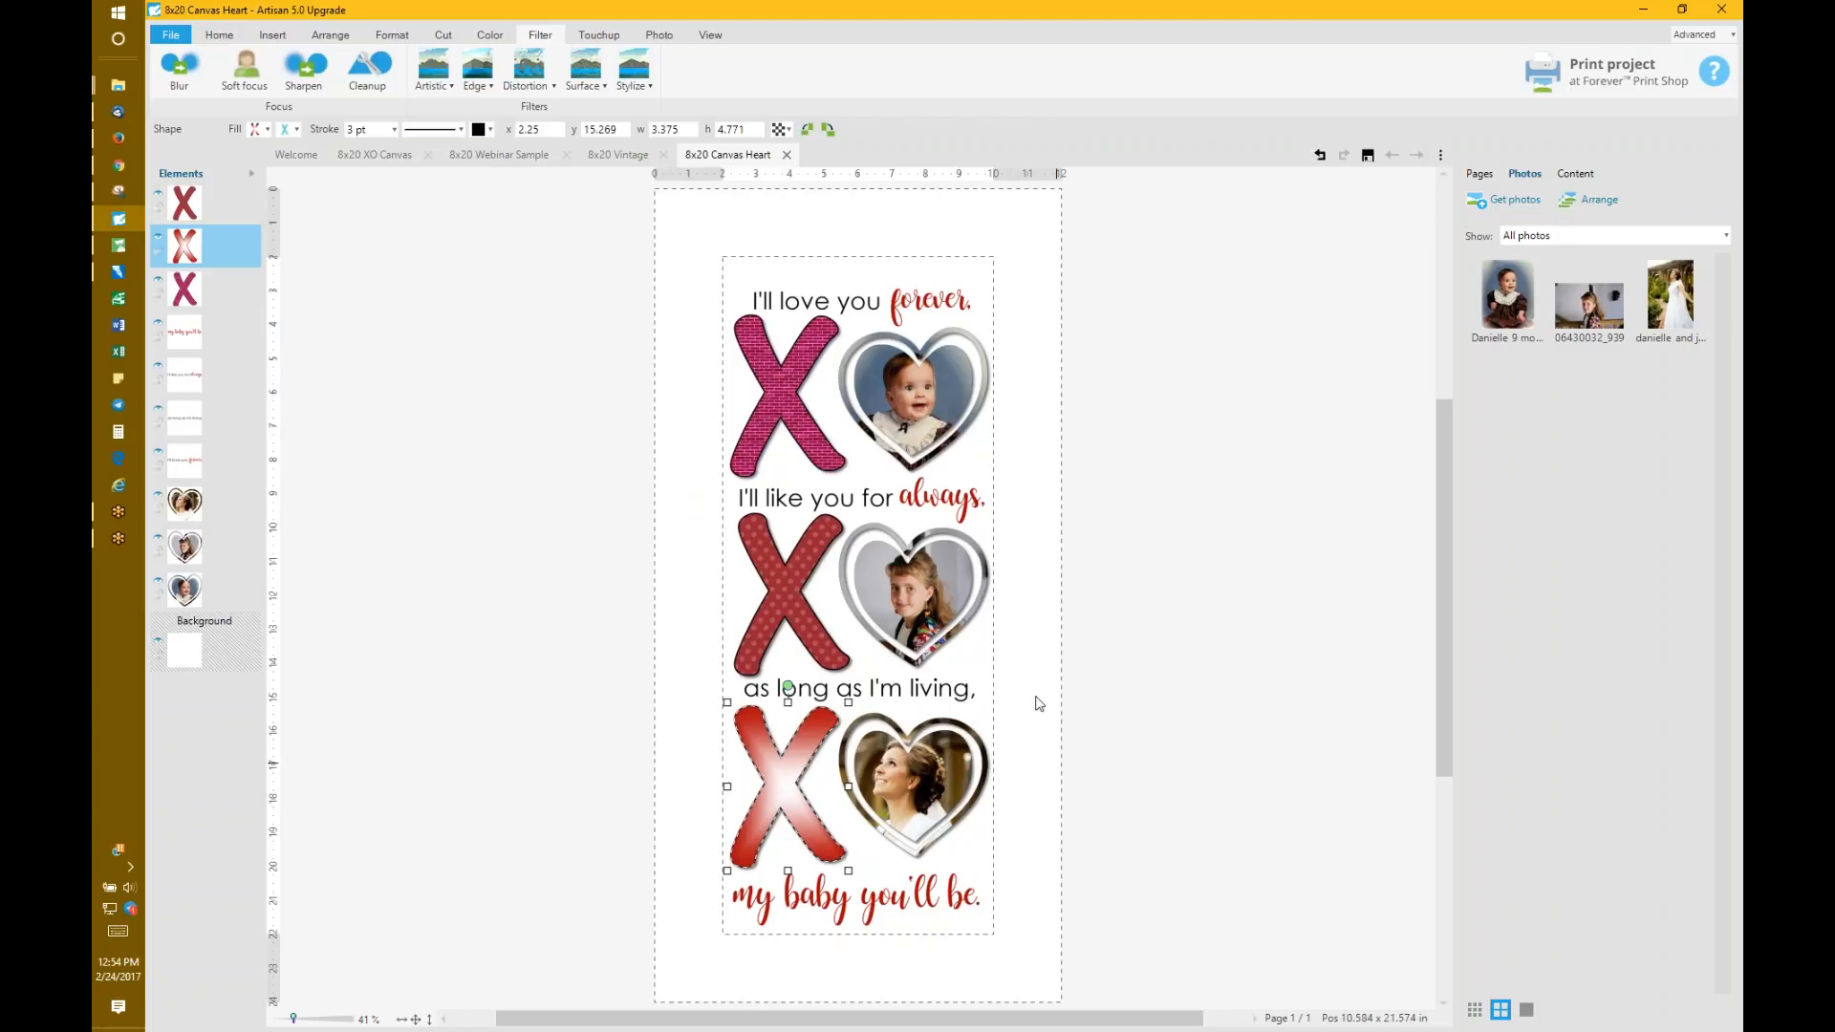
left_click(1042, 384)
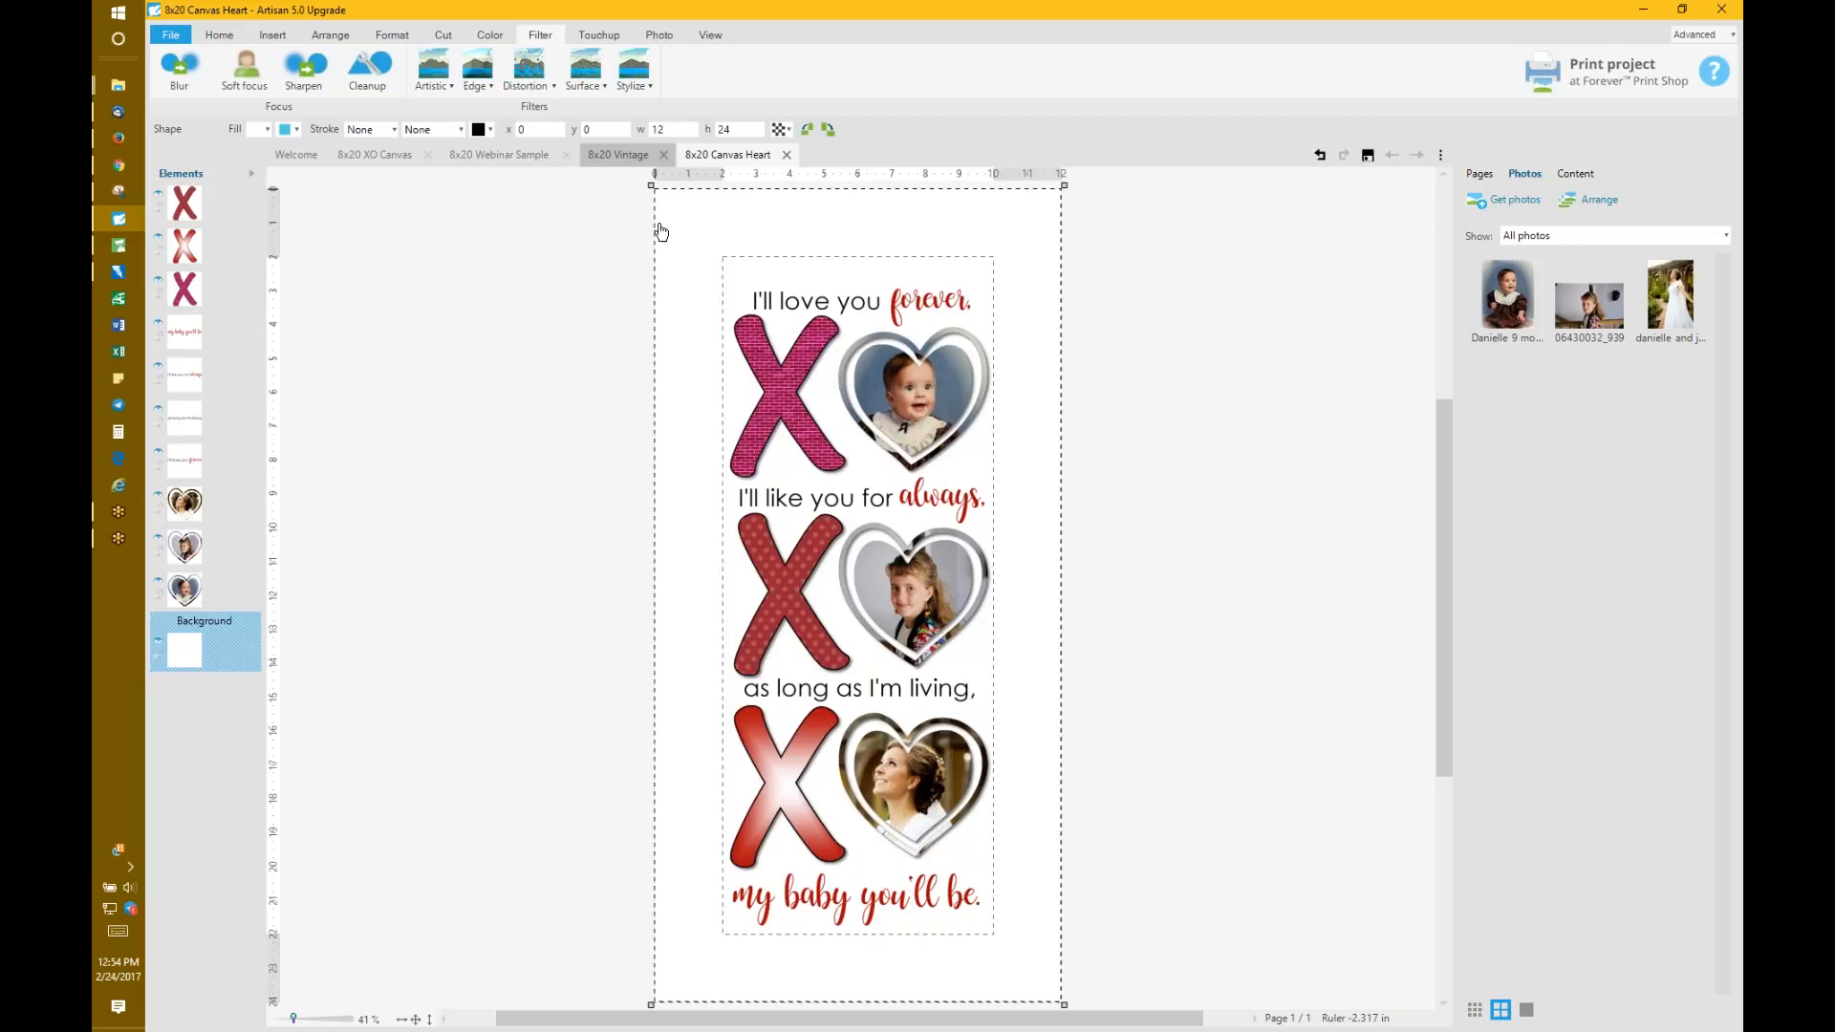
Step: Open the 8x20 Vintage project, preview it trimmed, and return to the full page preview
left_click(631, 161)
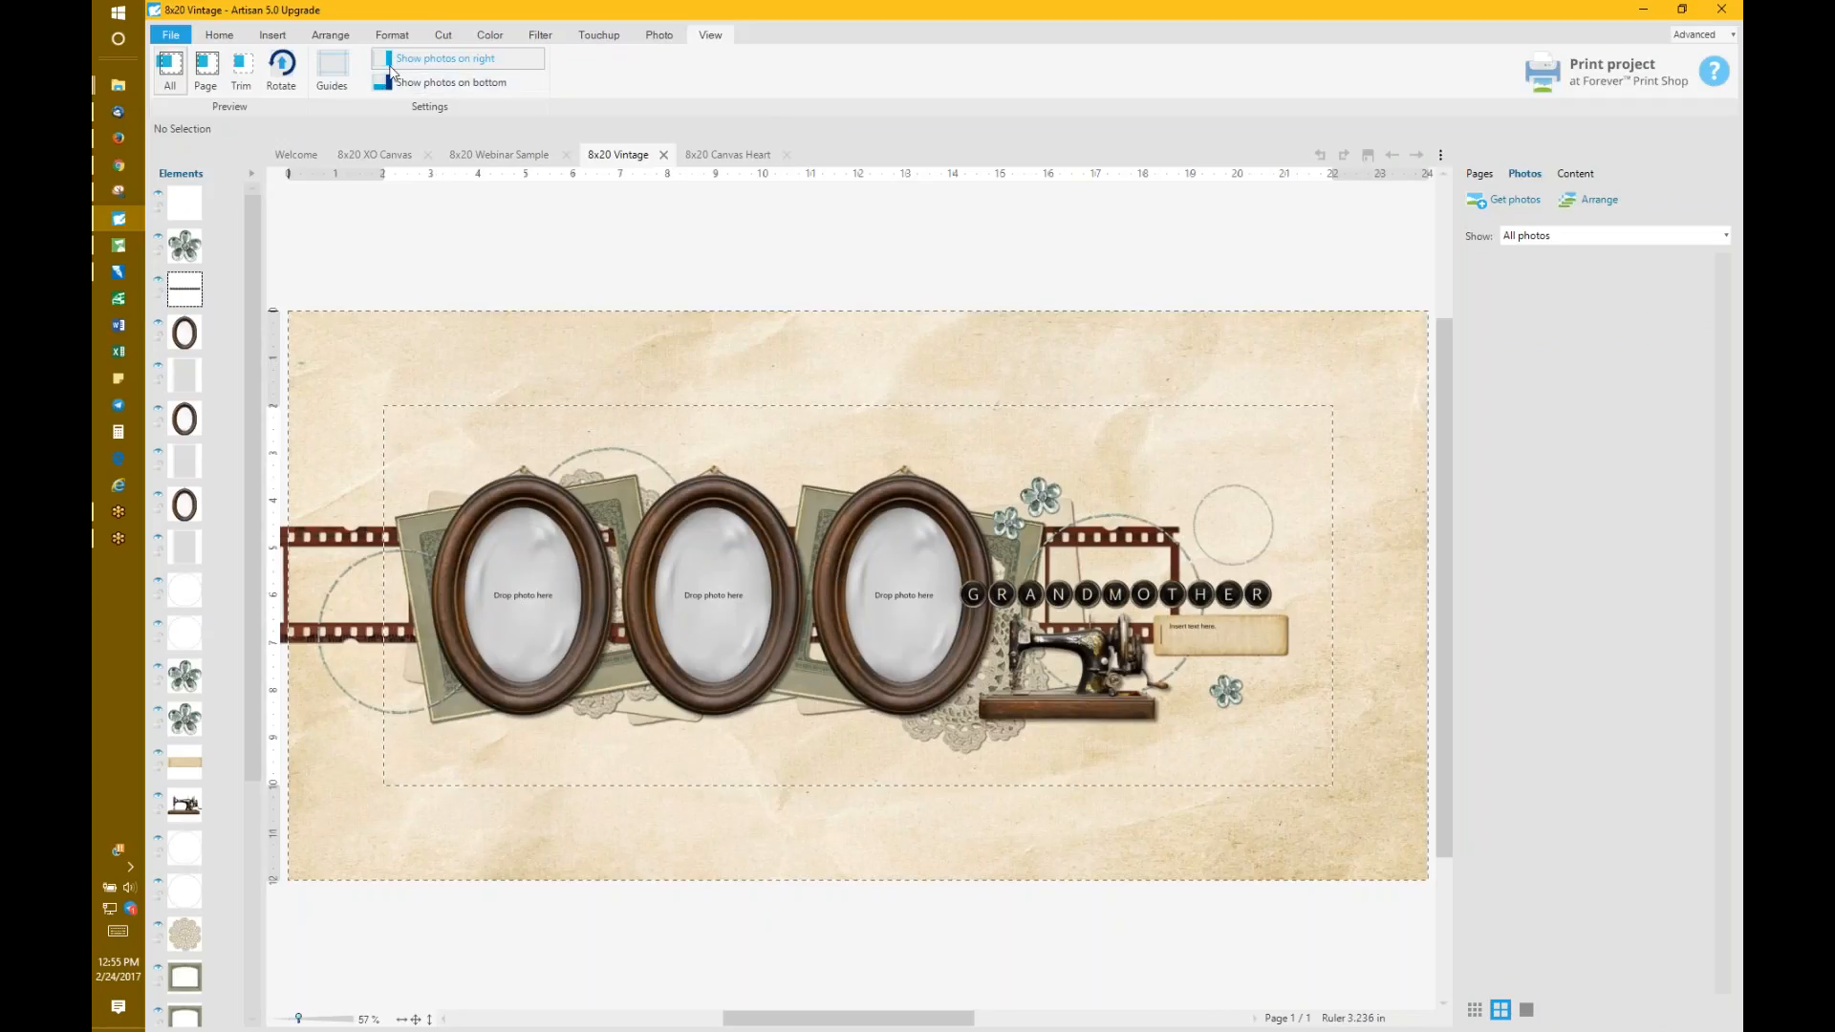
left_click(240, 73)
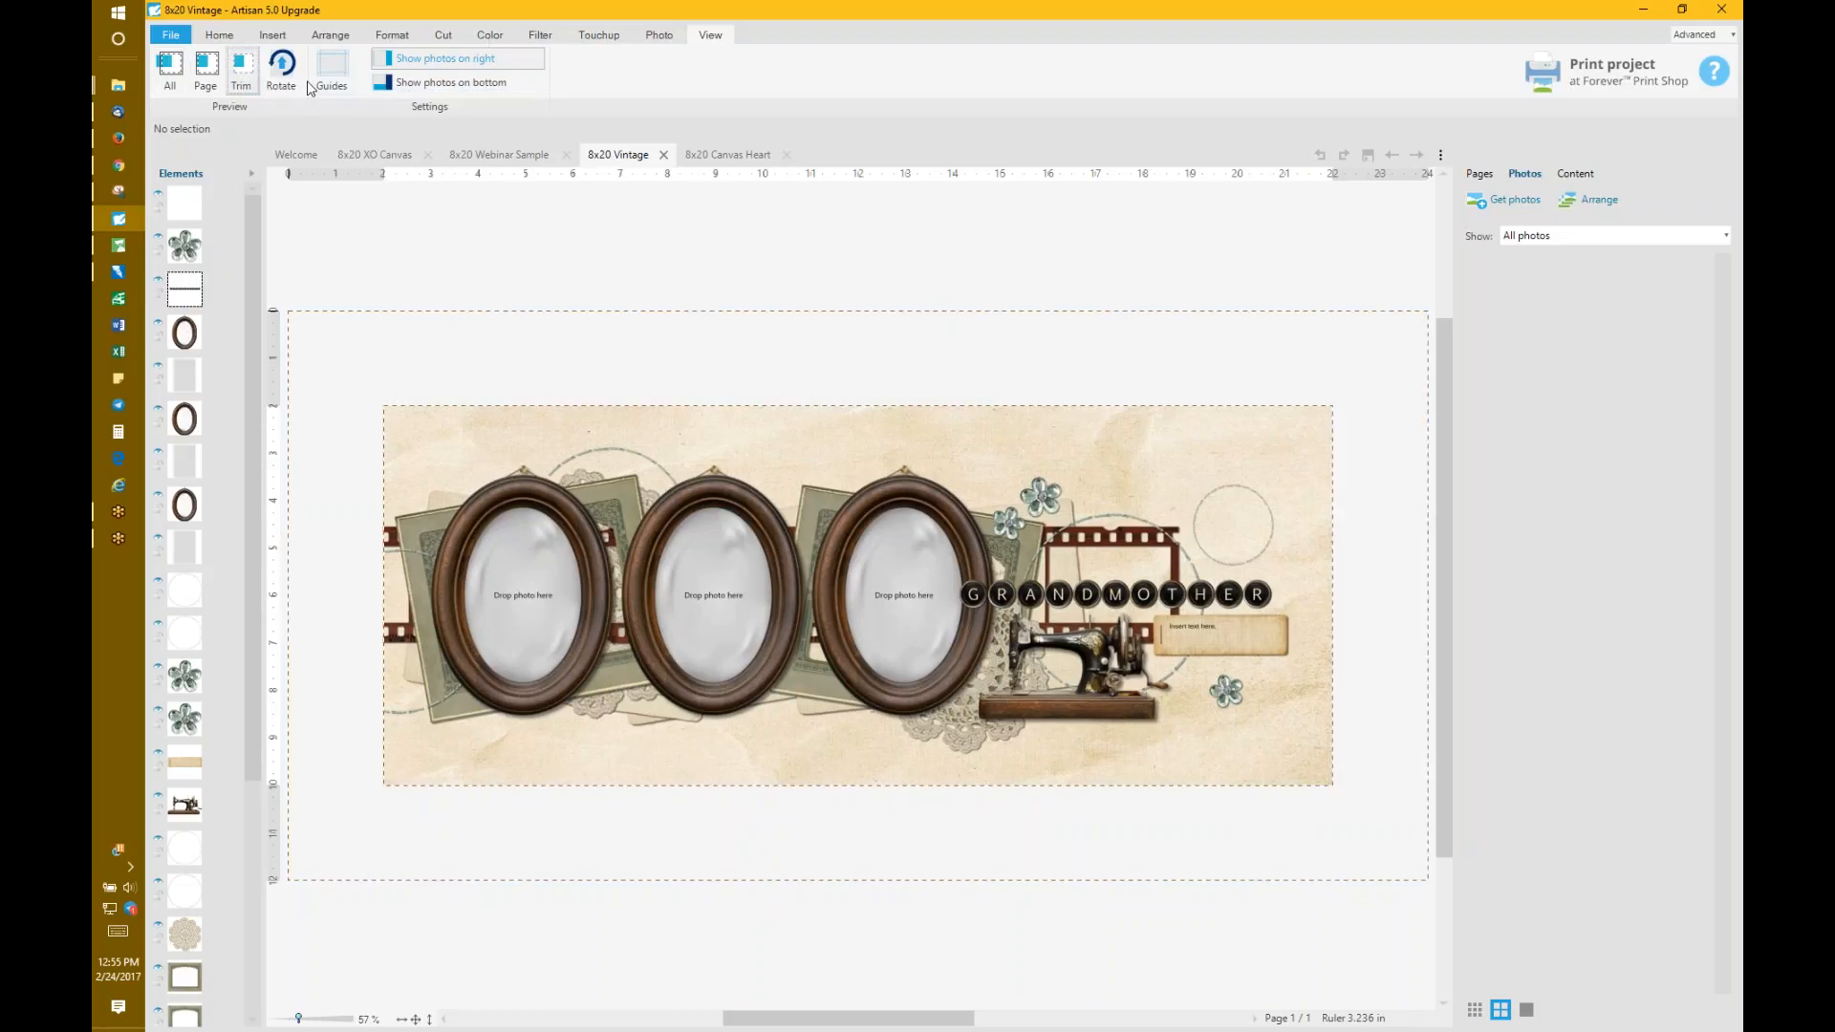
left_click(203, 81)
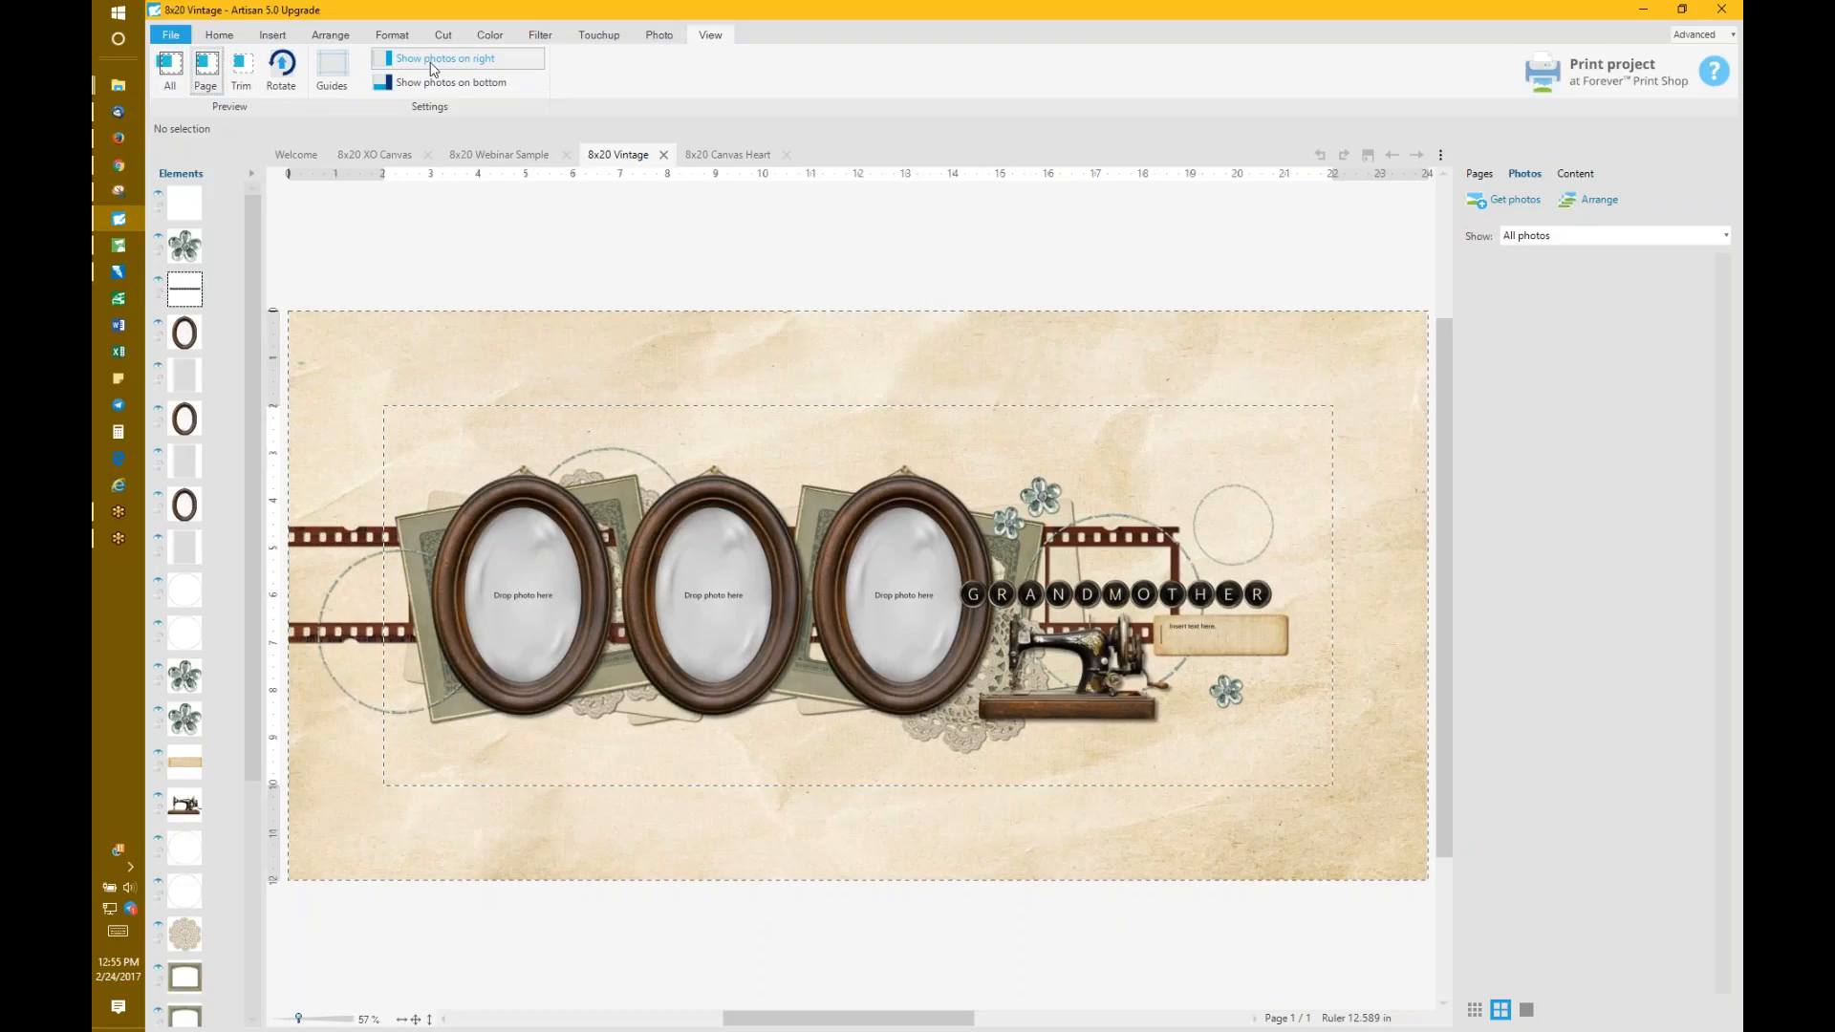
Step: Switch to the Forever Digital Art page in the browser and filter all digital art to Photo Gifts, Wall Art
left_click(121, 144)
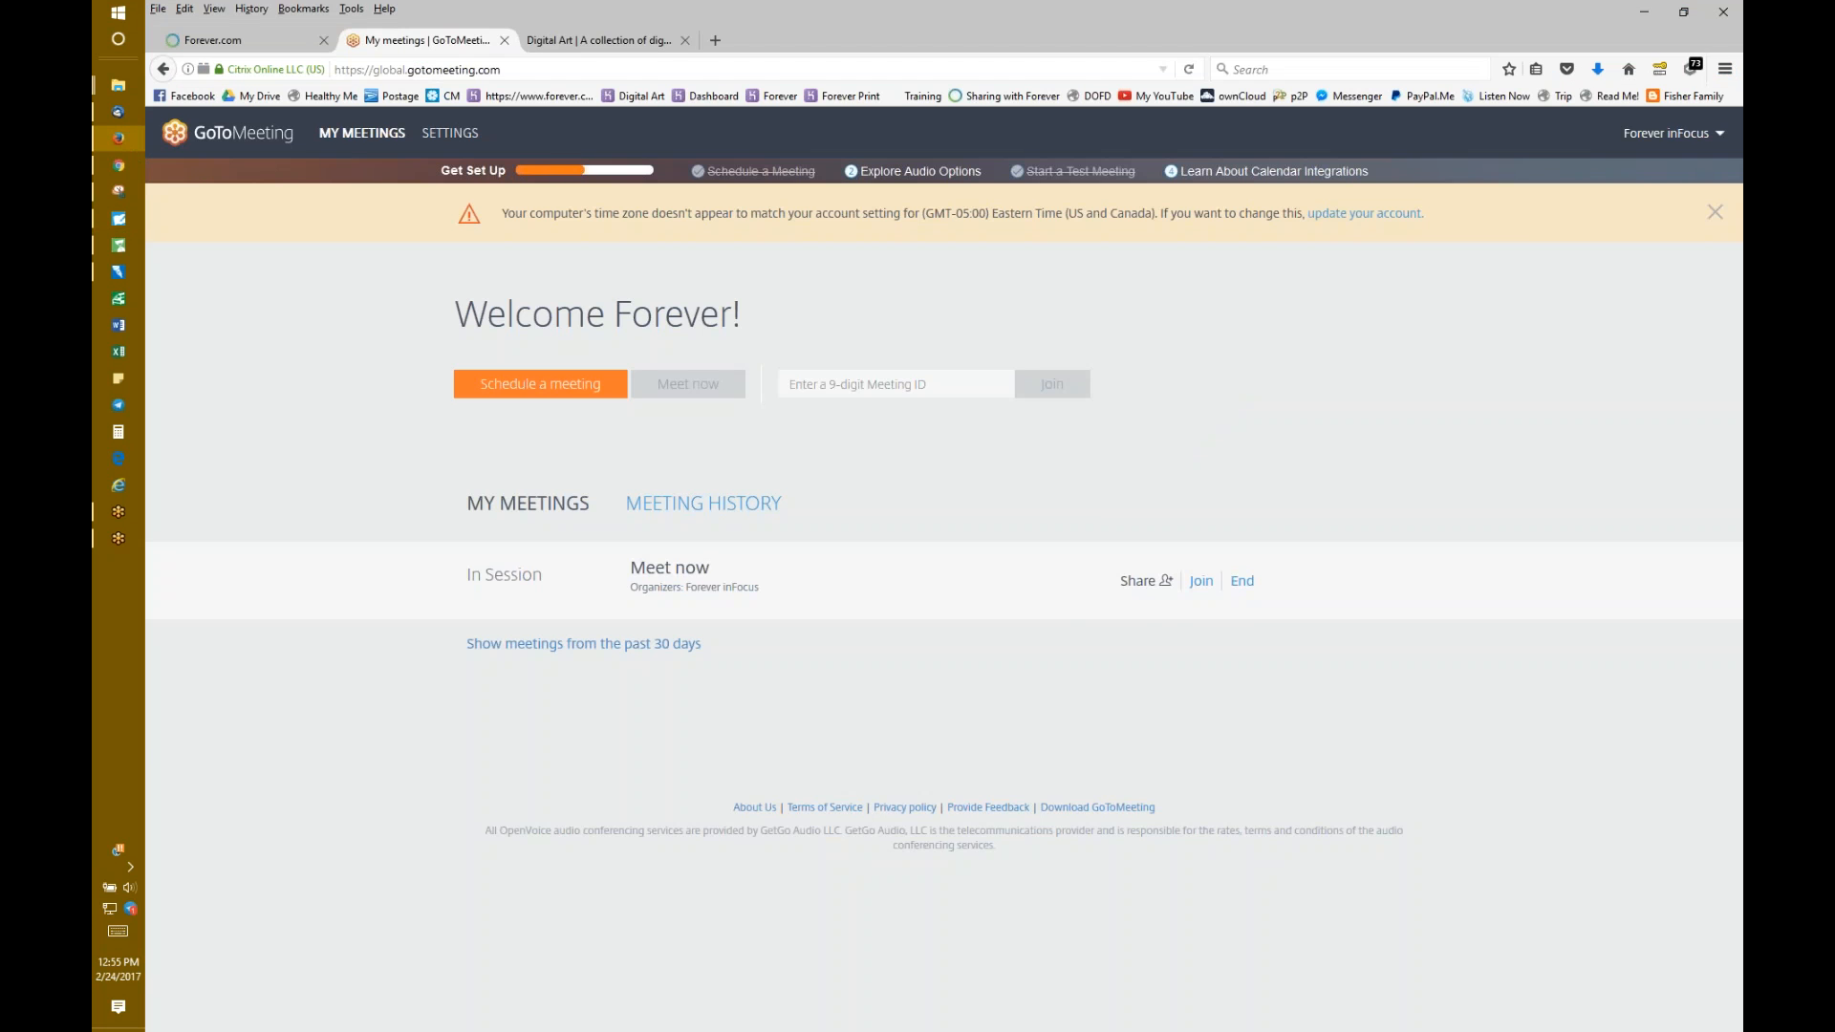
left_click(547, 42)
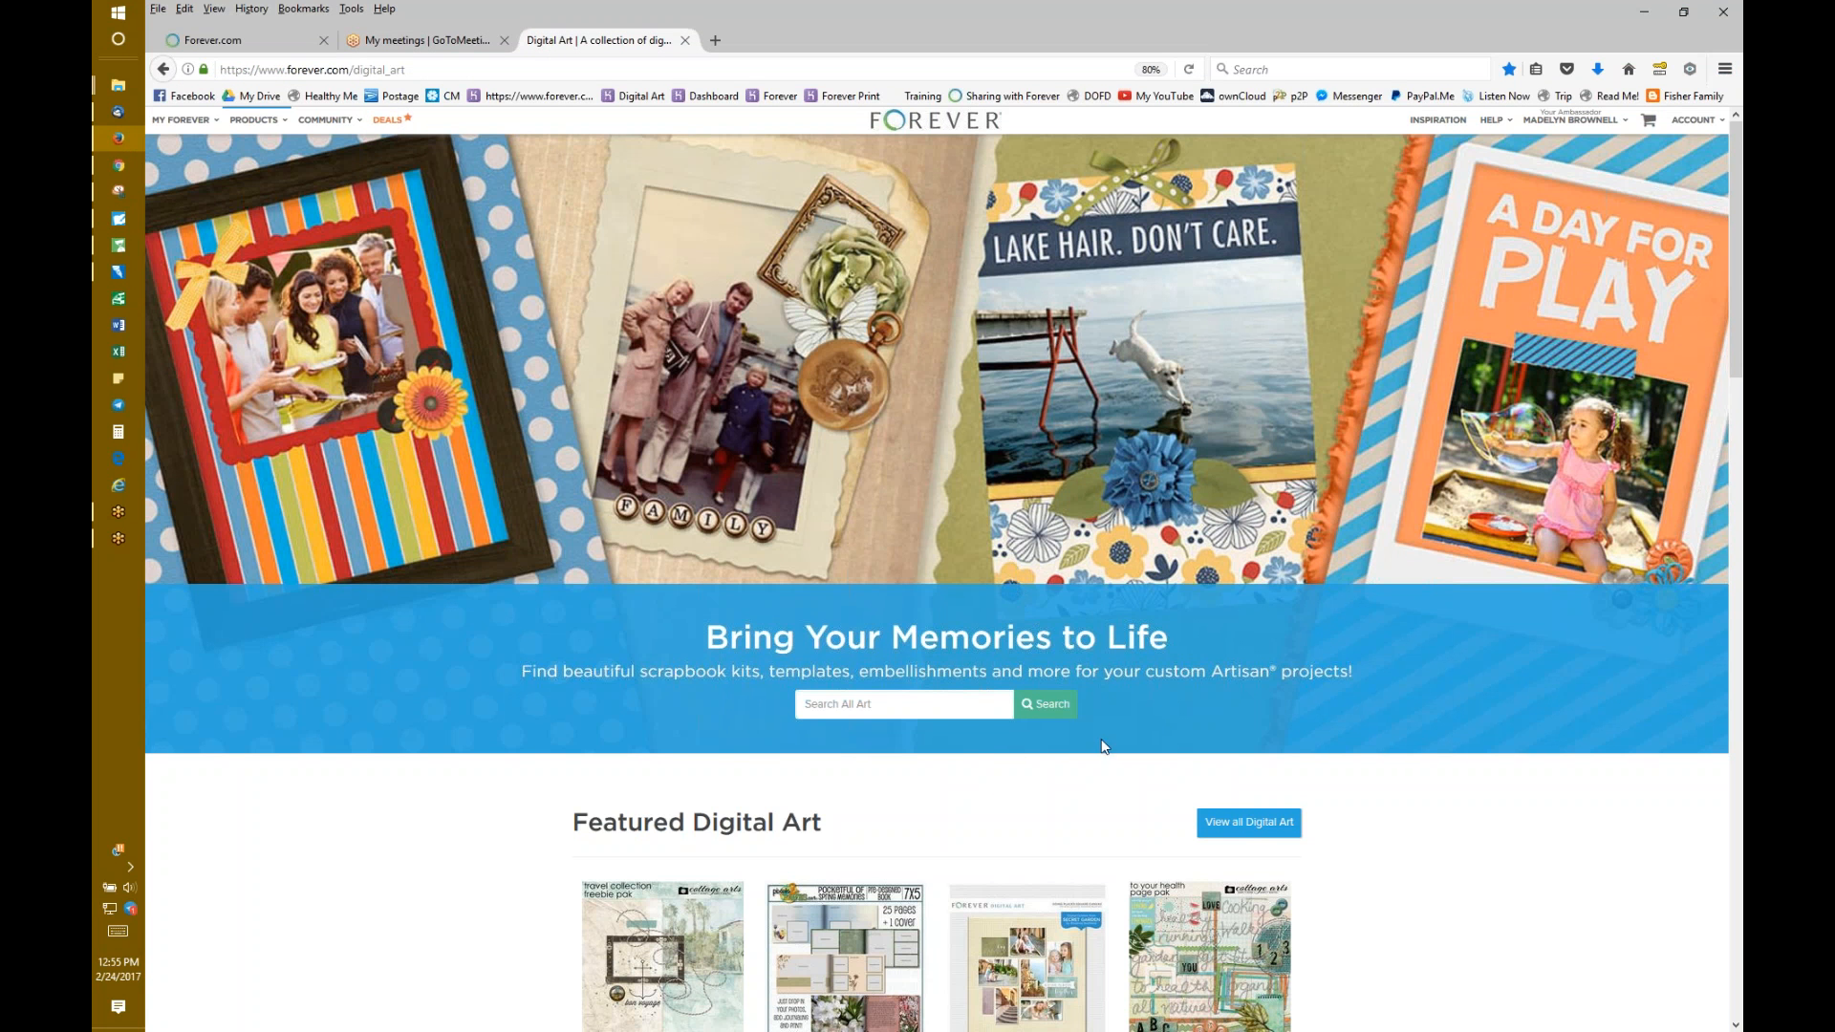
left_click(1238, 827)
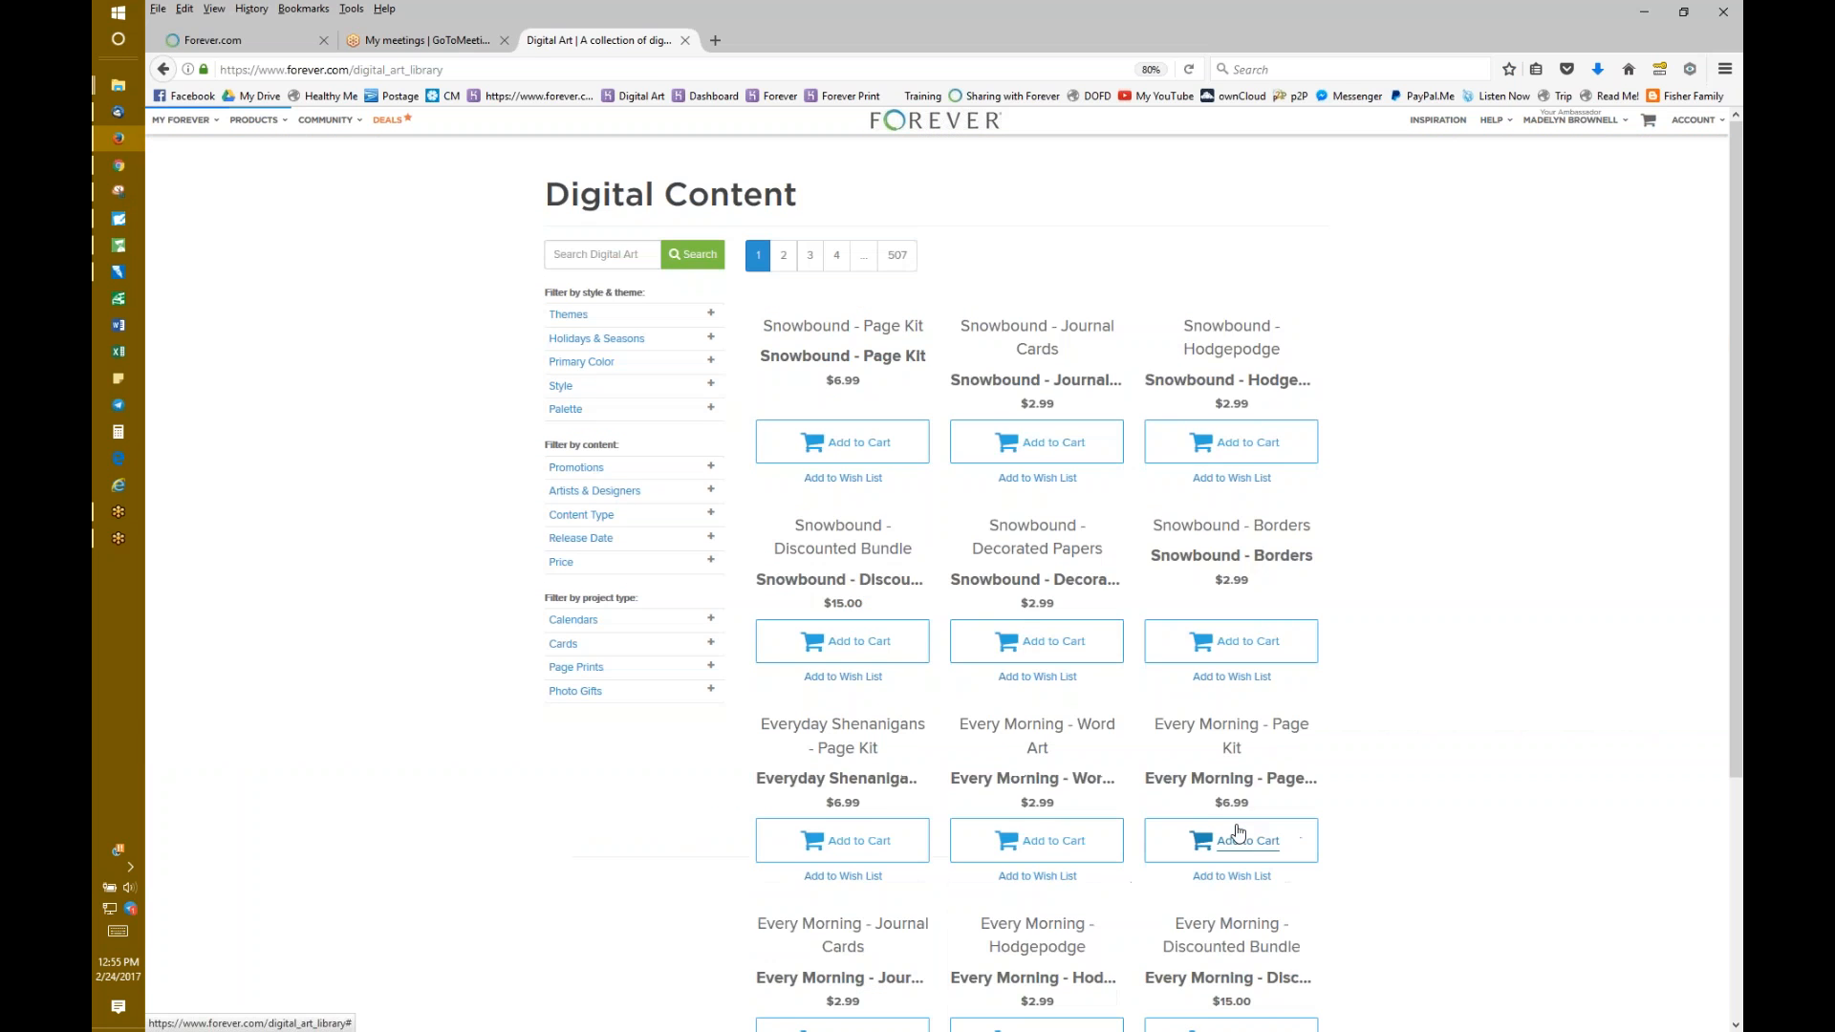
left_click(567, 697)
left_click(574, 731)
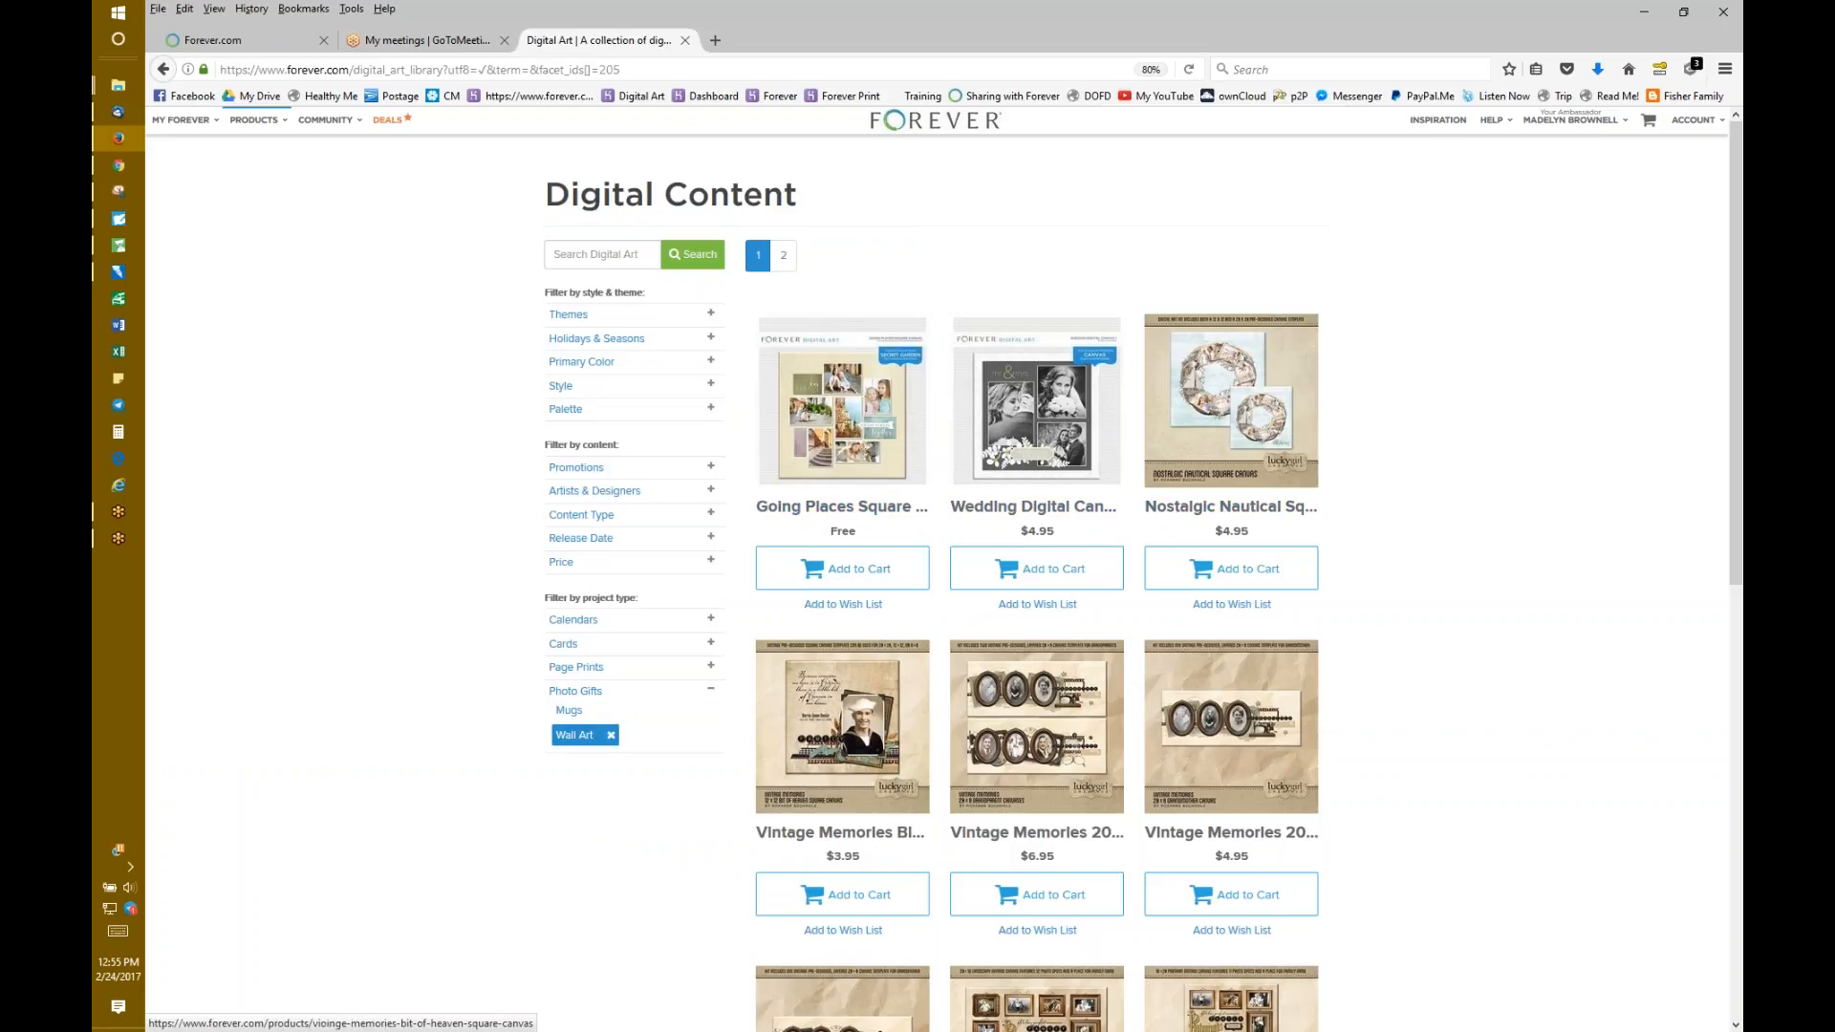
Step: Look through the wall art canvas templates on the first results page and return to the start of the list
scroll(1410, 754, "down", 2)
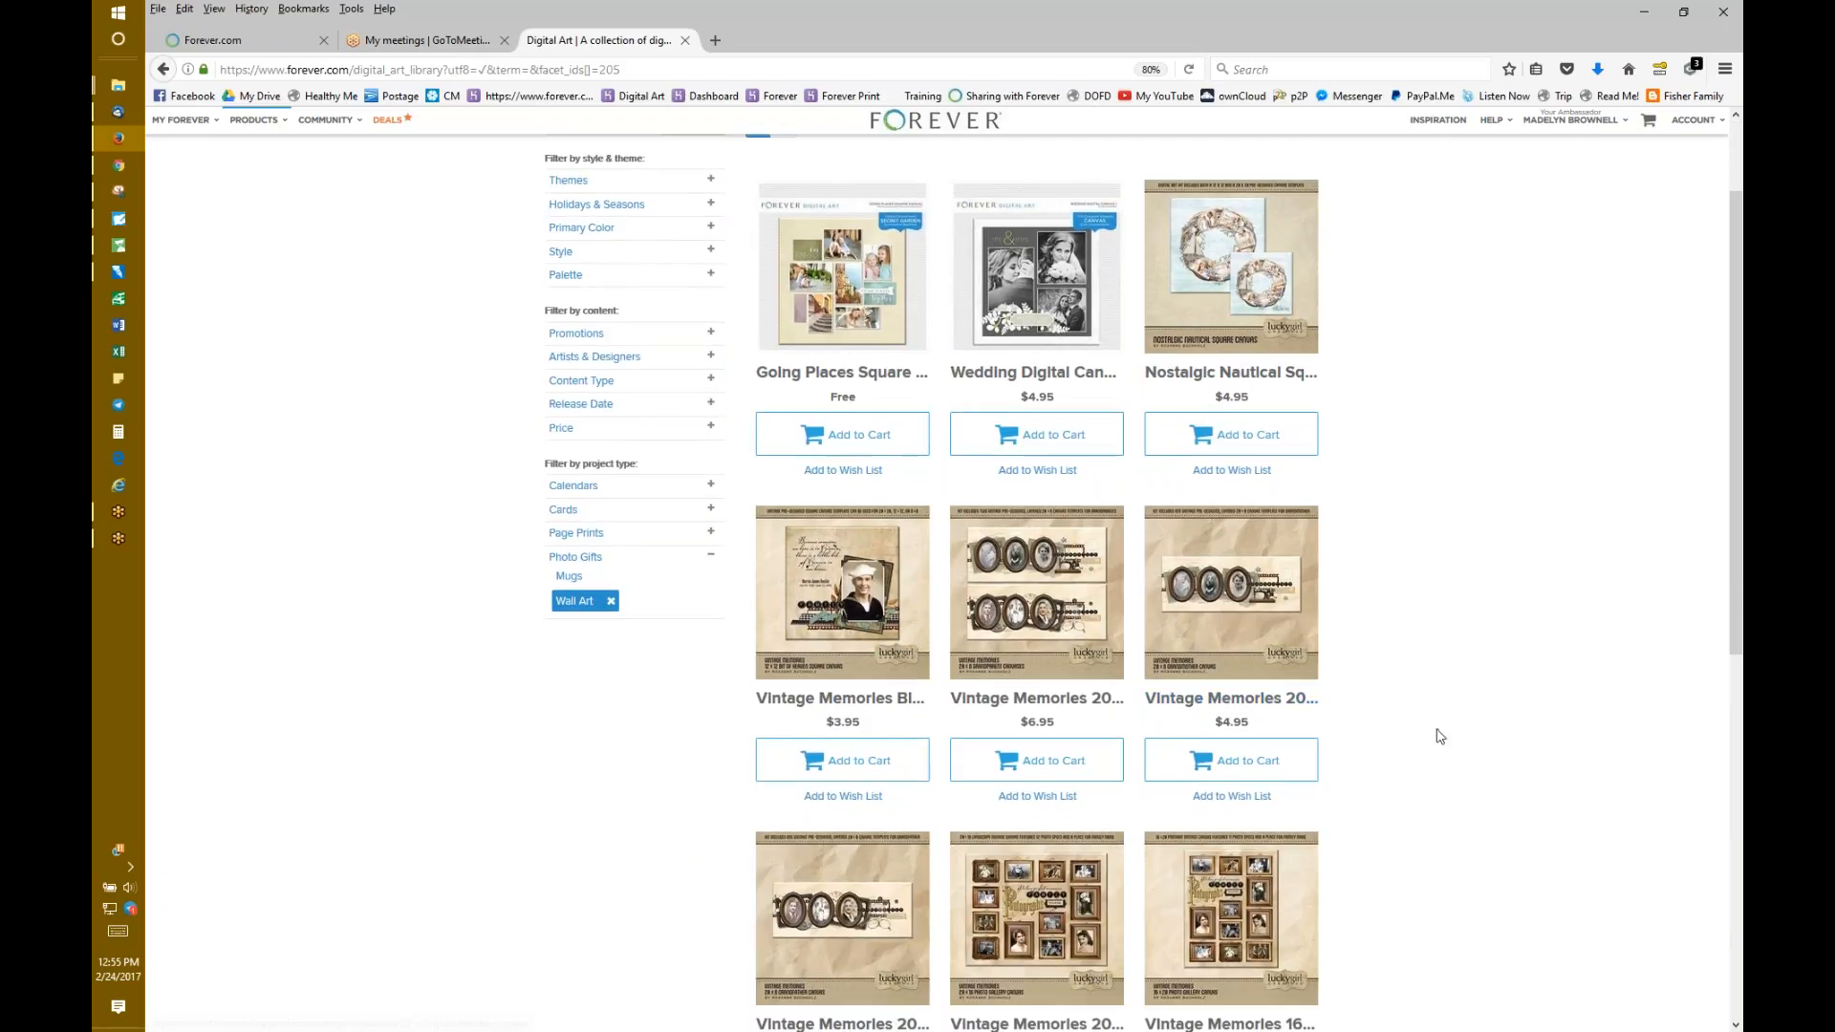
scroll(1439, 736, "down", 1)
scroll(1439, 736, "down", 3)
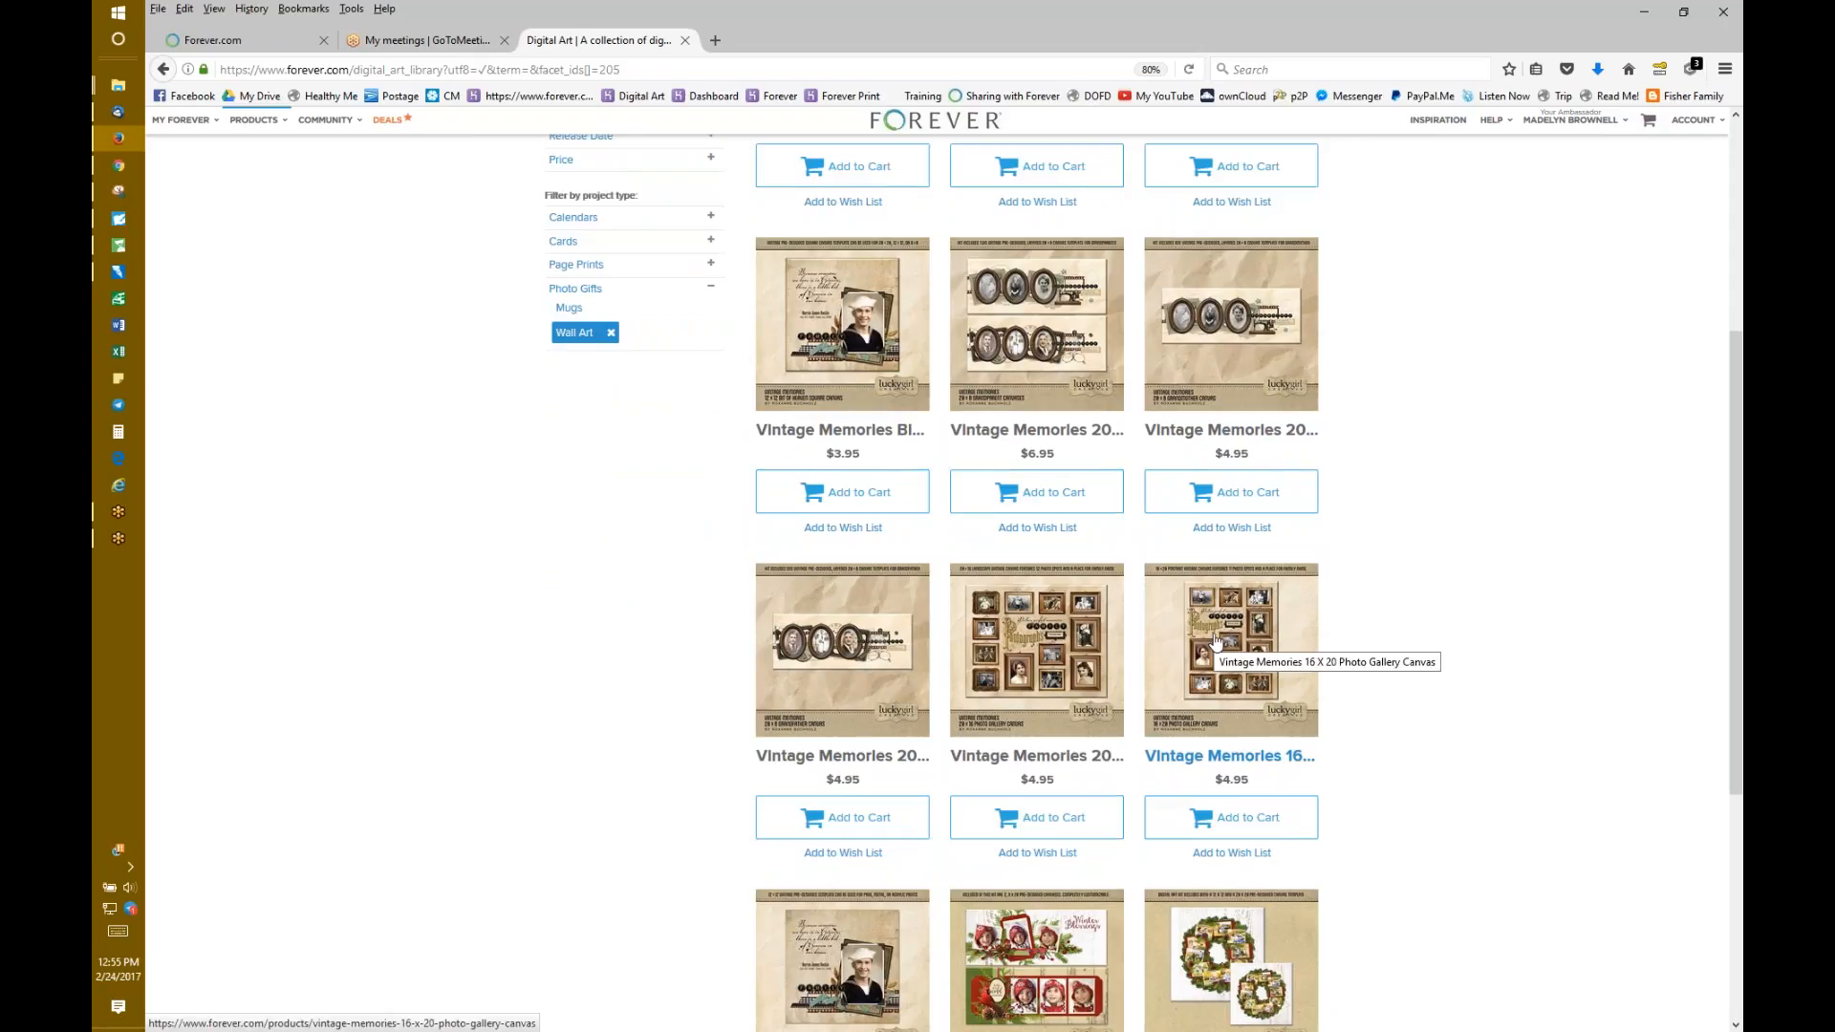
scroll(1427, 769, "down", 1)
scroll(1415, 760, "down", 5)
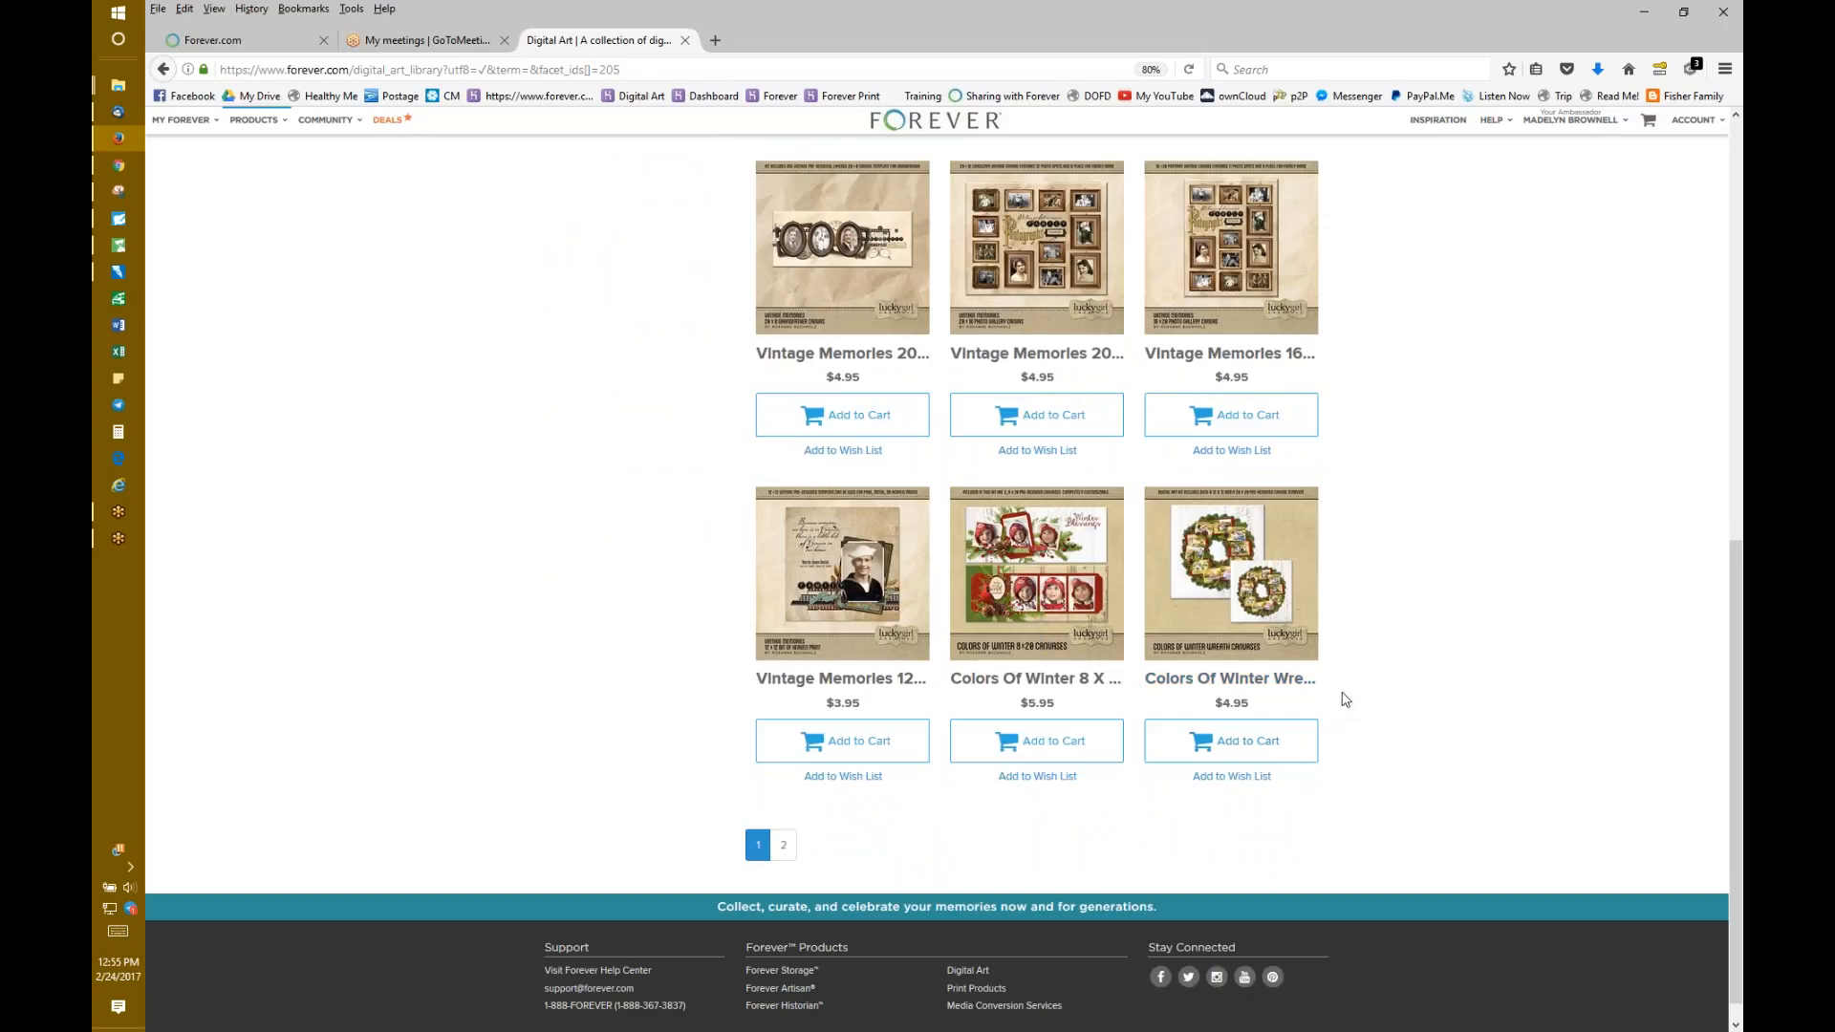
scroll(1342, 702, "up", 7)
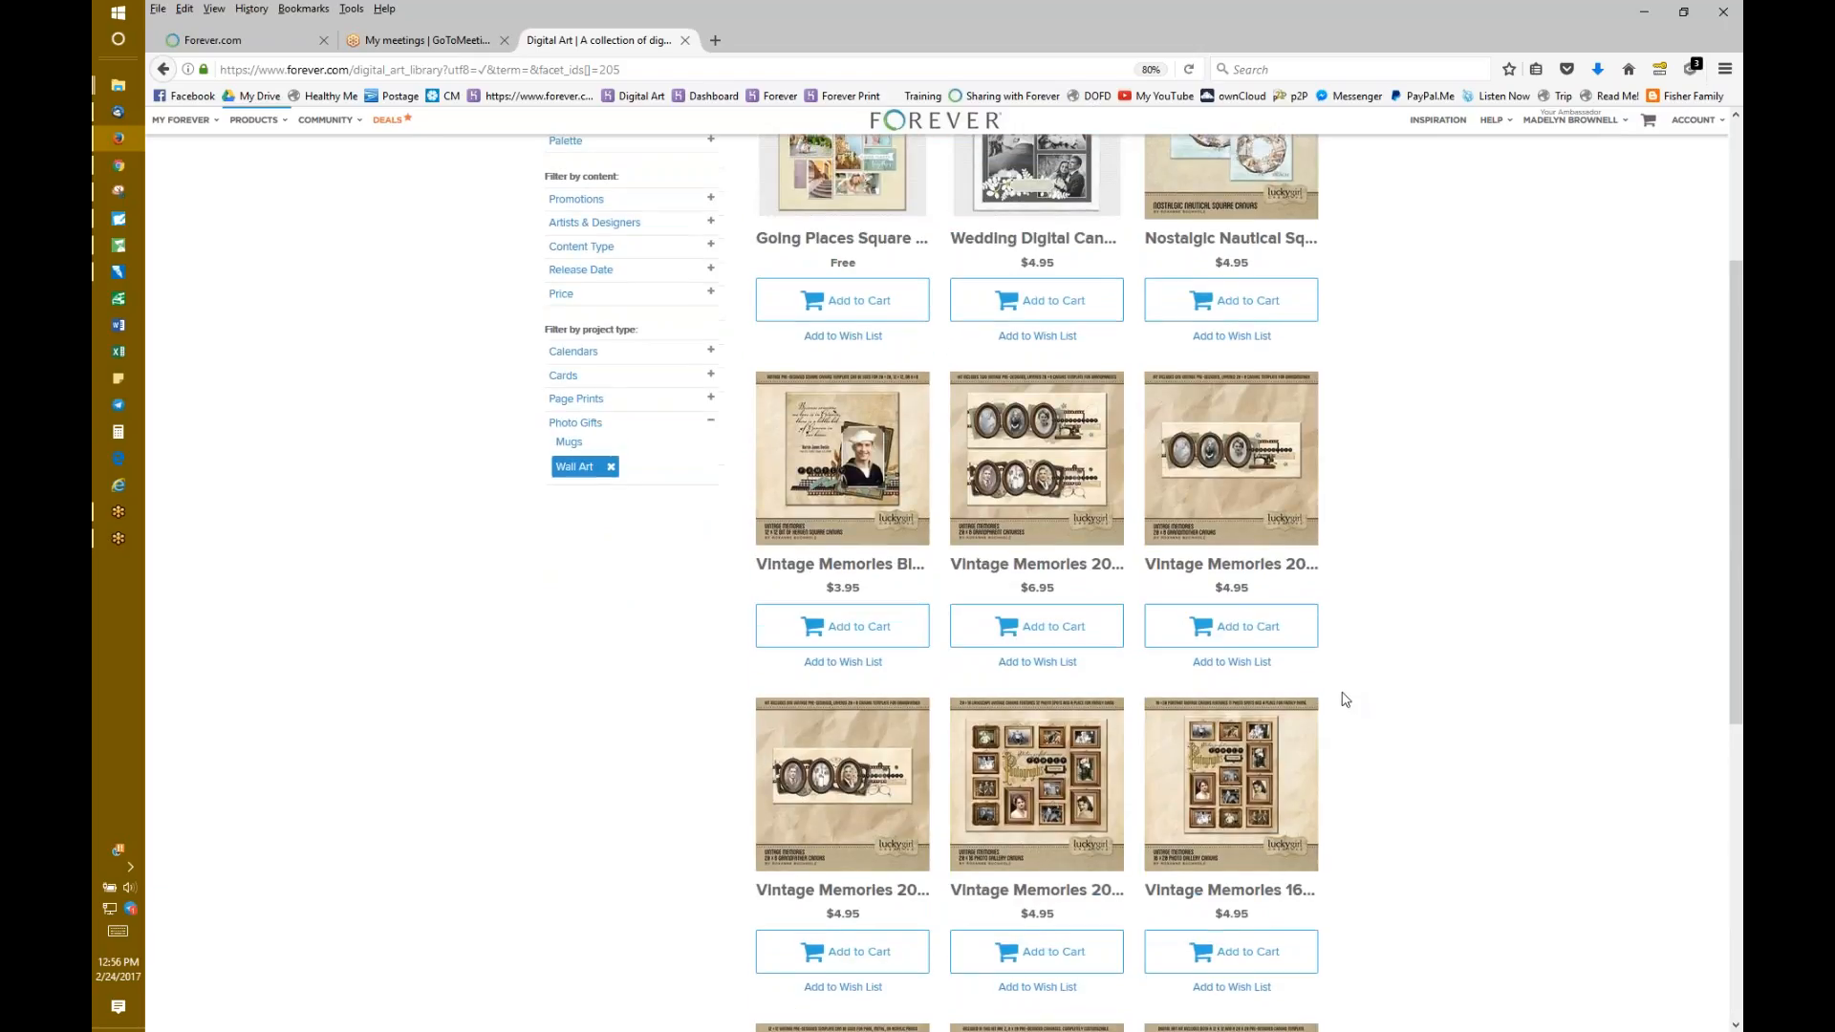
scroll(1382, 695, "up", 4)
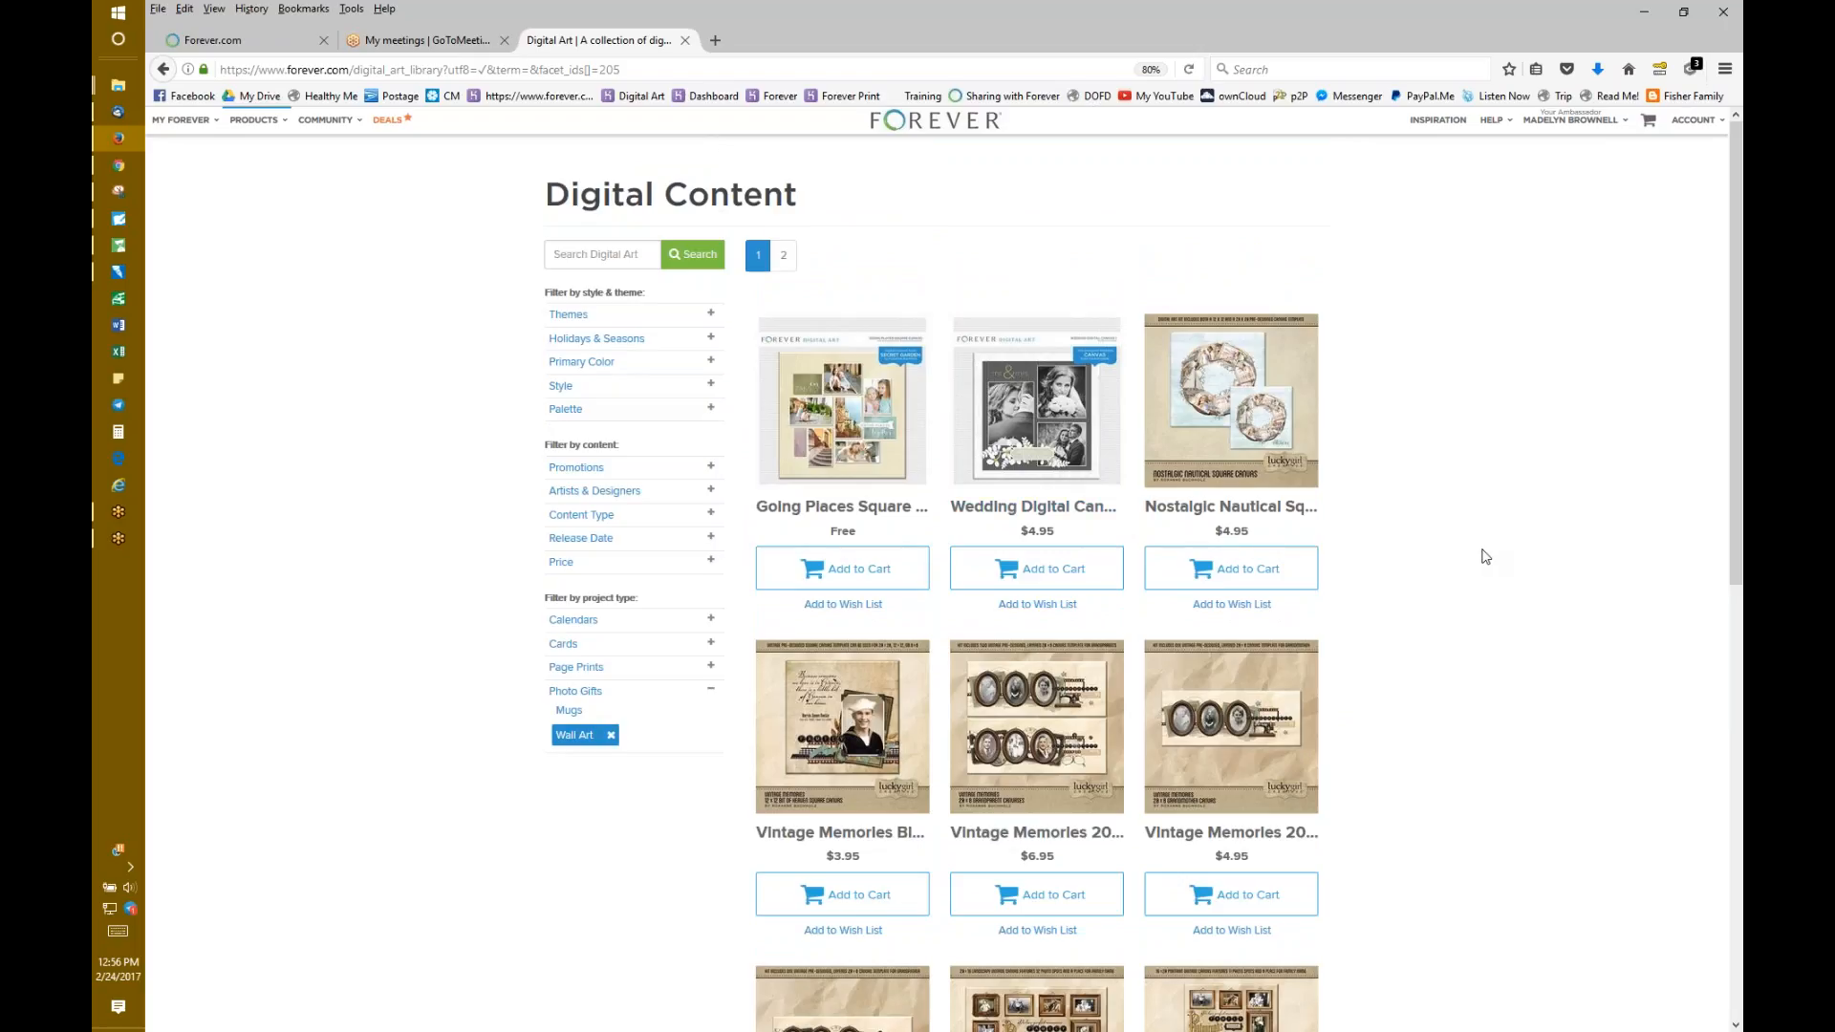
Step: Switch back to Artisan and check the second 3-photo template in the Vintage Memories 20 x 8 Grandparent Canvases theme without applying it
left_click(112, 221)
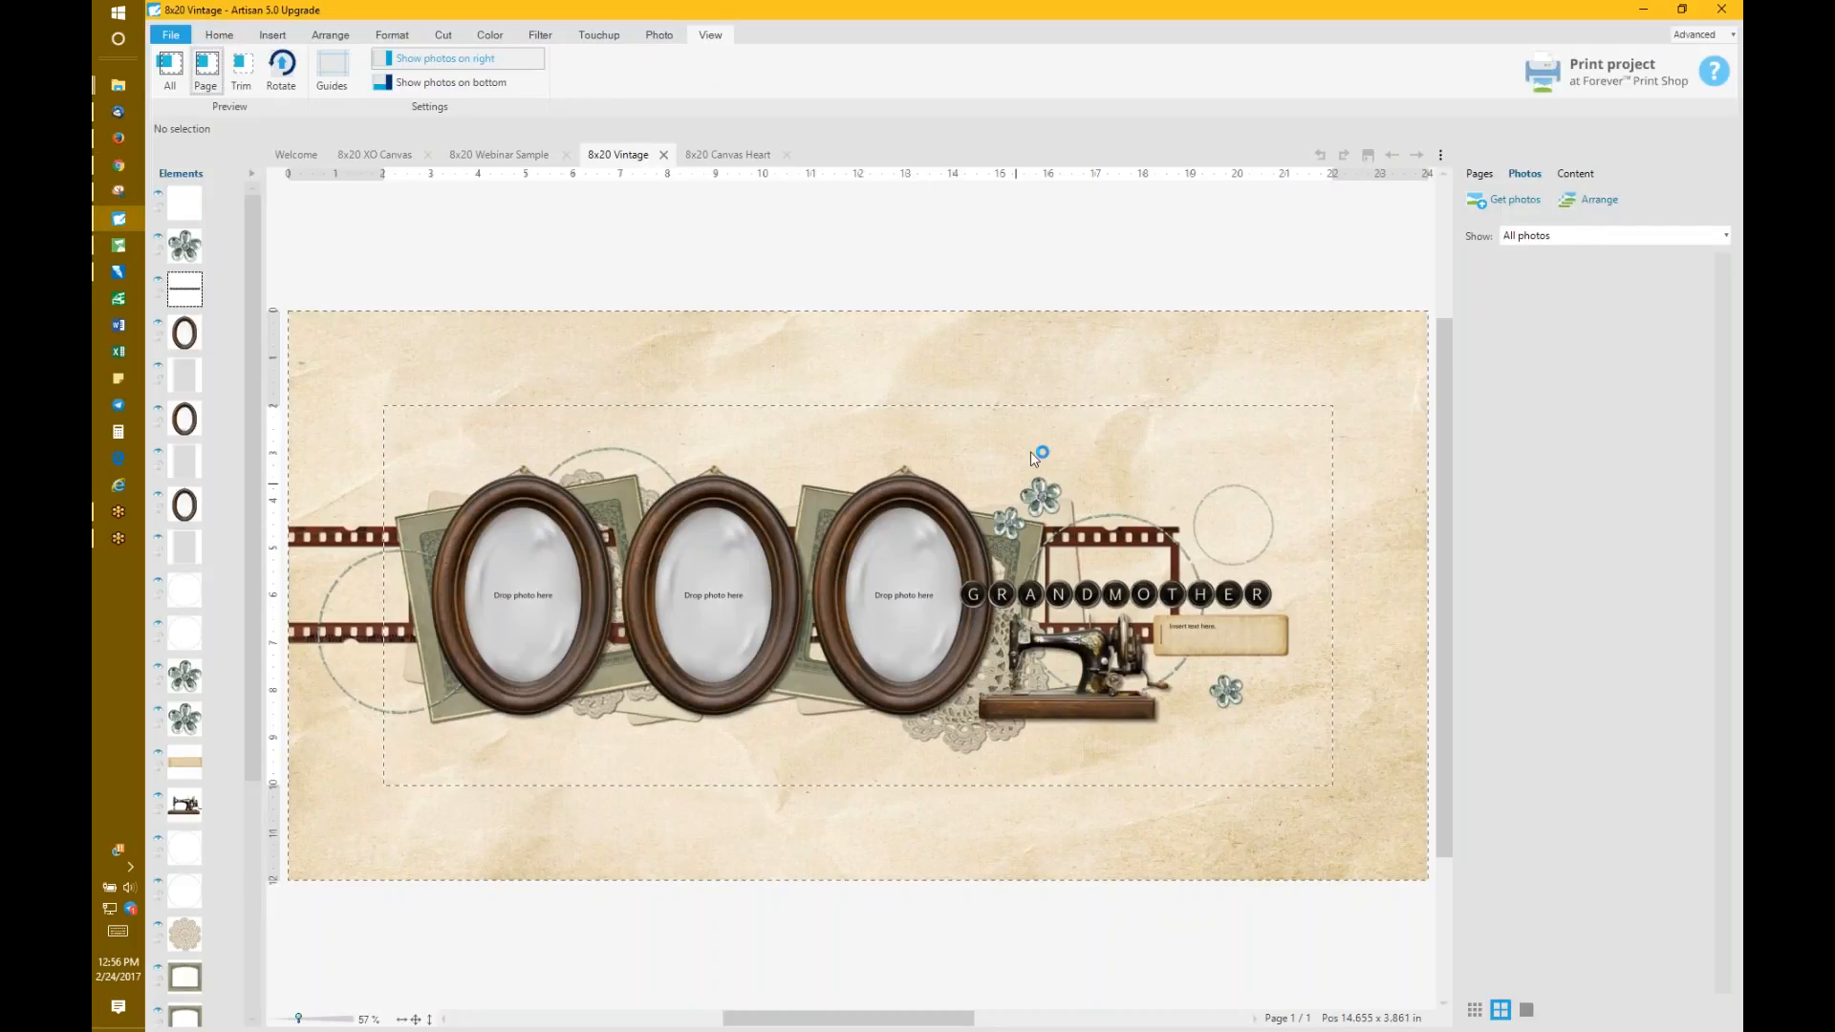
left_click(222, 35)
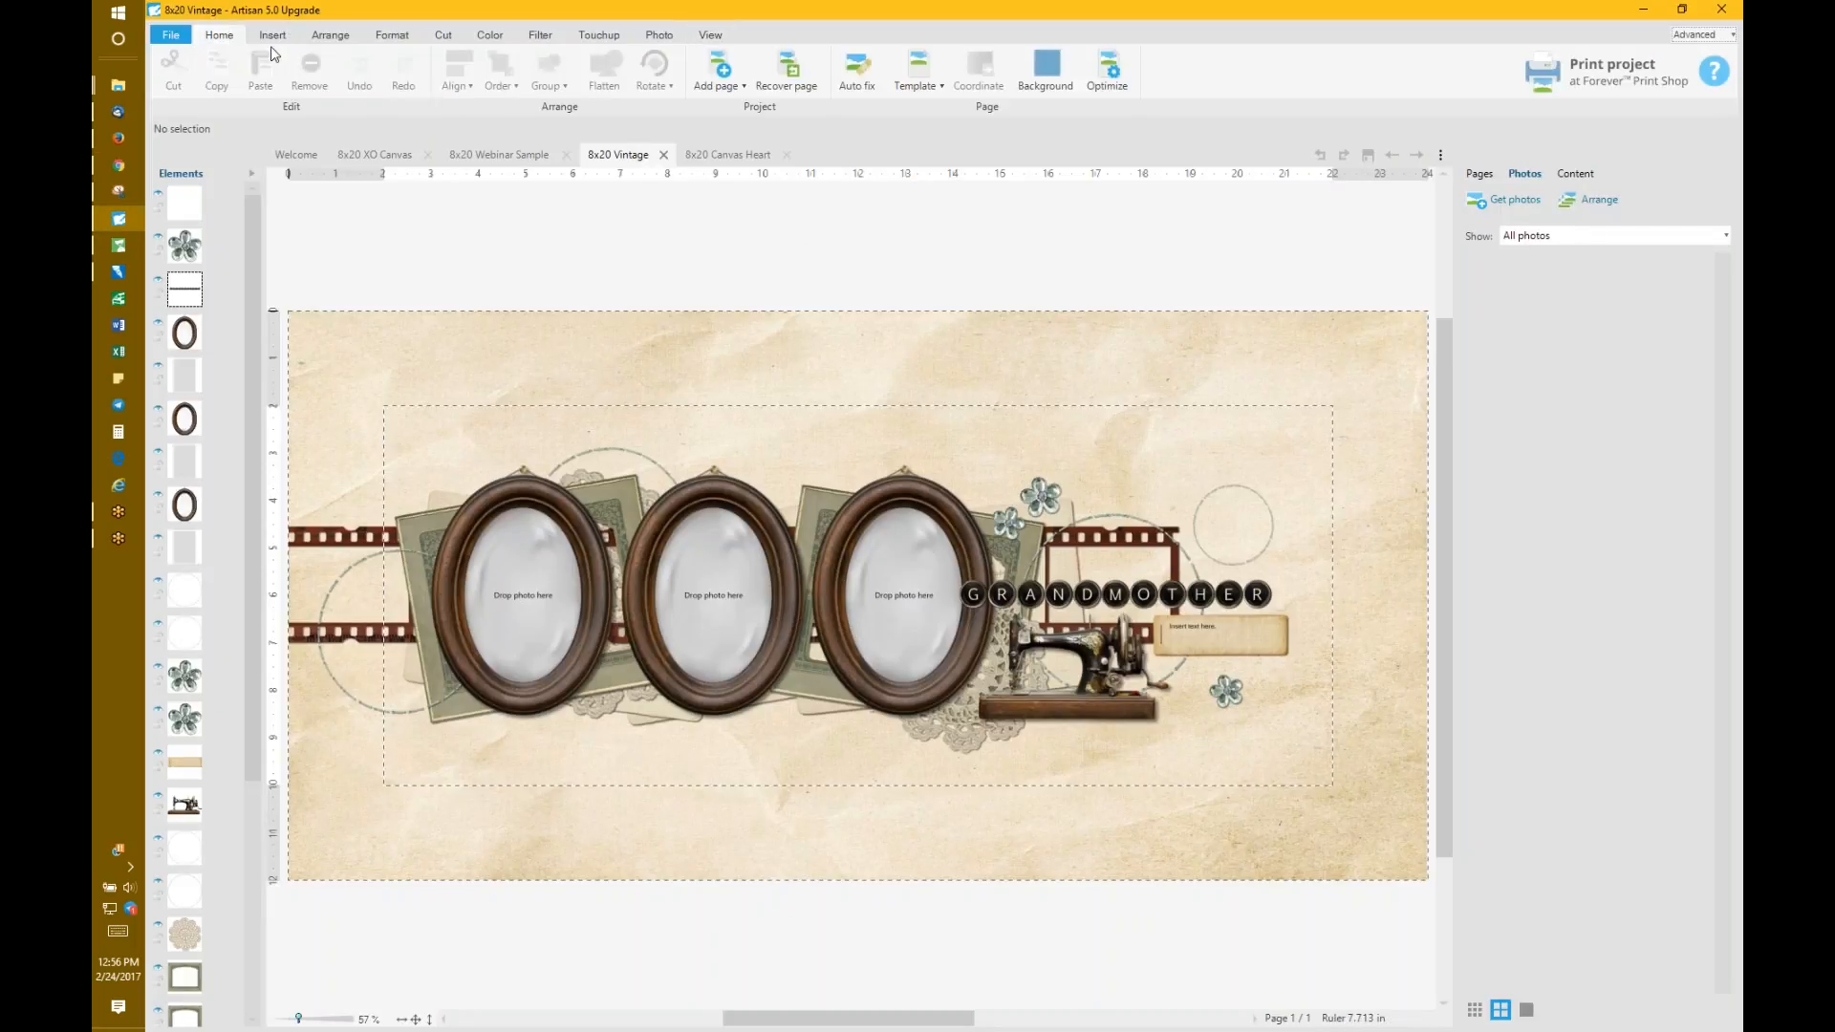
left_click(917, 72)
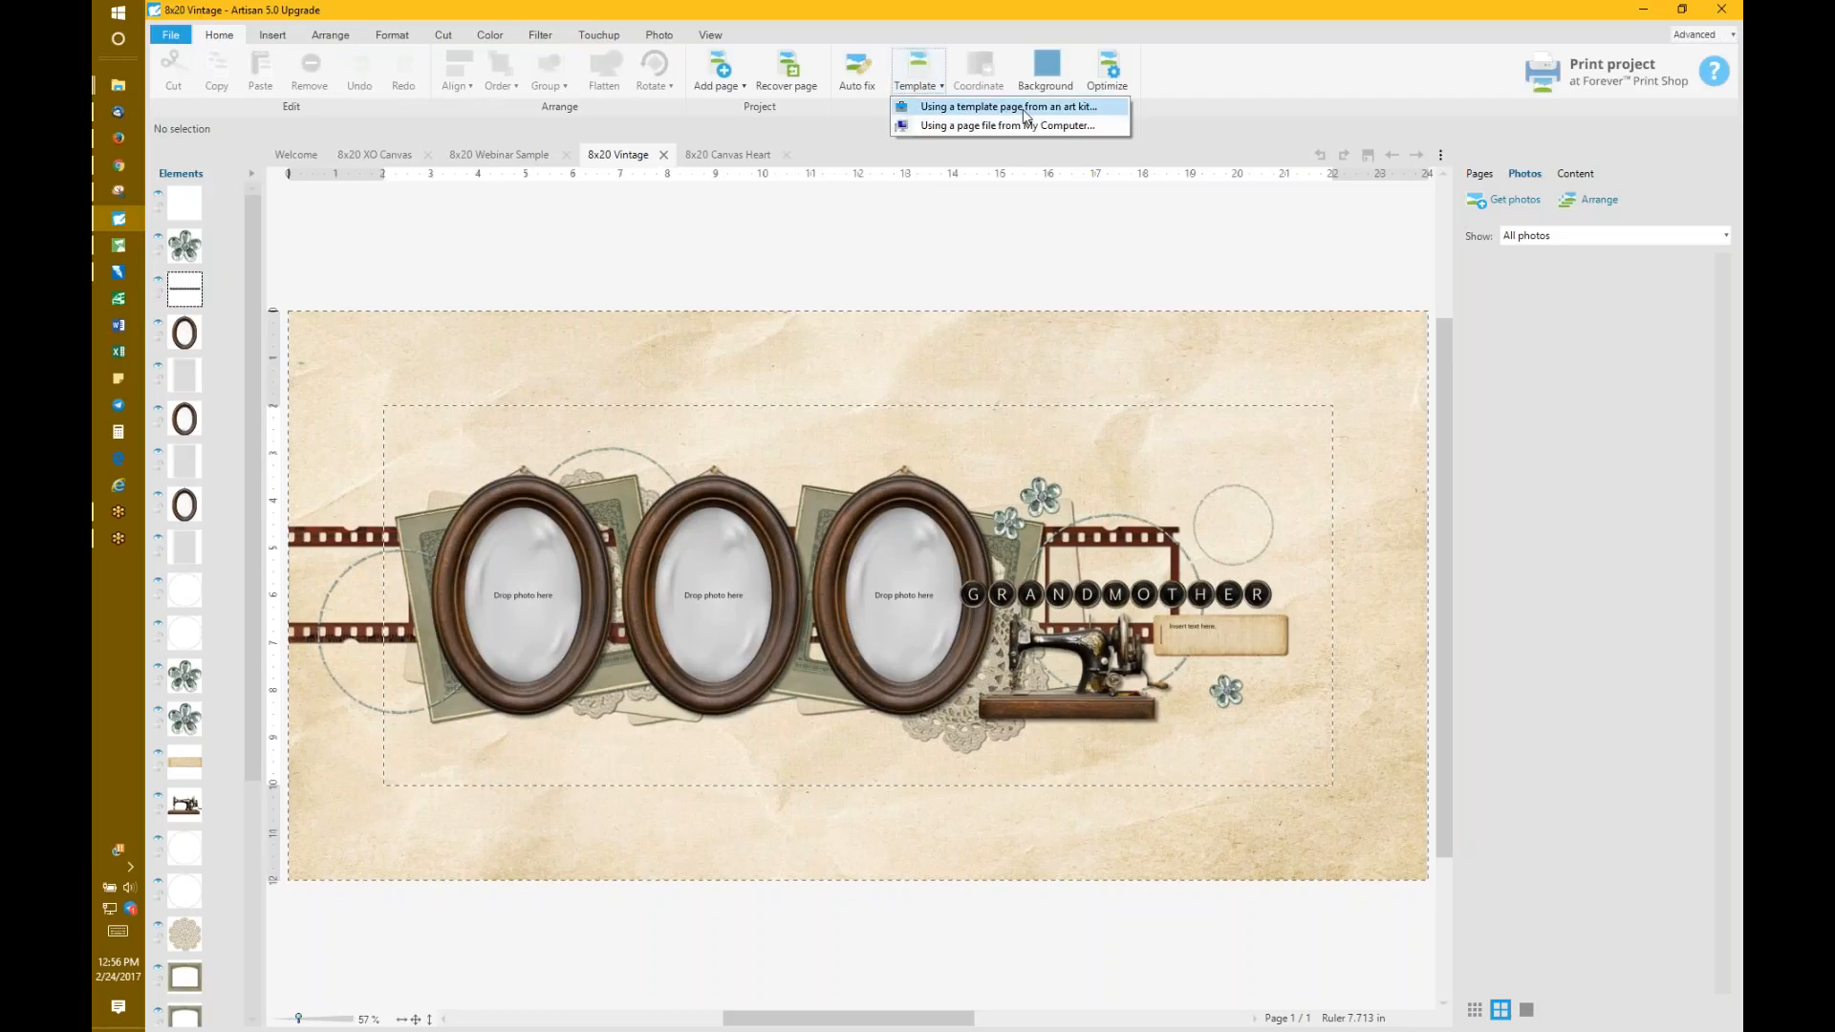
left_click(1055, 106)
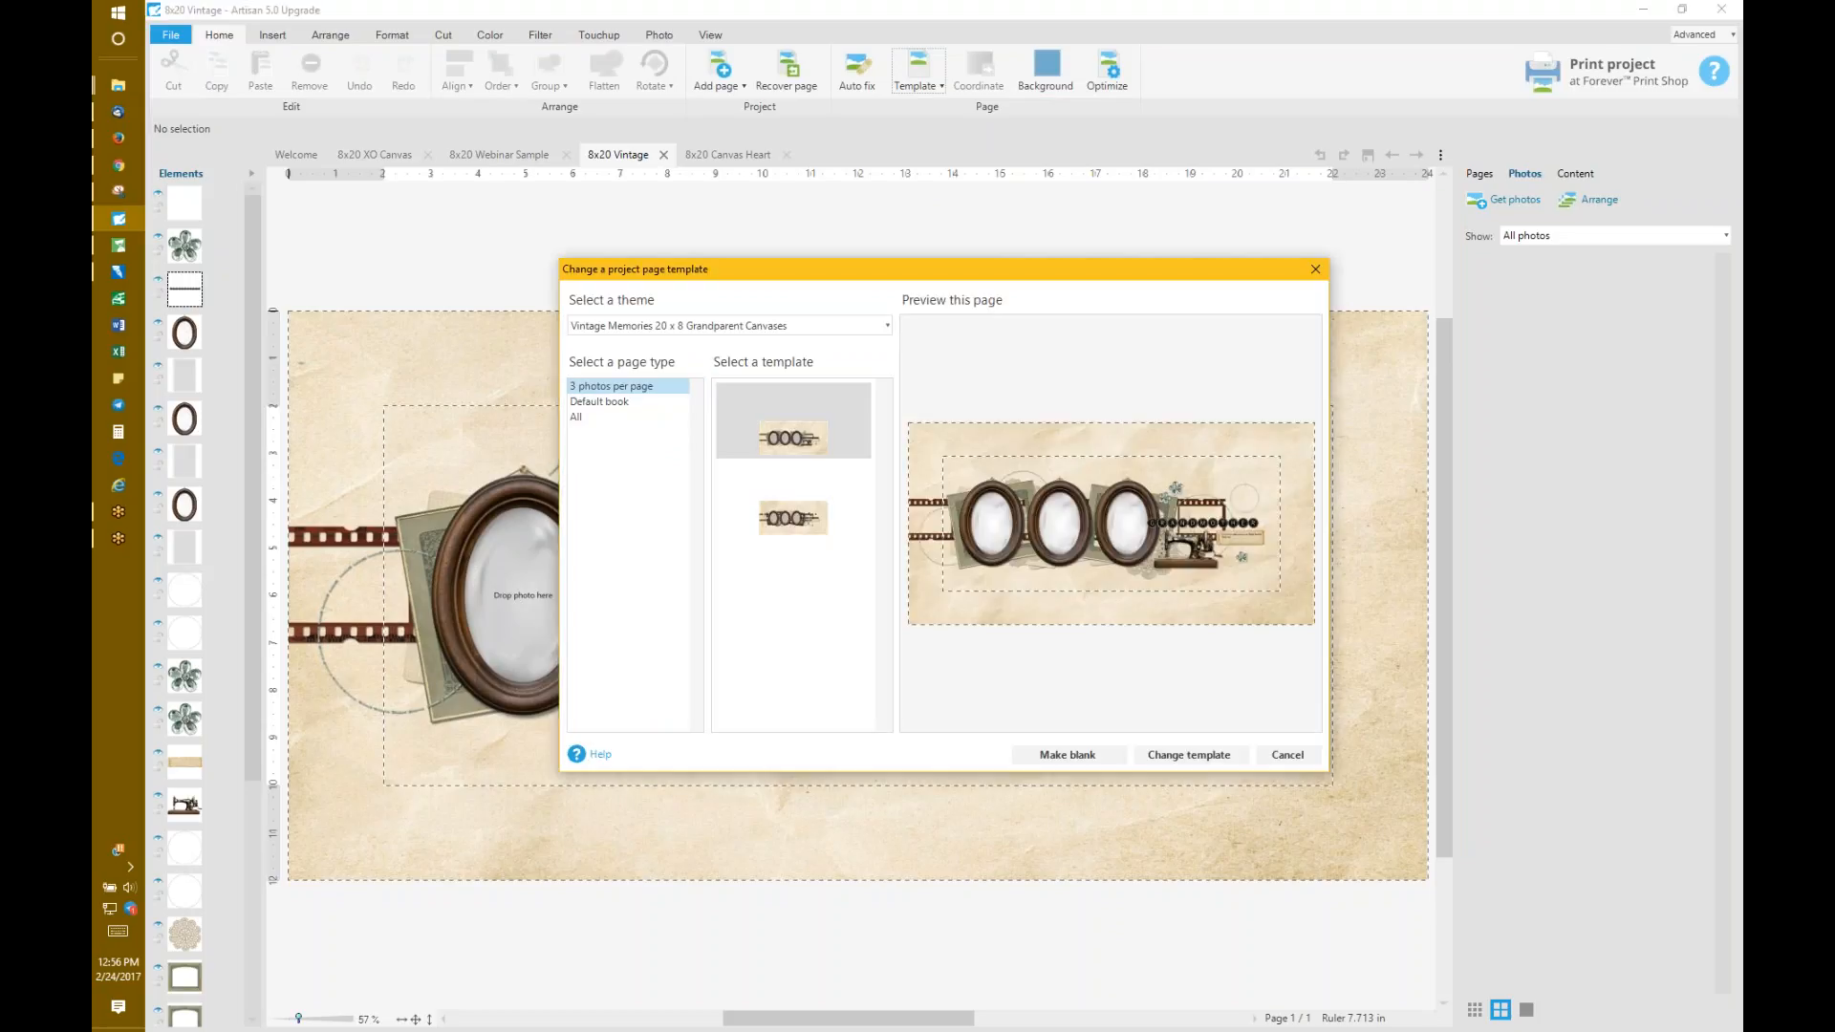
left_click(817, 518)
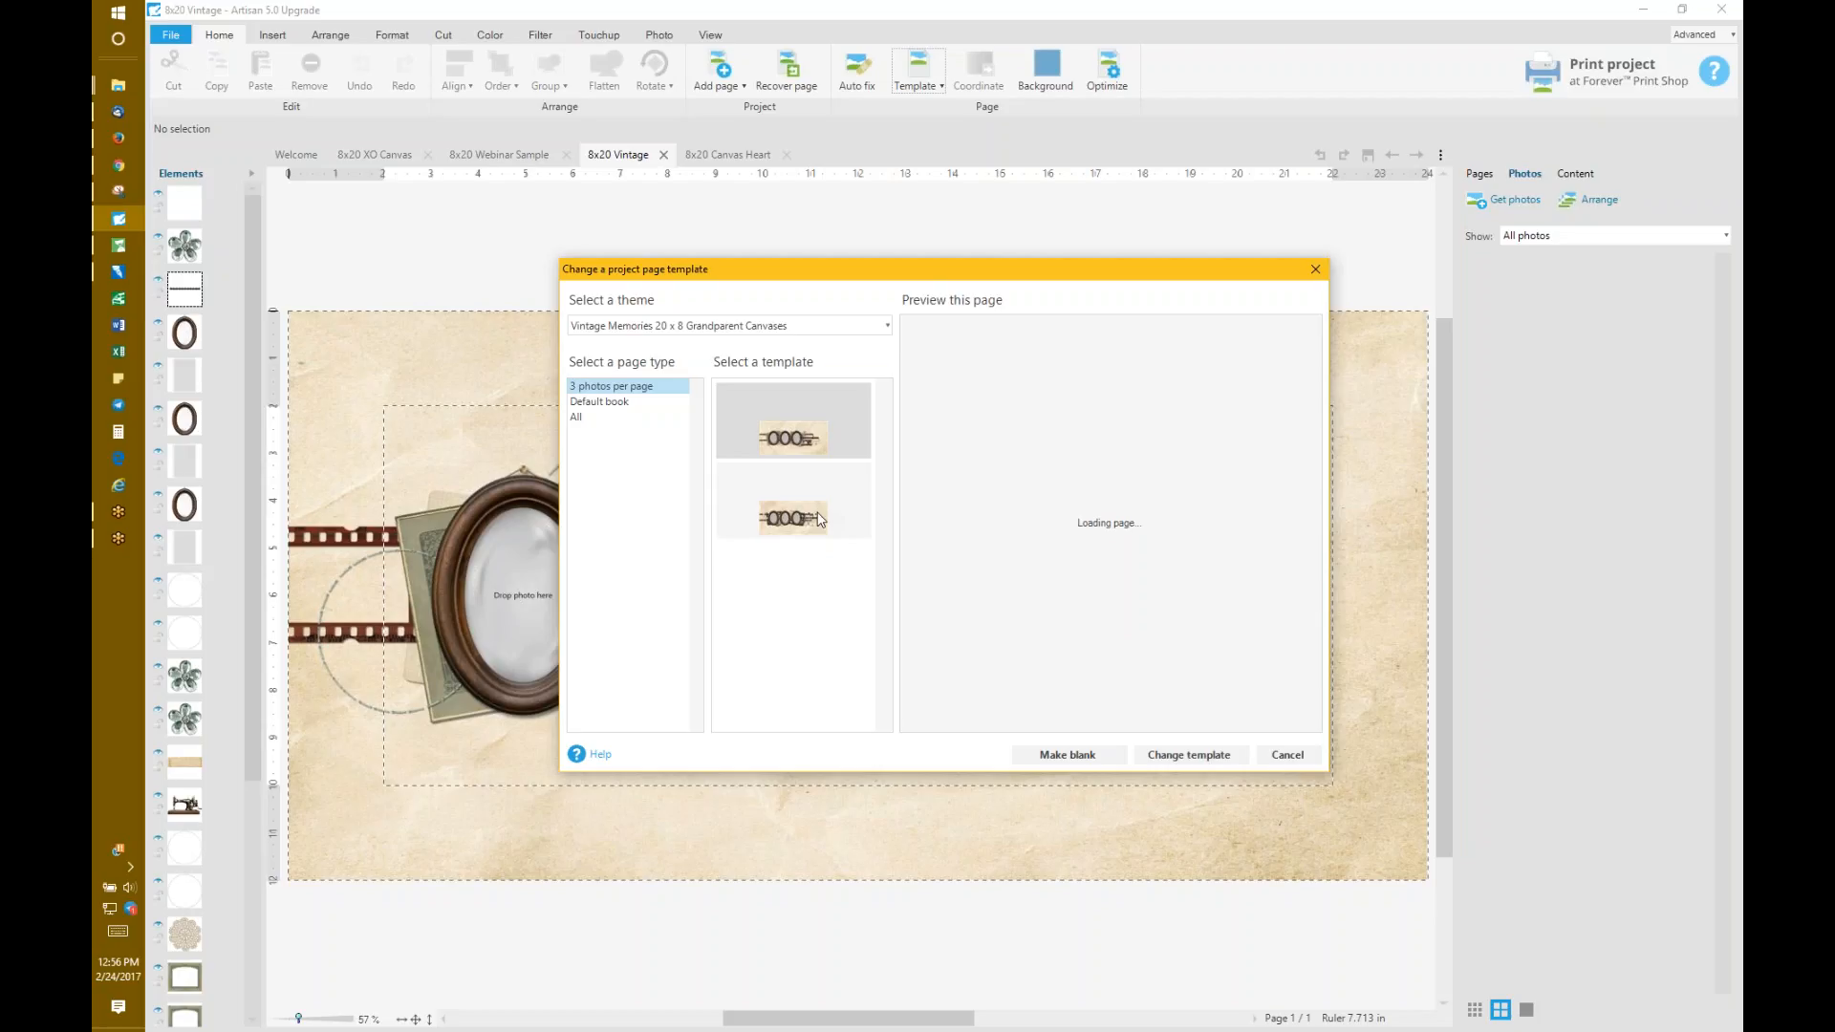
left_click(1286, 755)
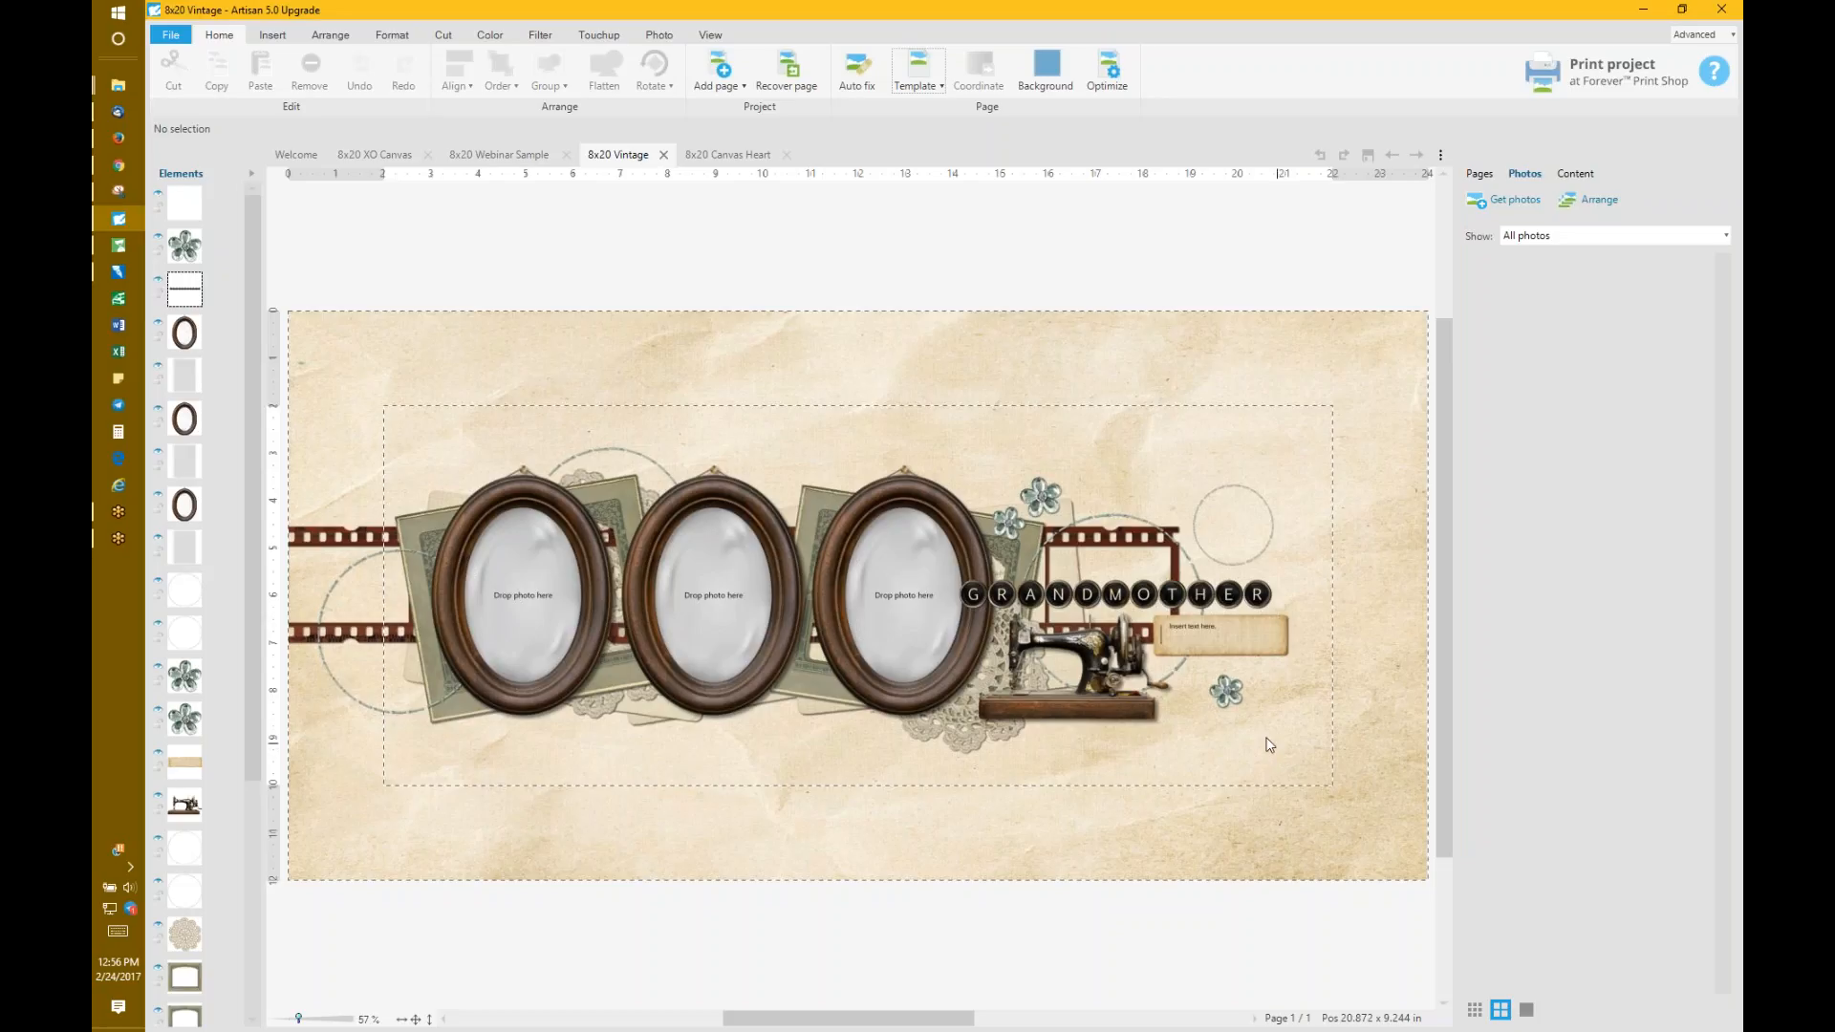
Step: Switch to the Snipping Tool and capture a new snip around the vintage Grandmother canvas design
left_click(110, 192)
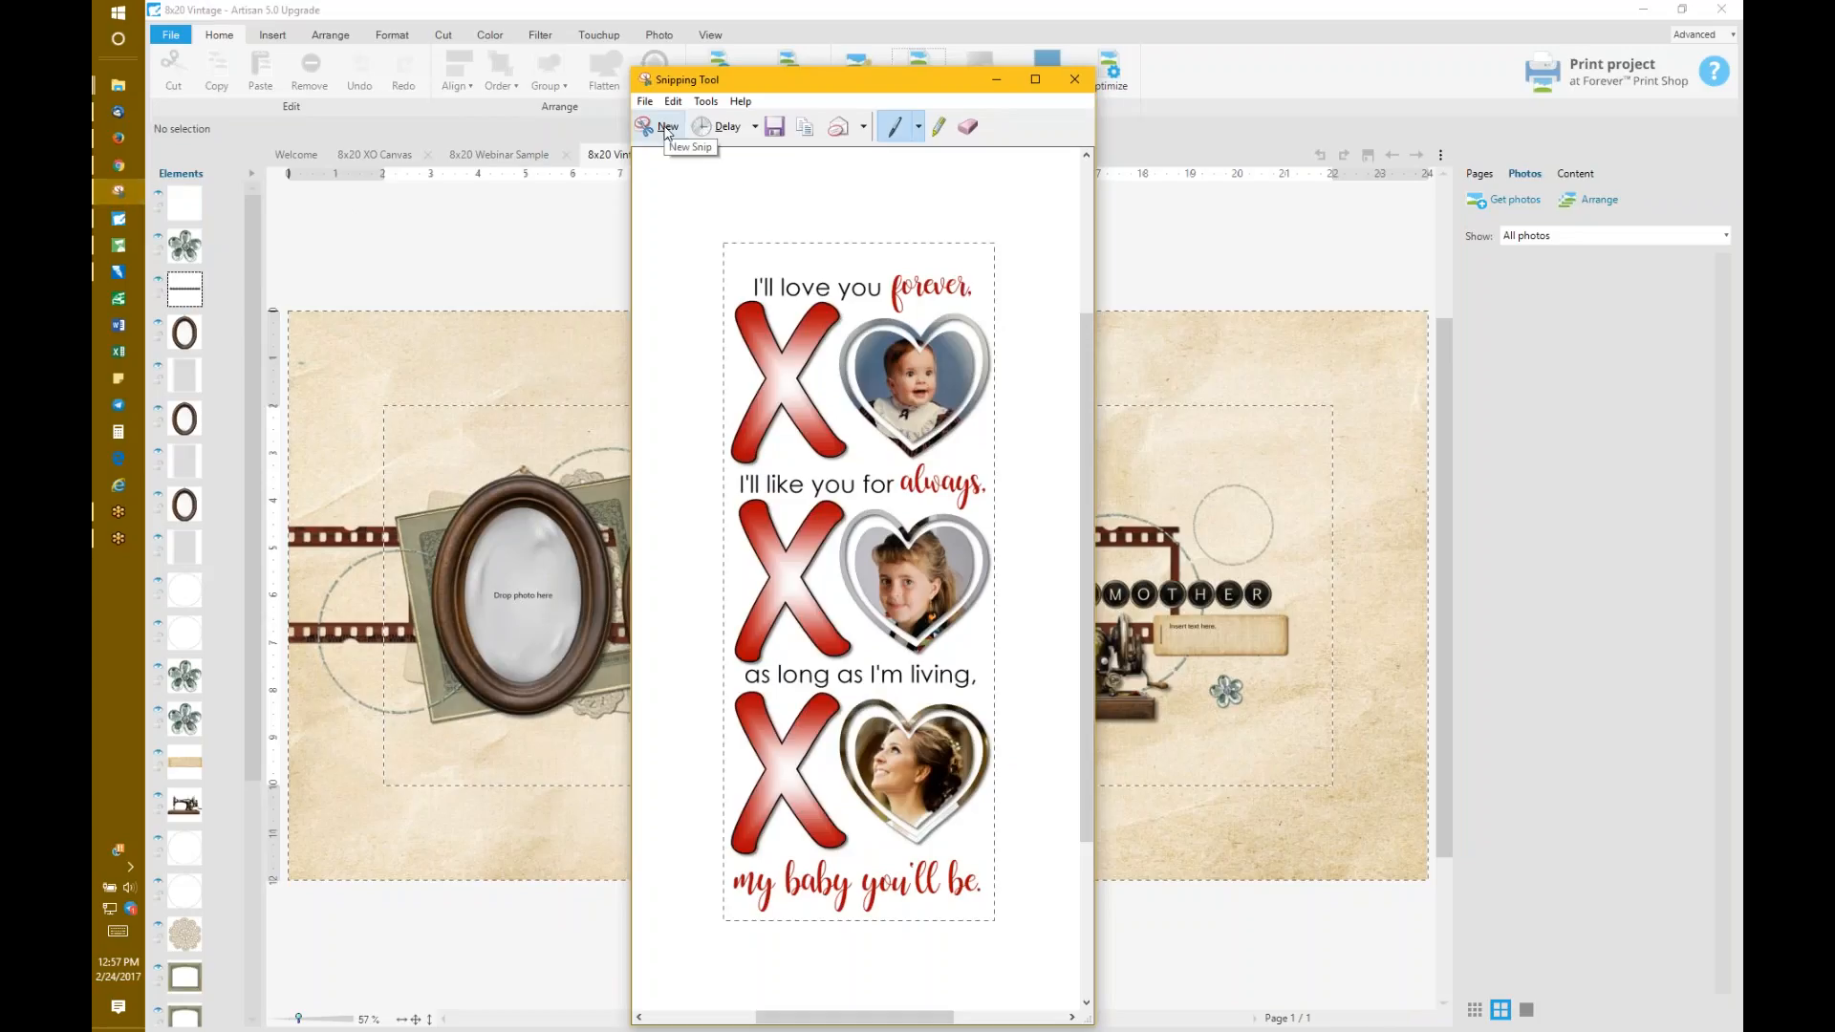
left_click(574, 331)
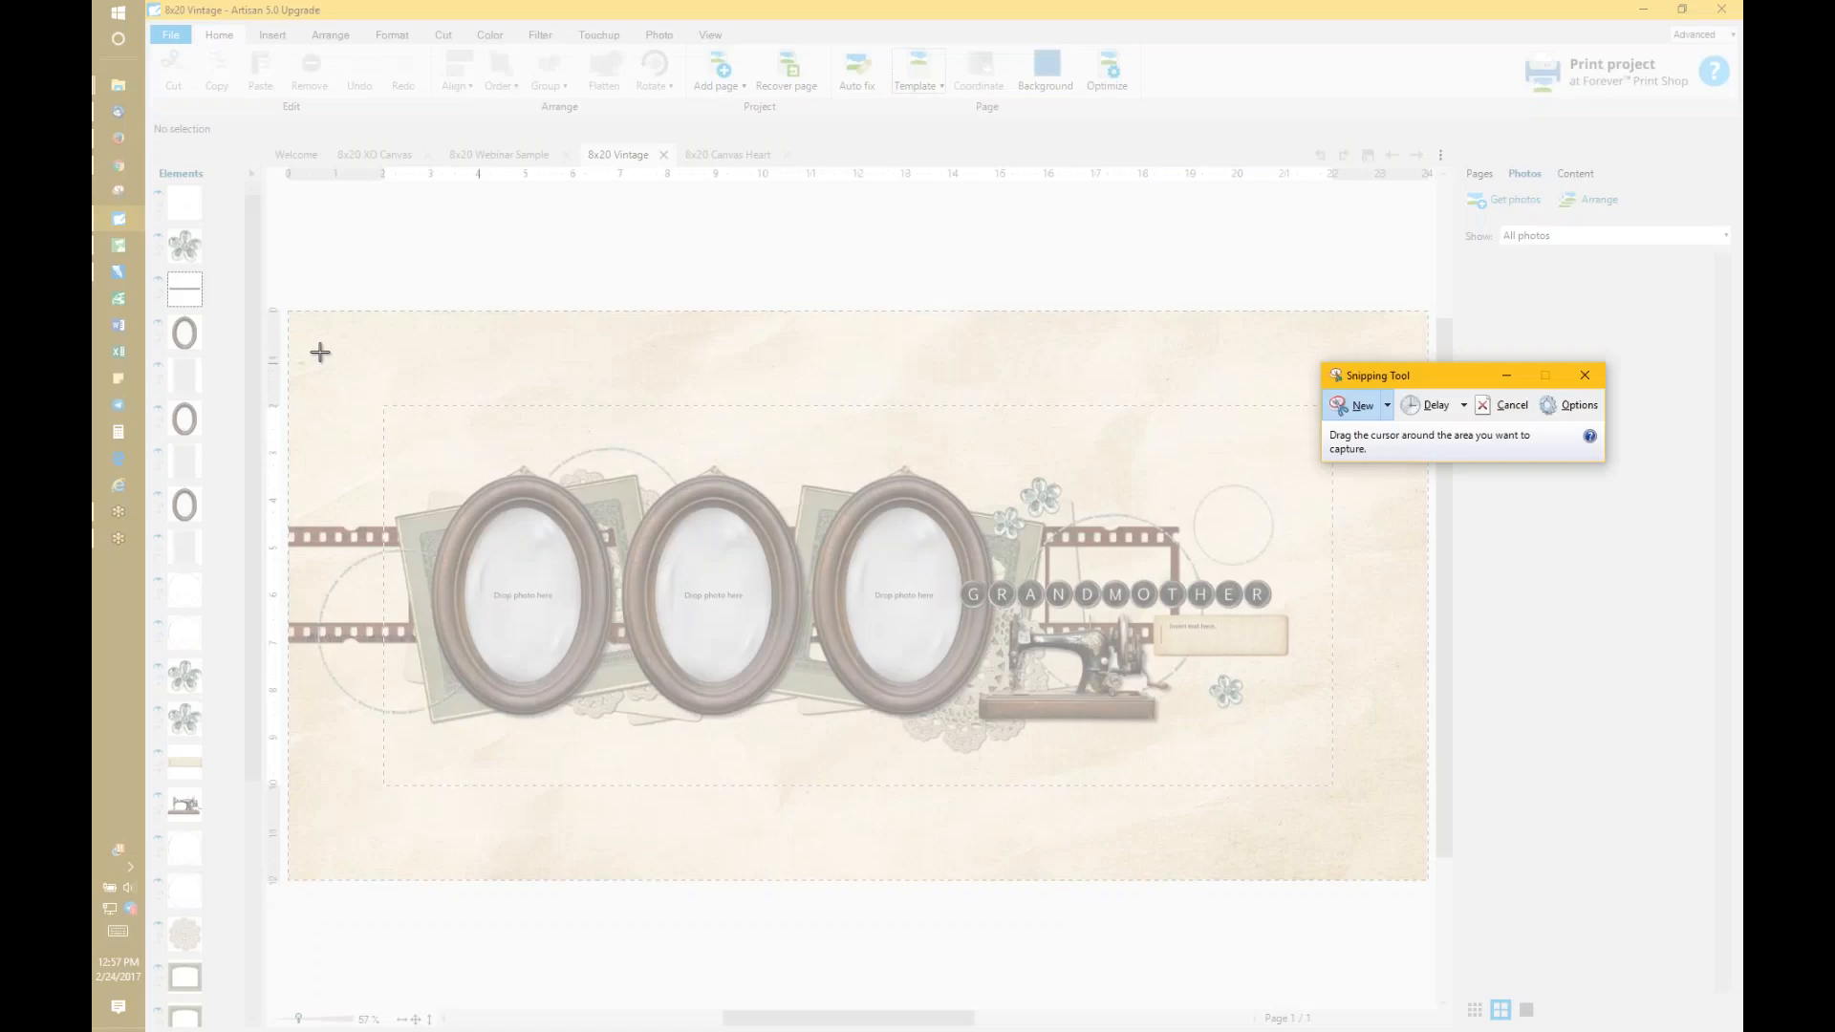
left_click_drag(319, 352, 1386, 830)
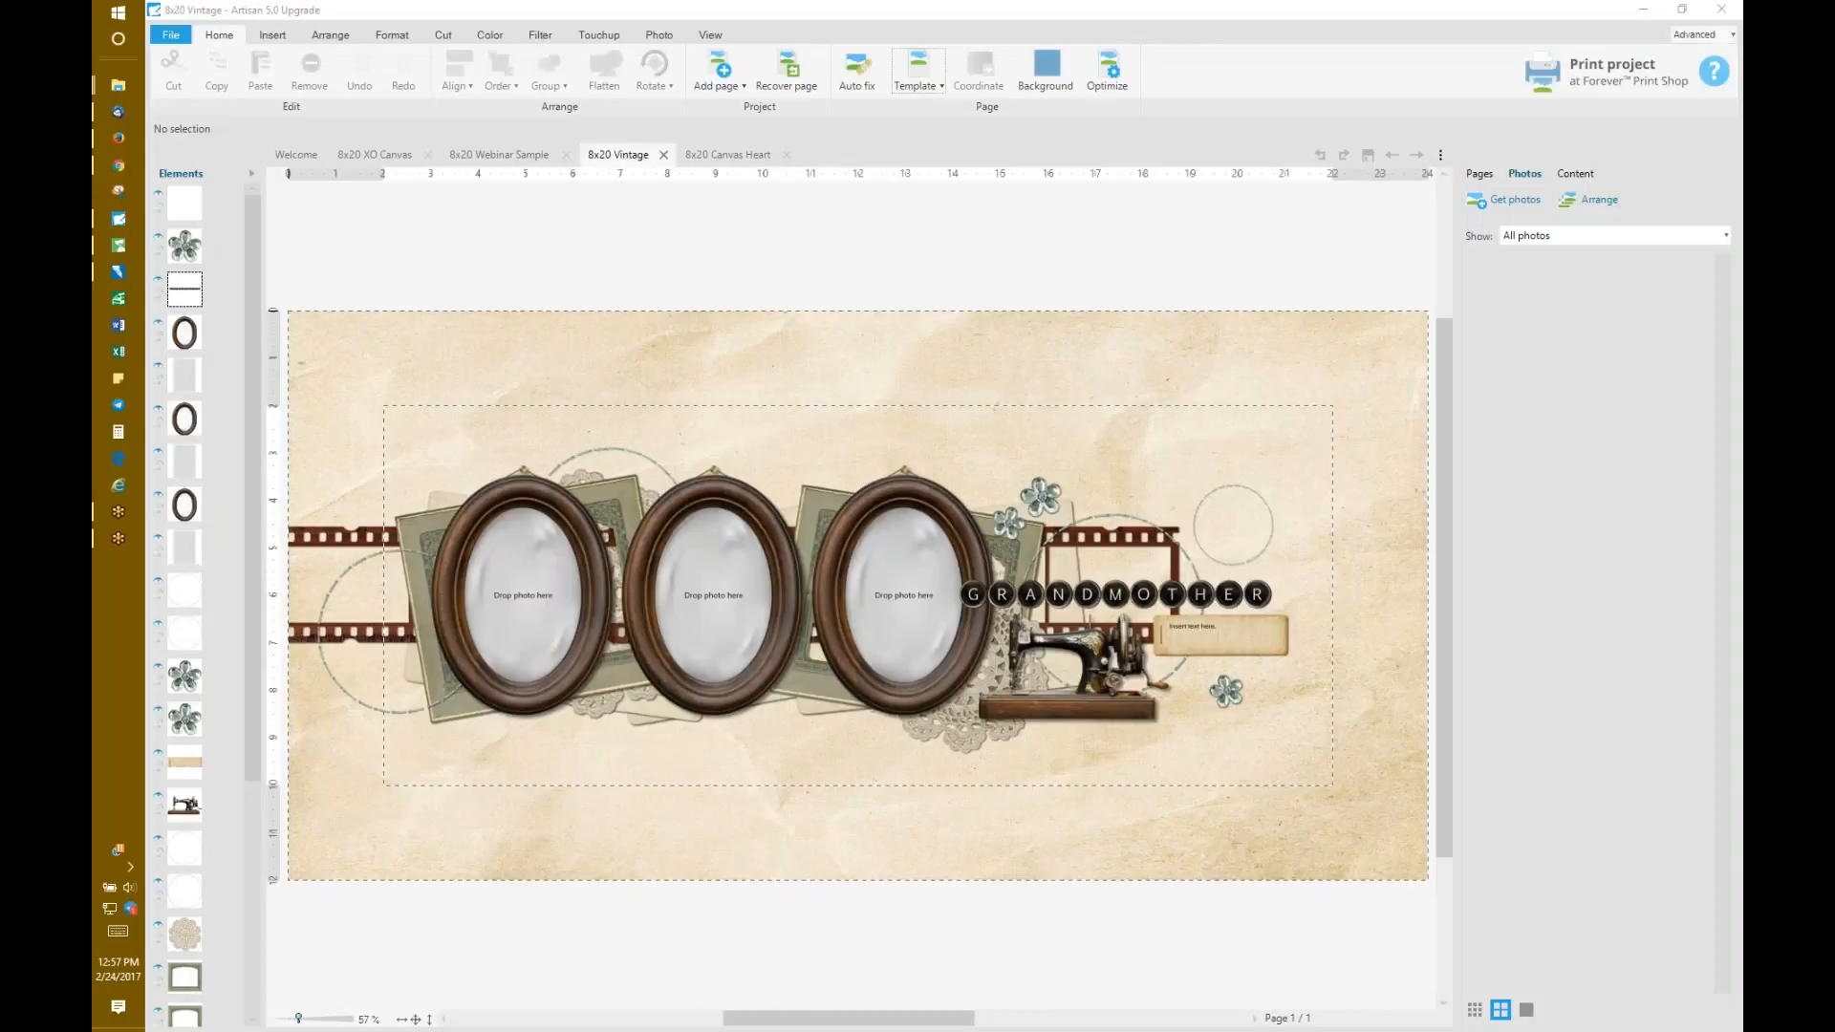